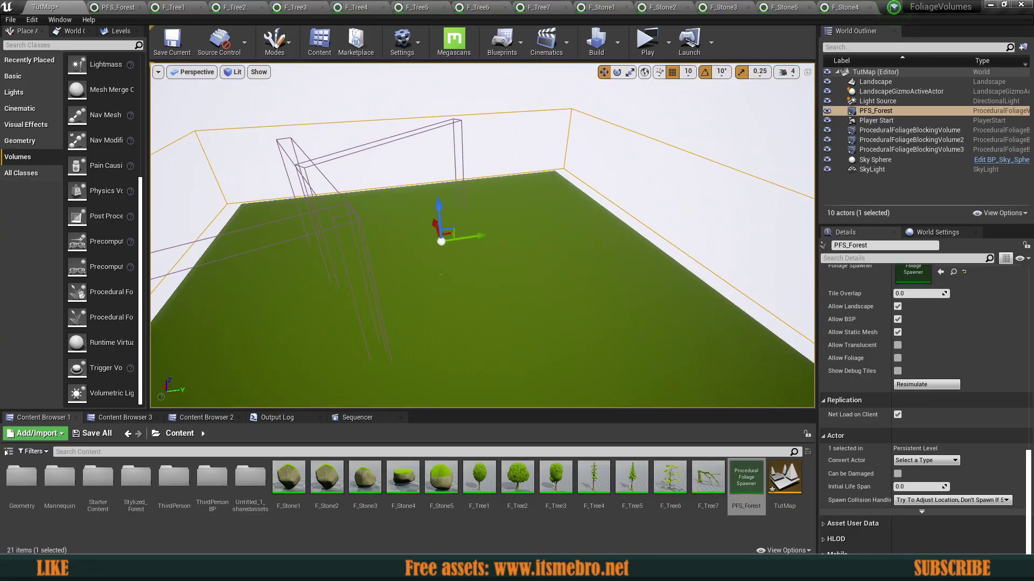
Resimulate the PFS_Forest procedural foliage volume and look over the generated landscape.
right_click_drag(483, 236, 466, 235)
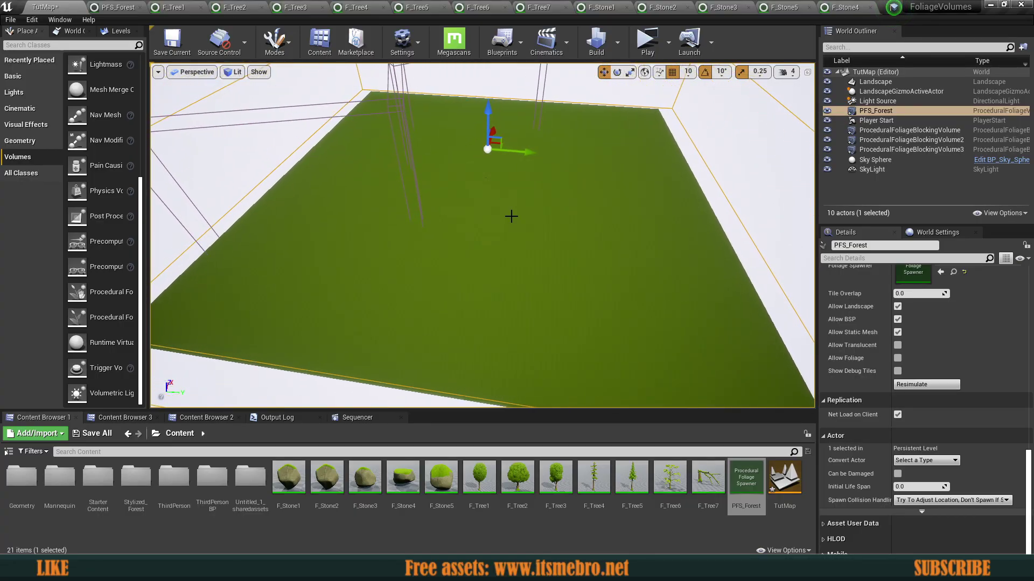
left_click_drag(488, 180, 487, 226)
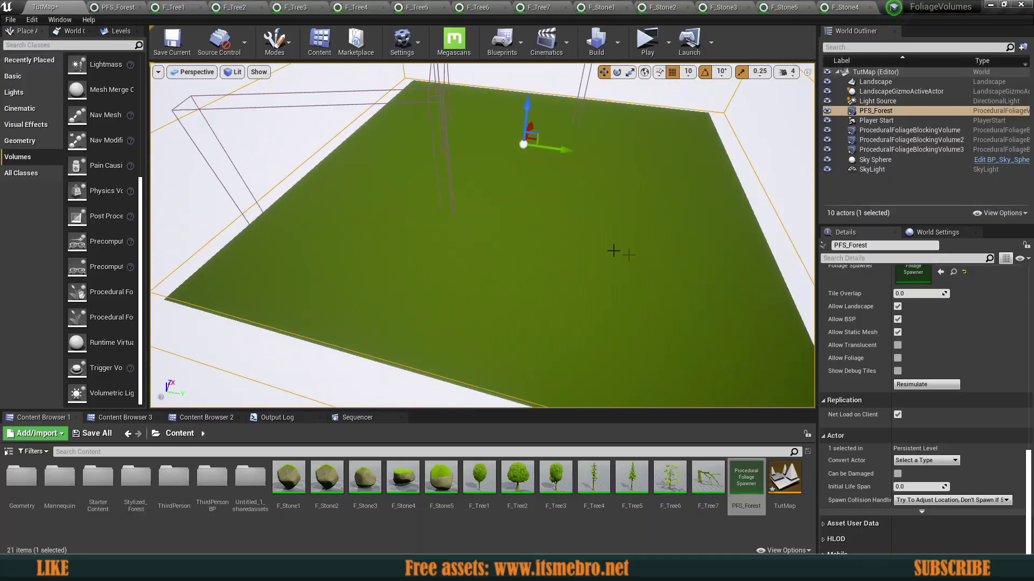
left_click(909, 385)
right_click_drag(734, 349, 388, 315)
right_click_drag(641, 315, 534, 321)
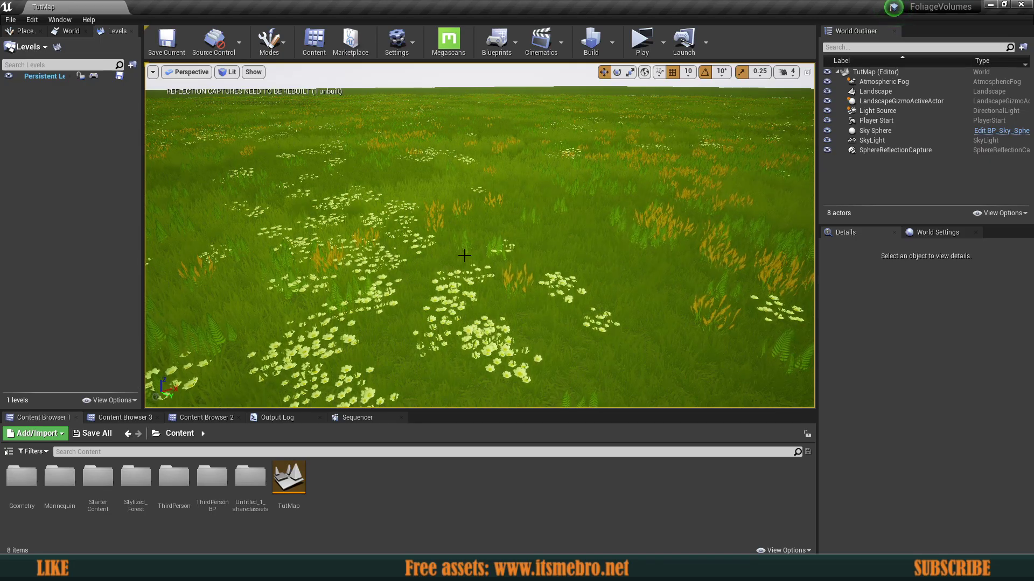
Enable the experimental Procedural Foliage option in the editor preferences.
left_click(30, 20)
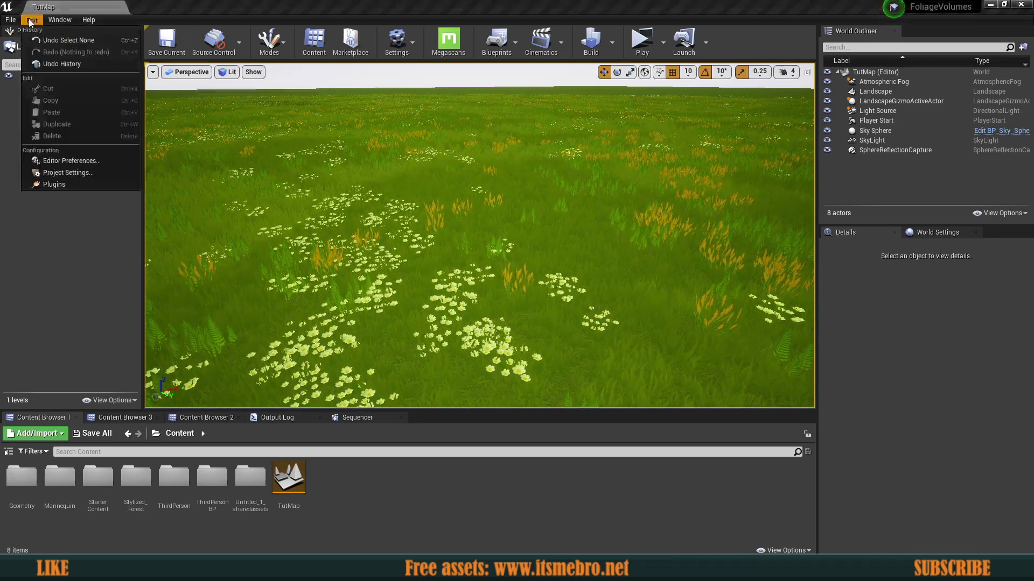
left_click(63, 161)
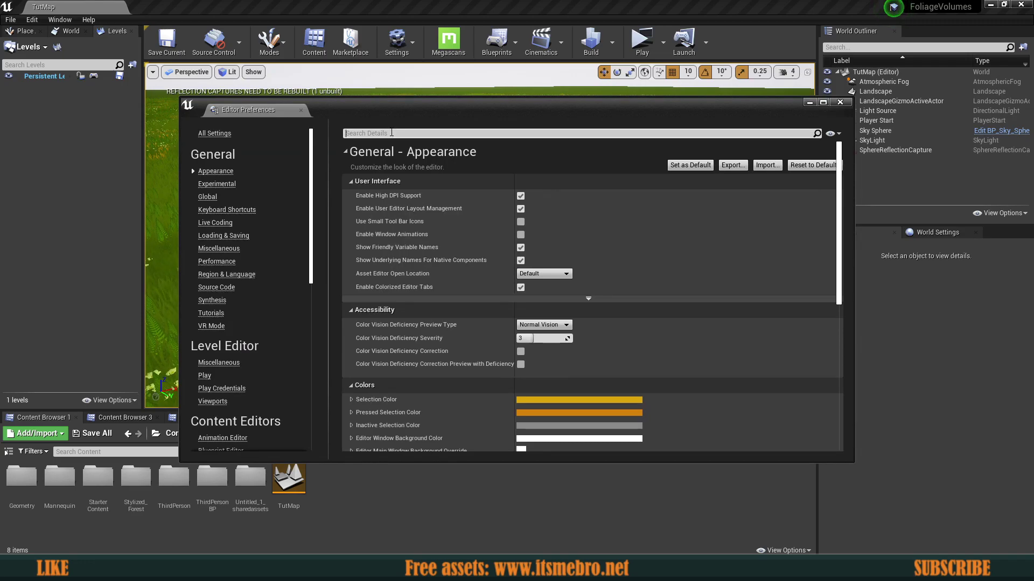
left_click(391, 133)
type("foliag")
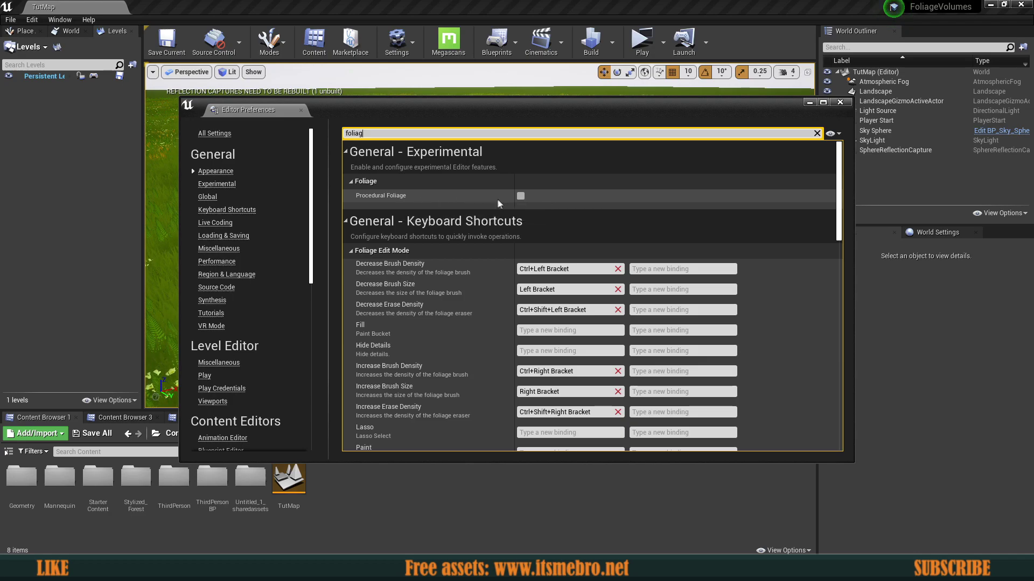
left_click(520, 196)
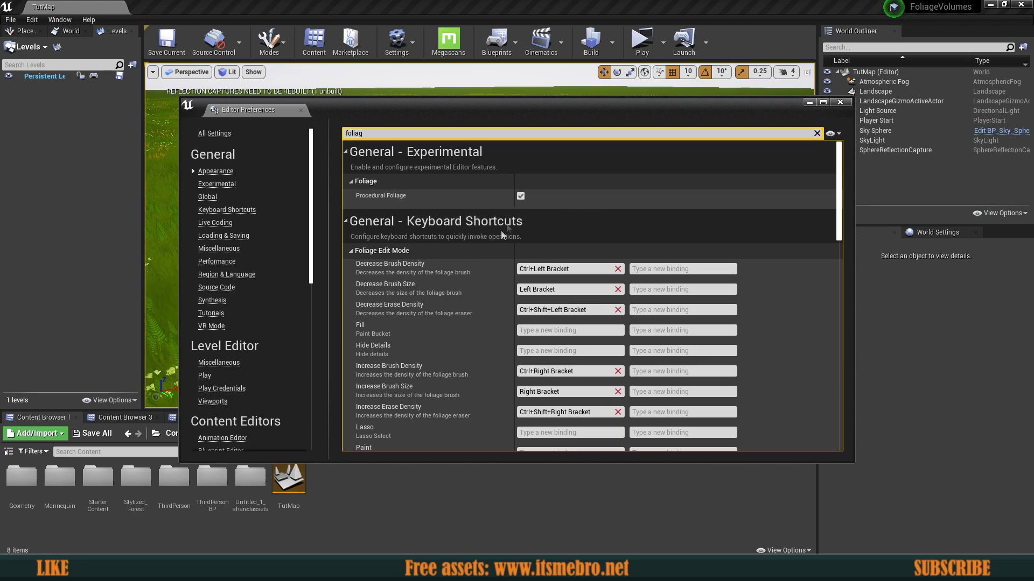
left_click(840, 102)
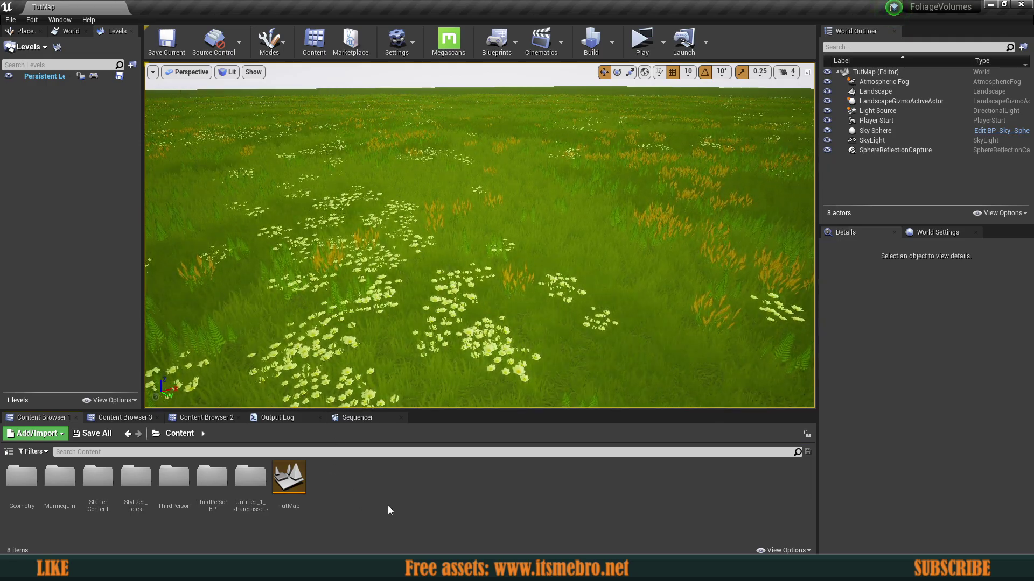
Create a Procedural Foliage Spawner asset named PFS_Forest in the Content folder.
right_click(387, 506)
mouse_move(450, 431)
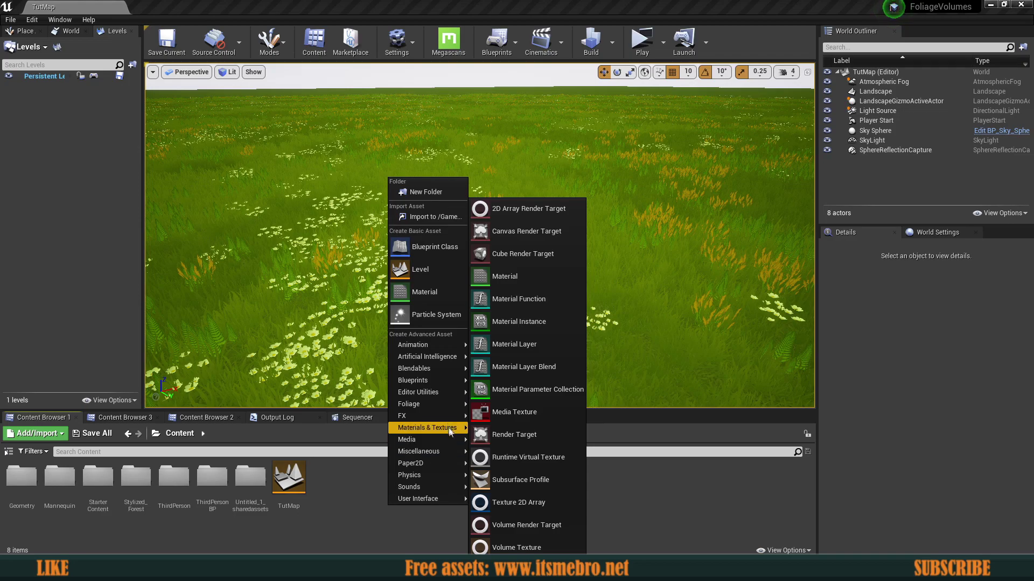
mouse_move(425, 407)
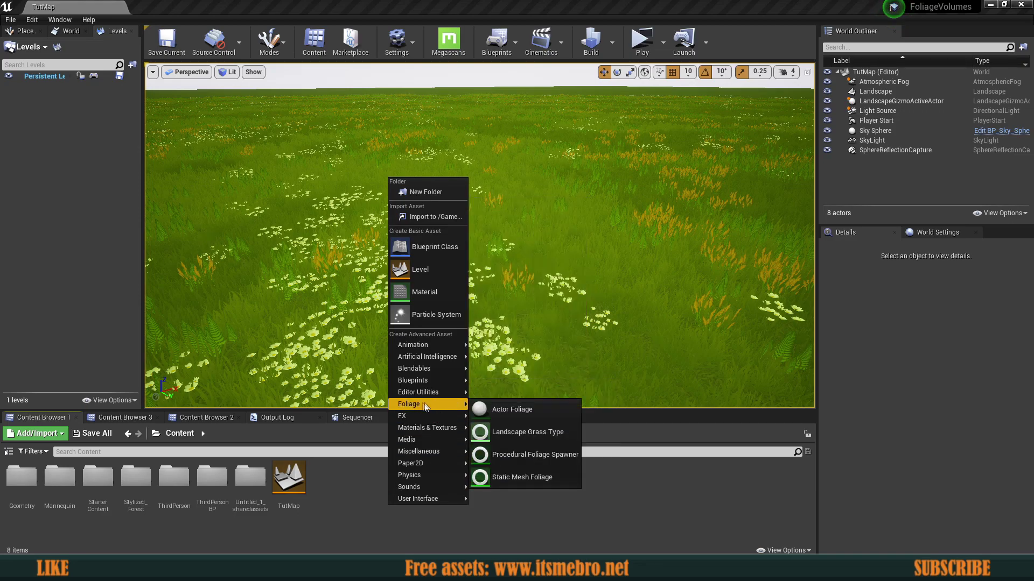
left_click(544, 457)
key("BackSpace")
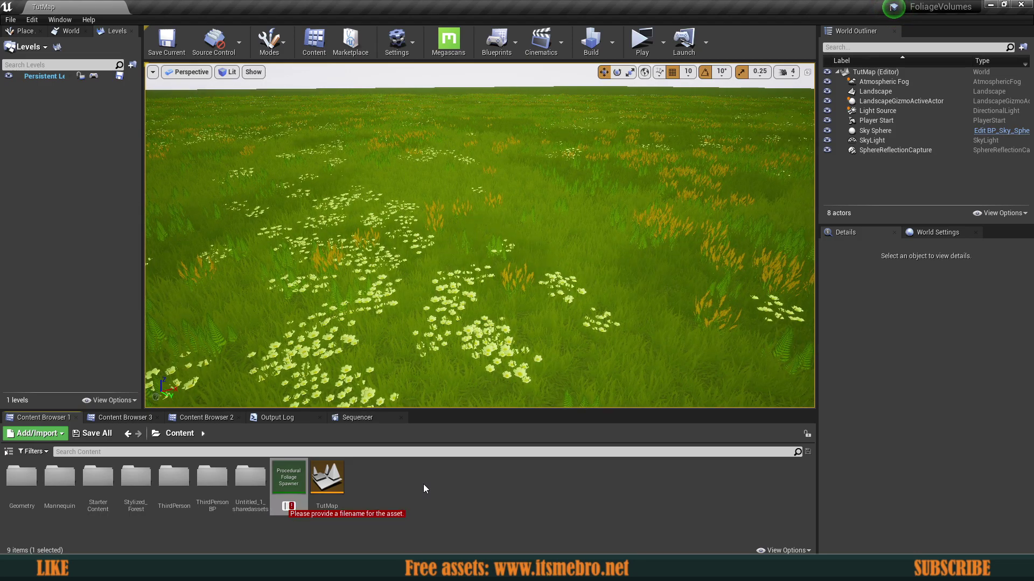
type("PFS")
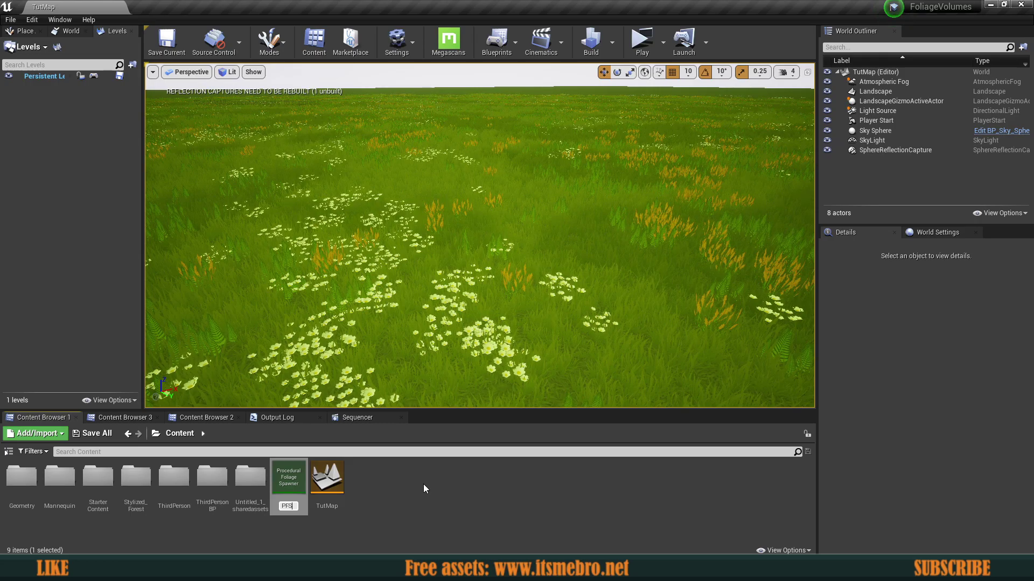
type("_")
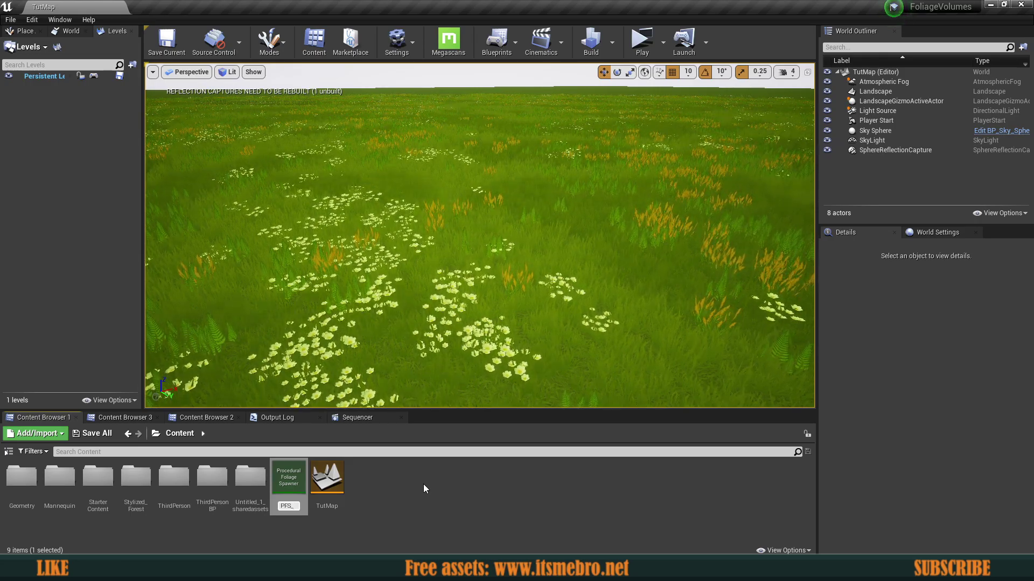
type("Forest")
key("Return")
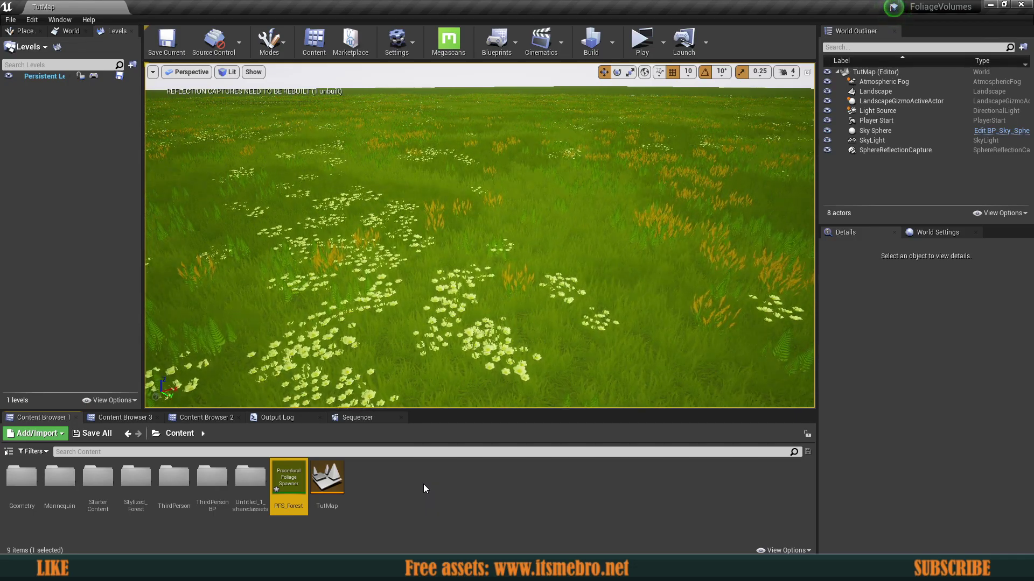
Open the PFS_Forest spawner and dock its editor beside the TutMap level.
key("Return")
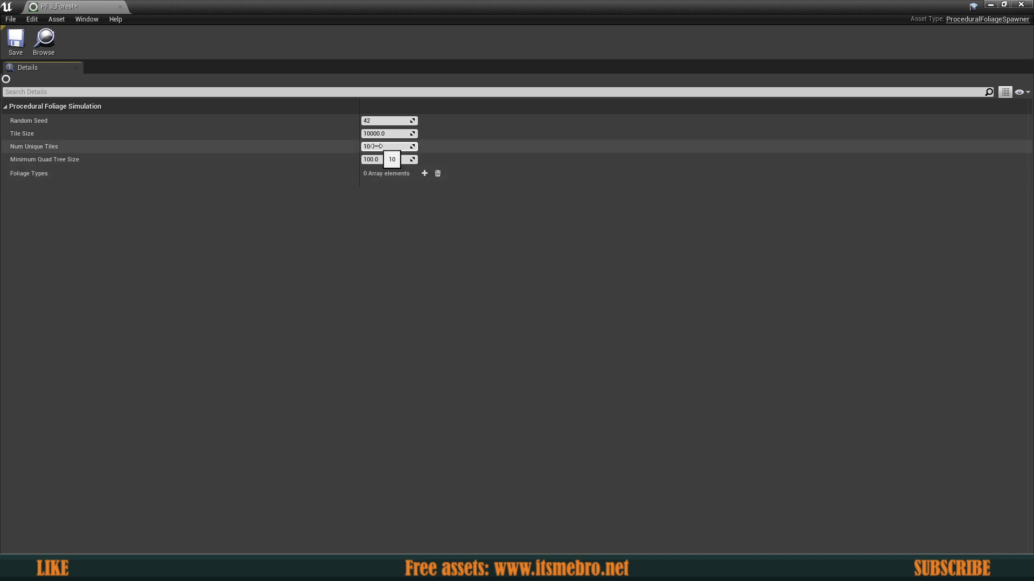
left_click_drag(37, 4, 148, 8)
left_click(70, 7)
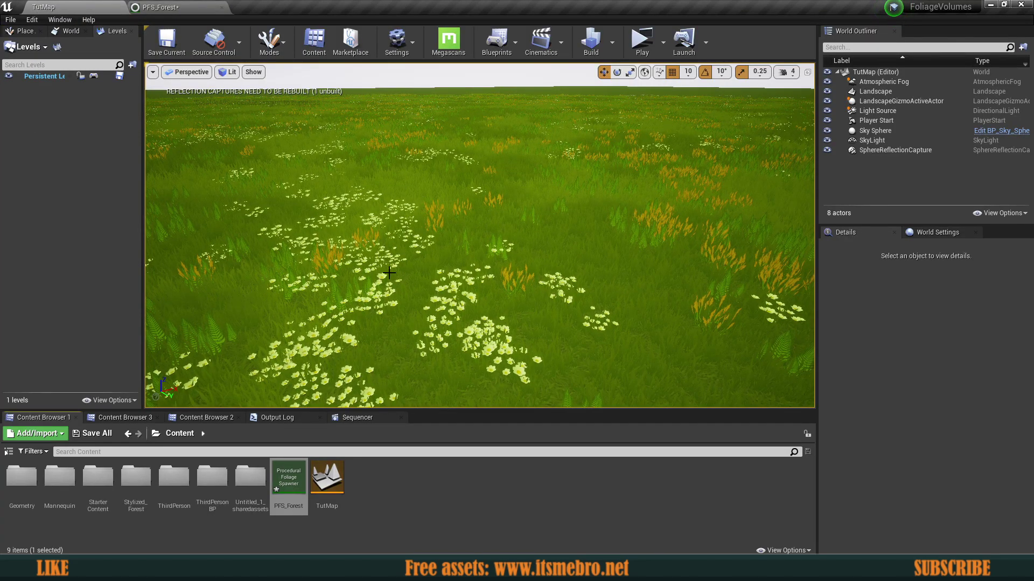
left_click(162, 7)
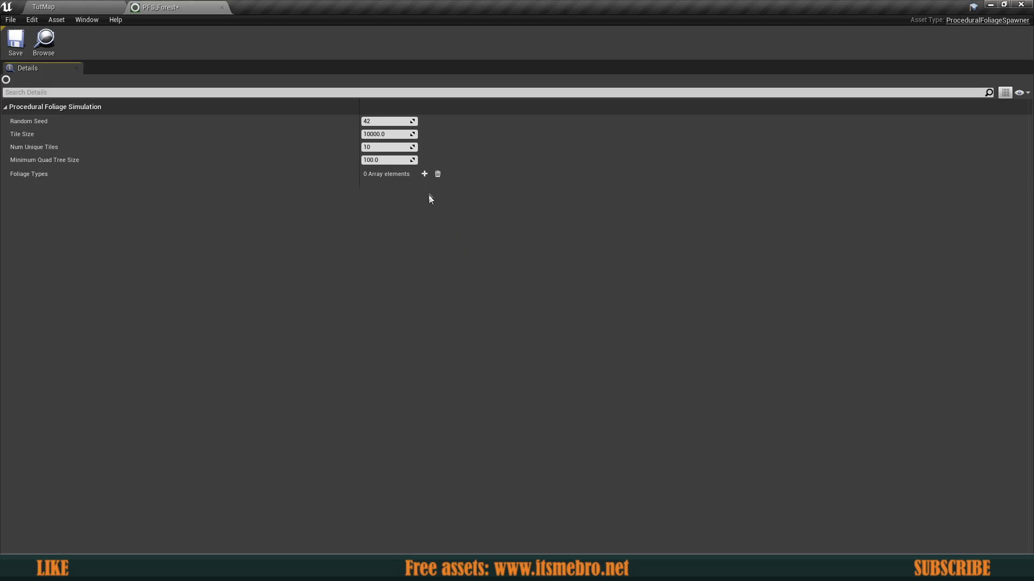
Add one empty element to the spawner's Foliage Types array.
left_click(425, 174)
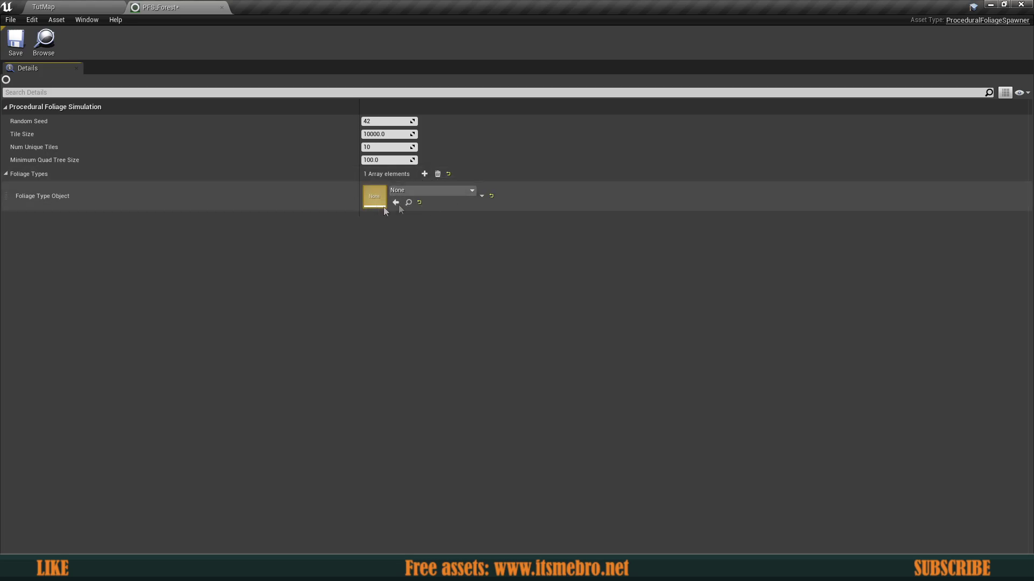
left_click(409, 190)
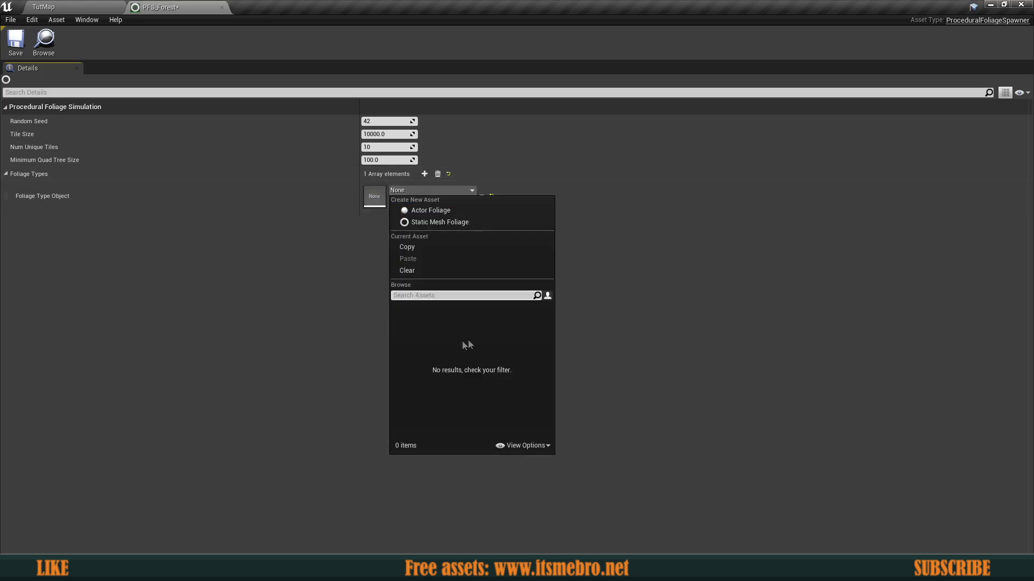
left_click(404, 271)
Create a Static Mesh Foliage asset named F_Tree1 in the Content folder and open its settings.
left_click(83, 6)
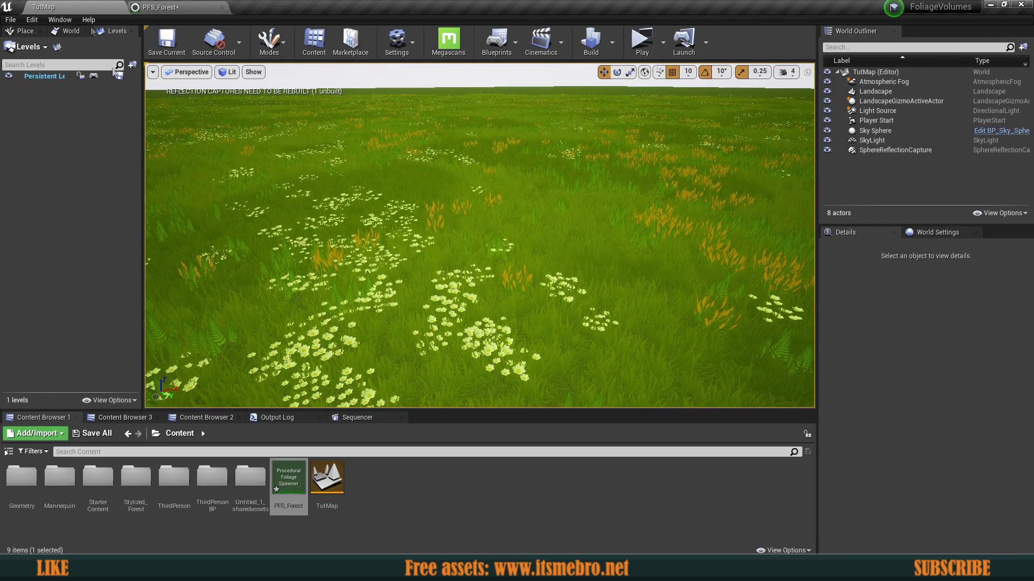
right_click(389, 500)
left_click(379, 538)
right_click(387, 498)
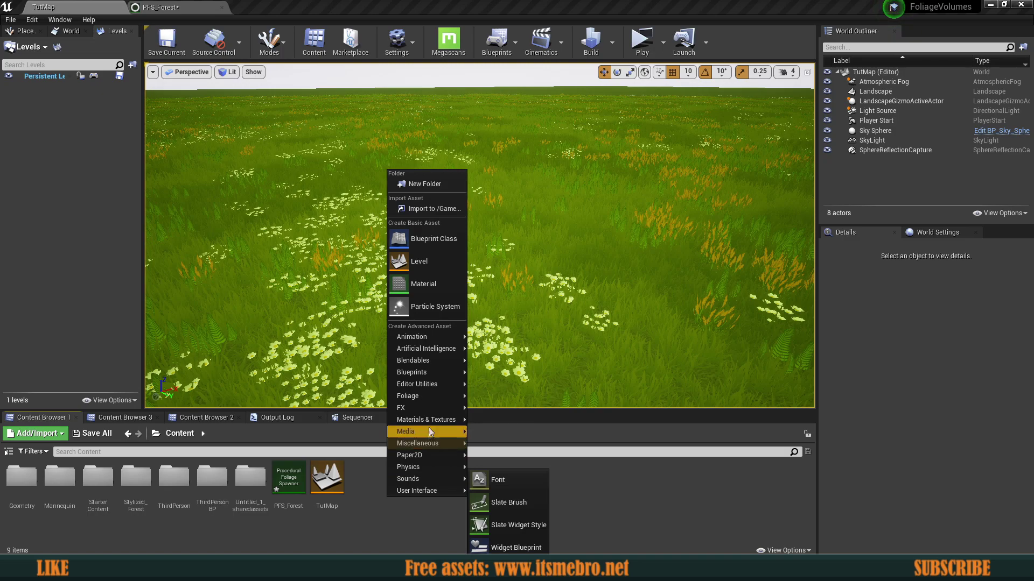
mouse_move(430, 396)
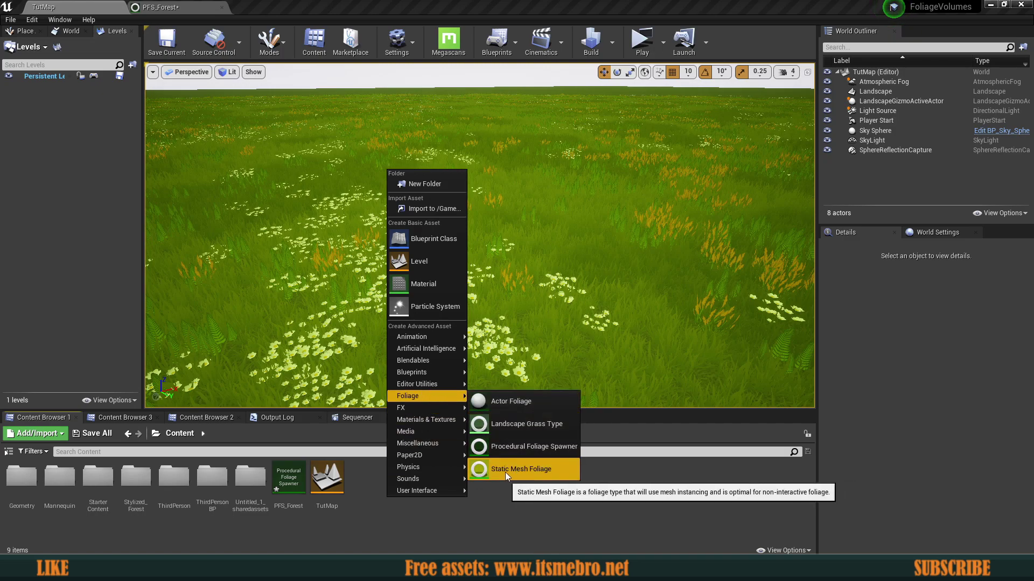
left_click(531, 470)
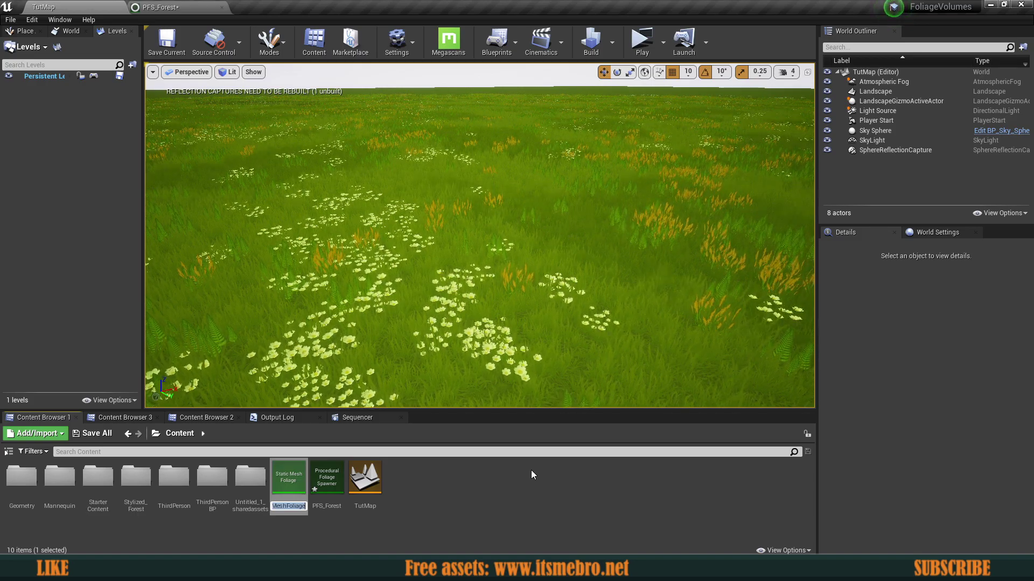
type("F")
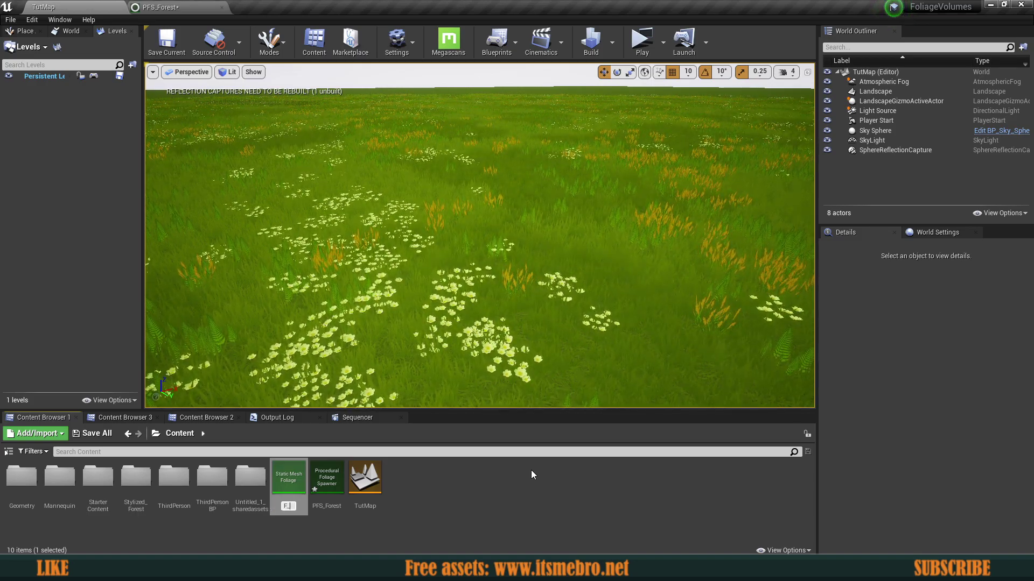
type("_Tree1")
key("Return")
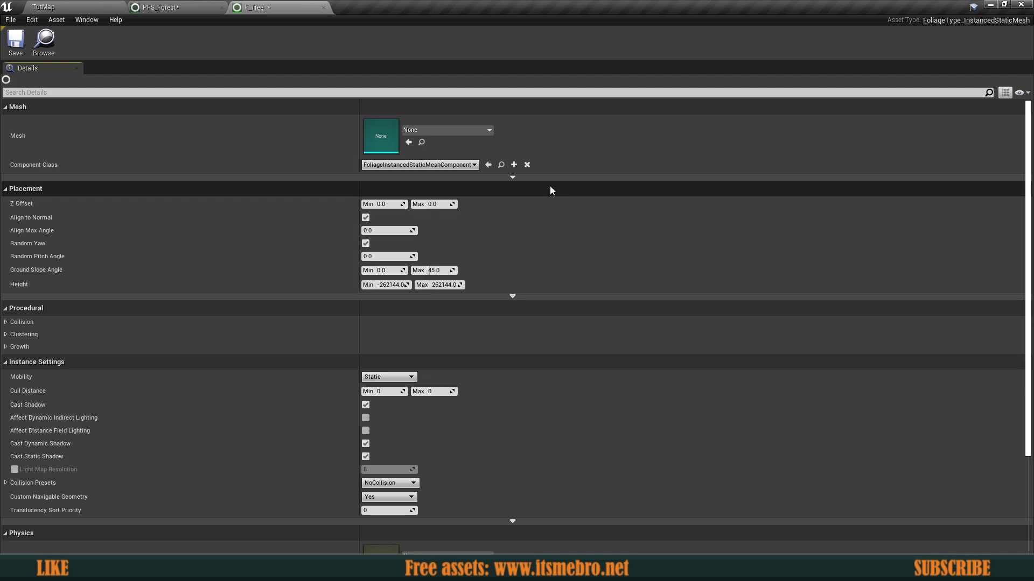
scroll(595, 286, "down", 4)
scroll(592, 293, "up", 4)
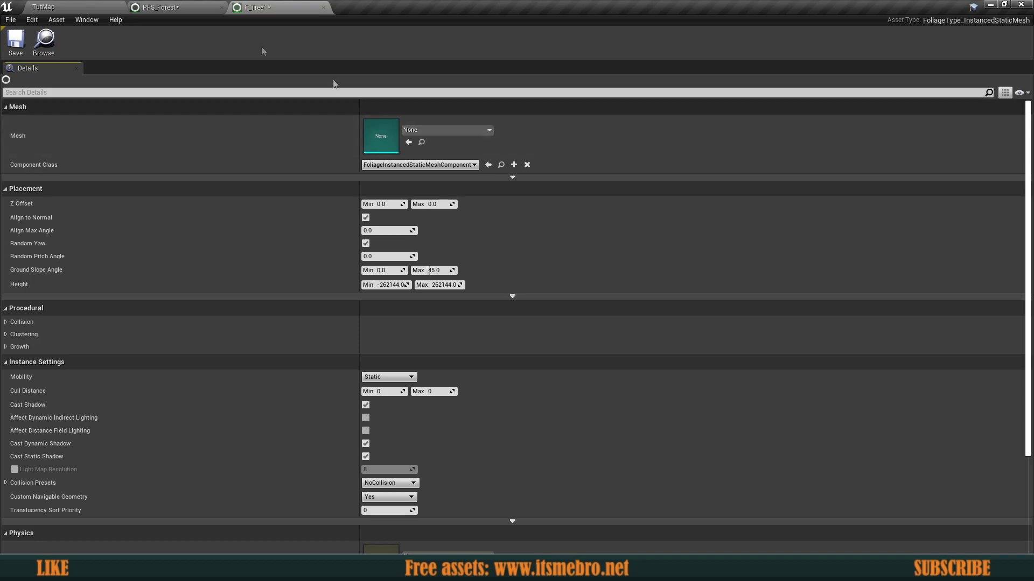
Assign the SM_tree_01 mesh from Stylized_Forest/Meshes/trees as the mesh of F_Tree1.
left_click(81, 8)
double_click(135, 478)
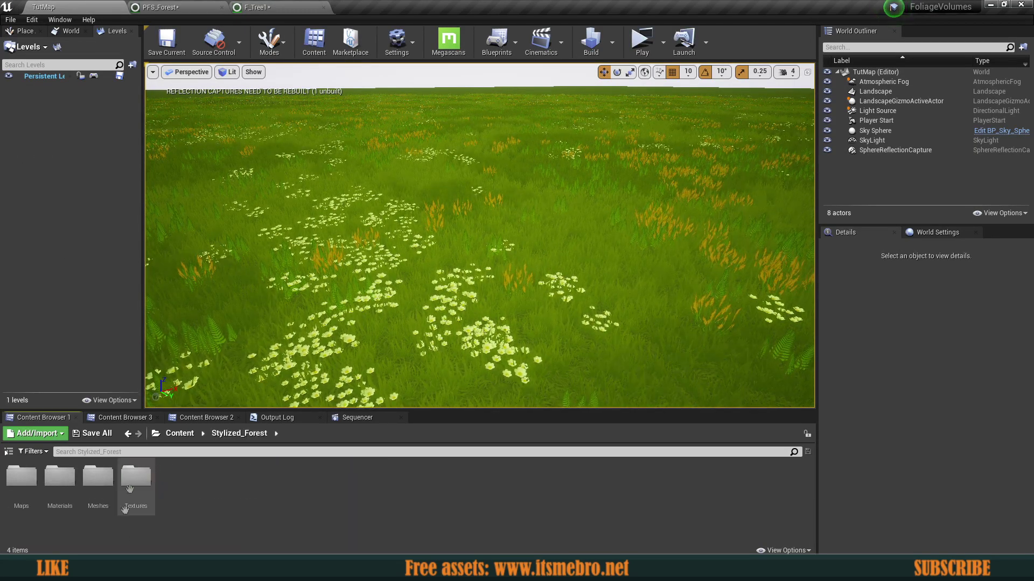
double_click(98, 476)
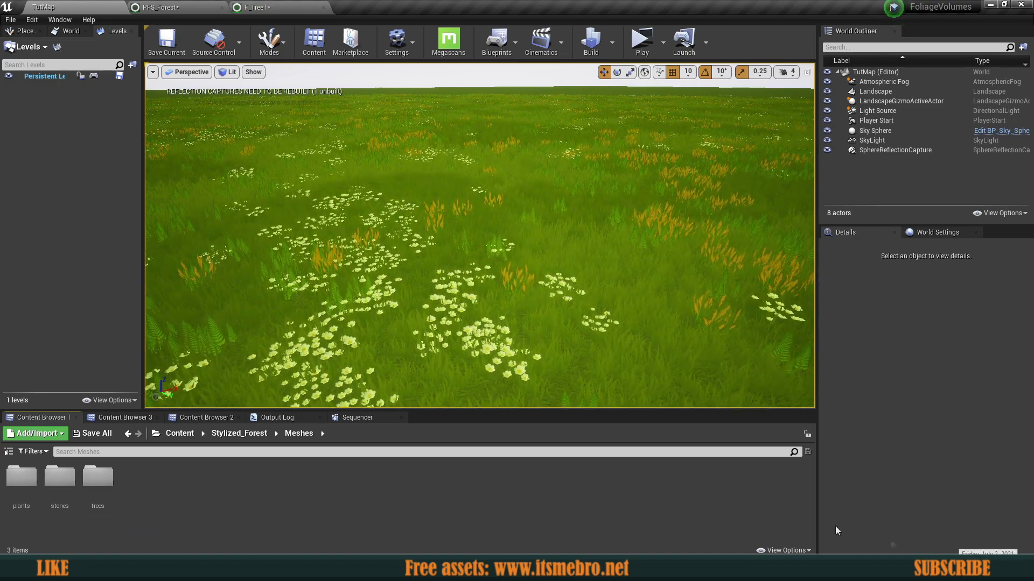
double_click(22, 477)
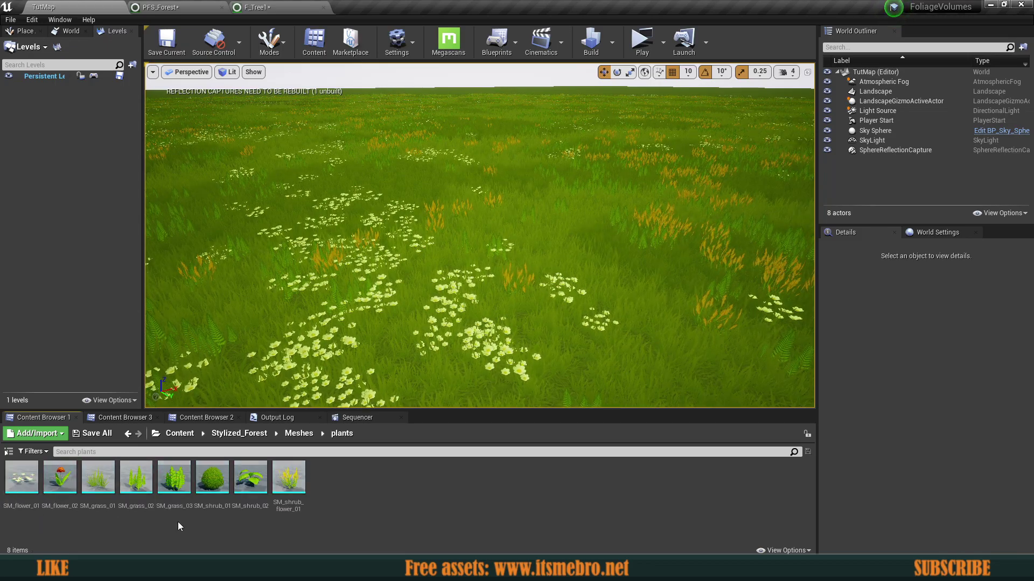
key("alt+Left")
double_click(61, 486)
key("alt+Left")
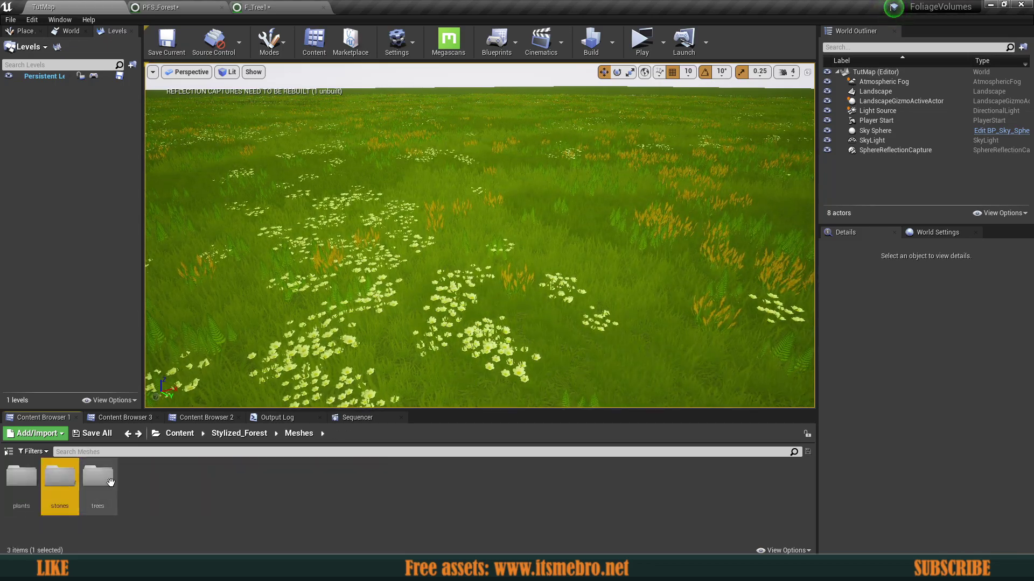
double_click(107, 482)
left_click(400, 481)
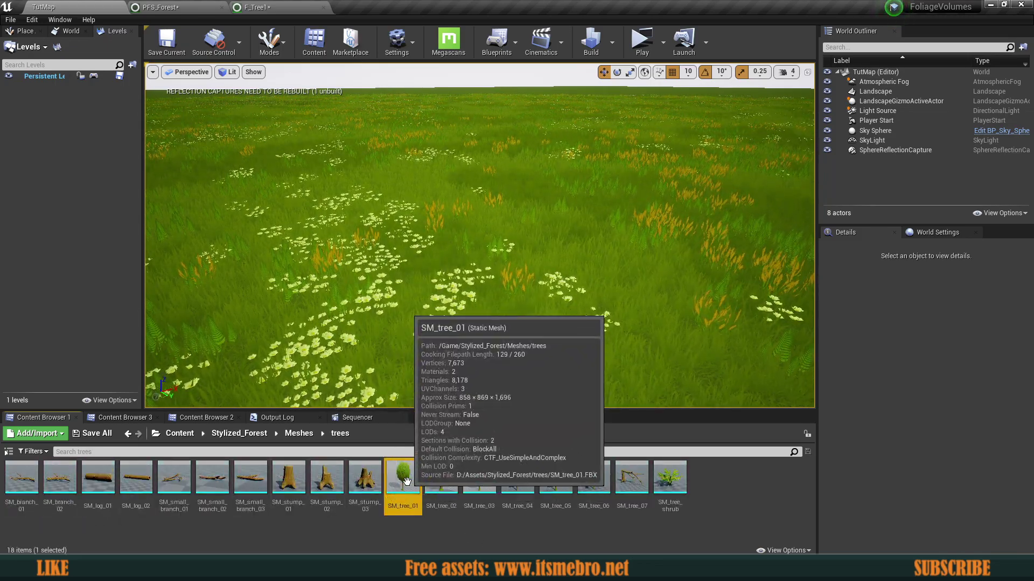
left_click(268, 7)
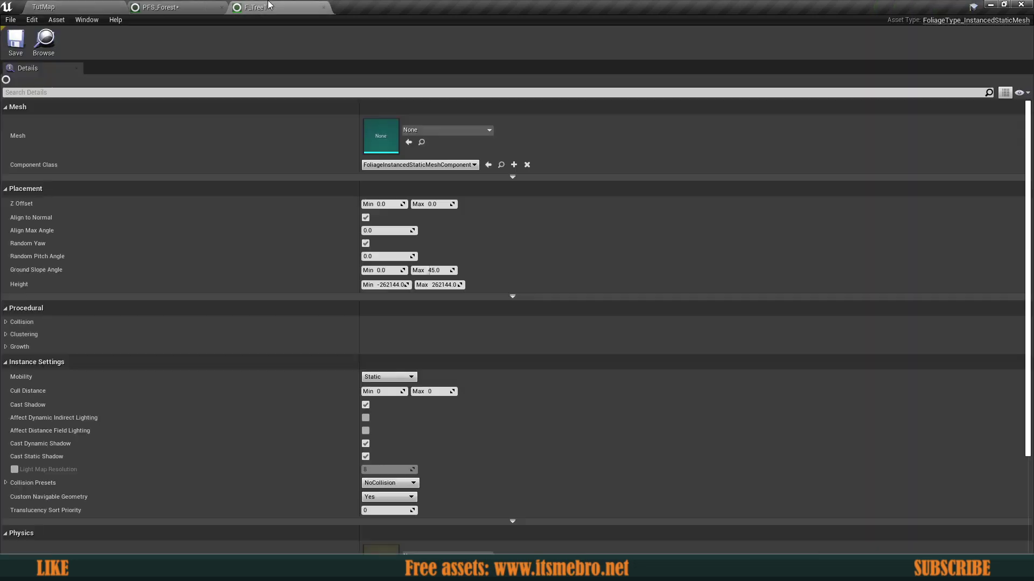
left_click(409, 143)
left_click(447, 129)
key("Escape")
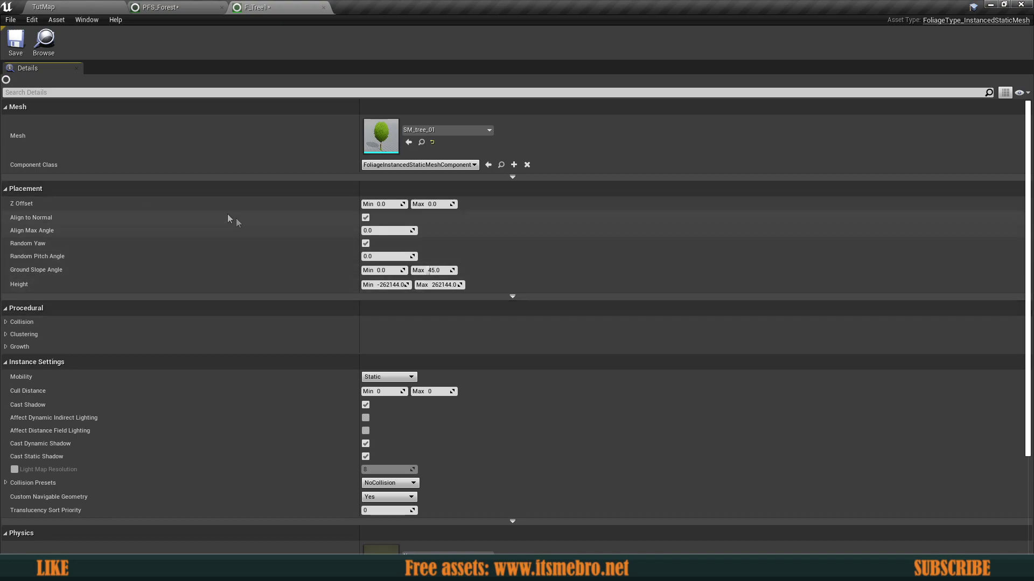
Set the cull distance of F_Tree1 to a minimum of 2000 and a maximum of 10000.
mouse_move(34, 220)
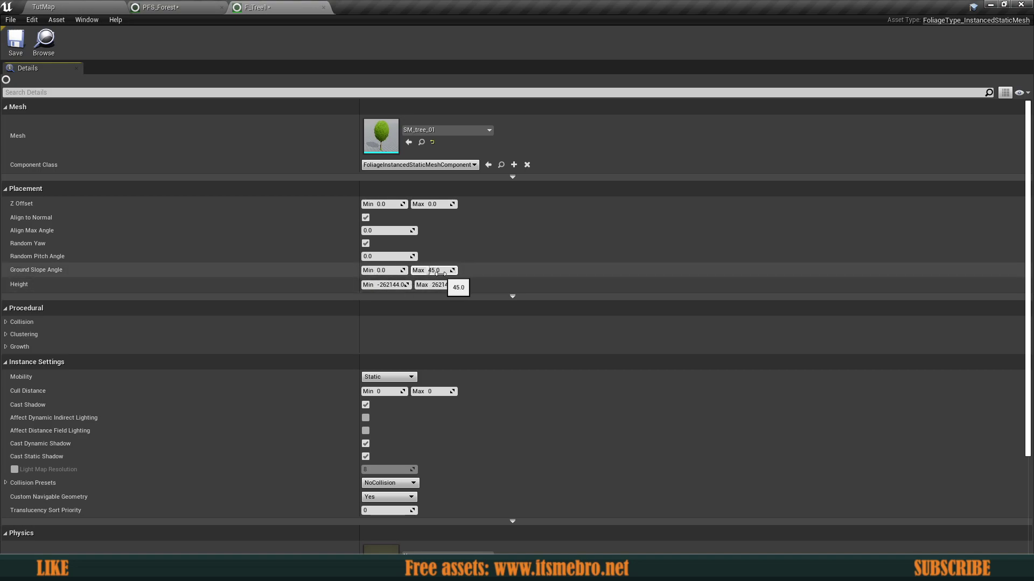
scroll(277, 362, "down", 4)
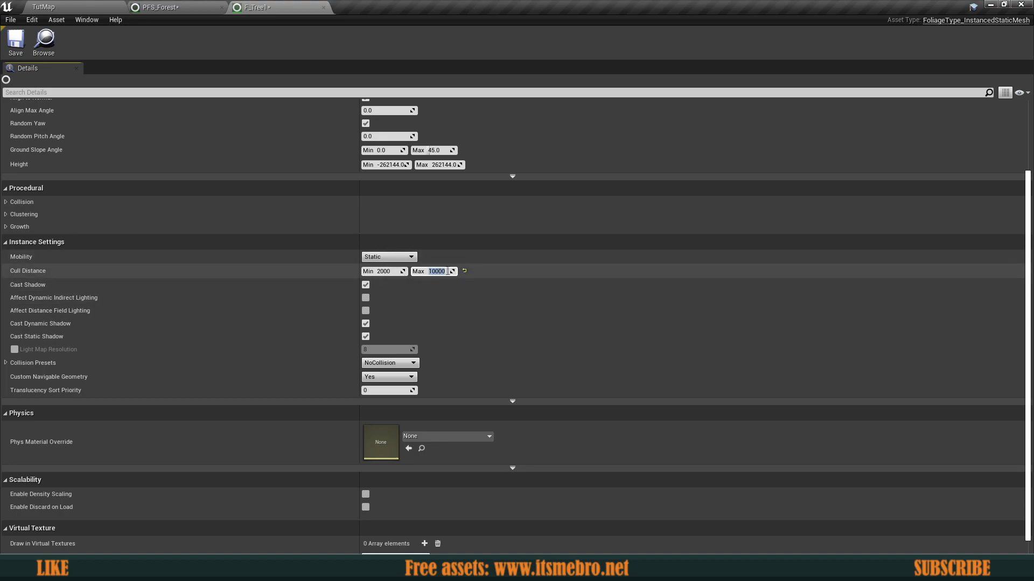
Set the Collision Presets of F_Tree1 to BlockAll.
left_click(470, 294)
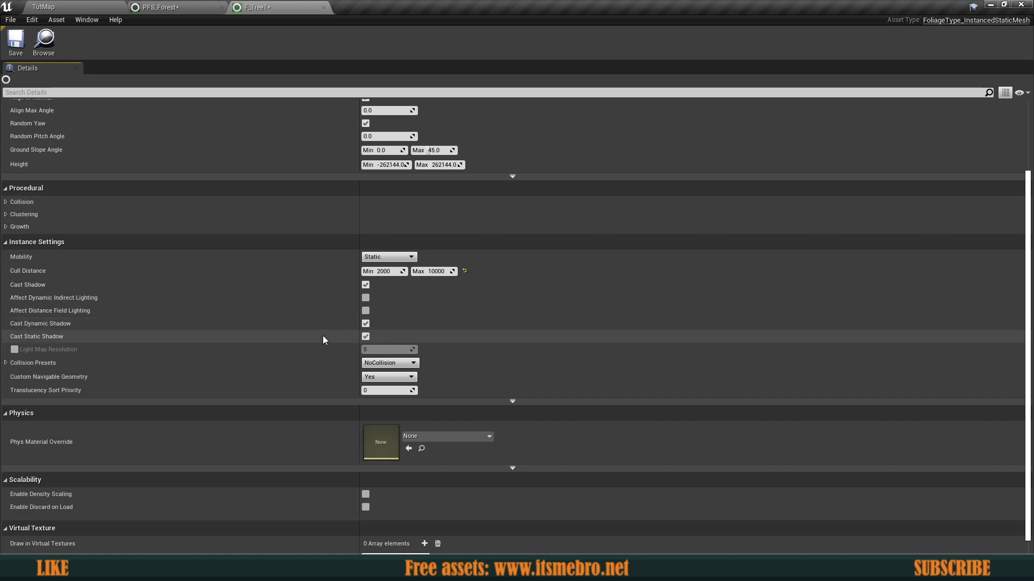
left_click(388, 363)
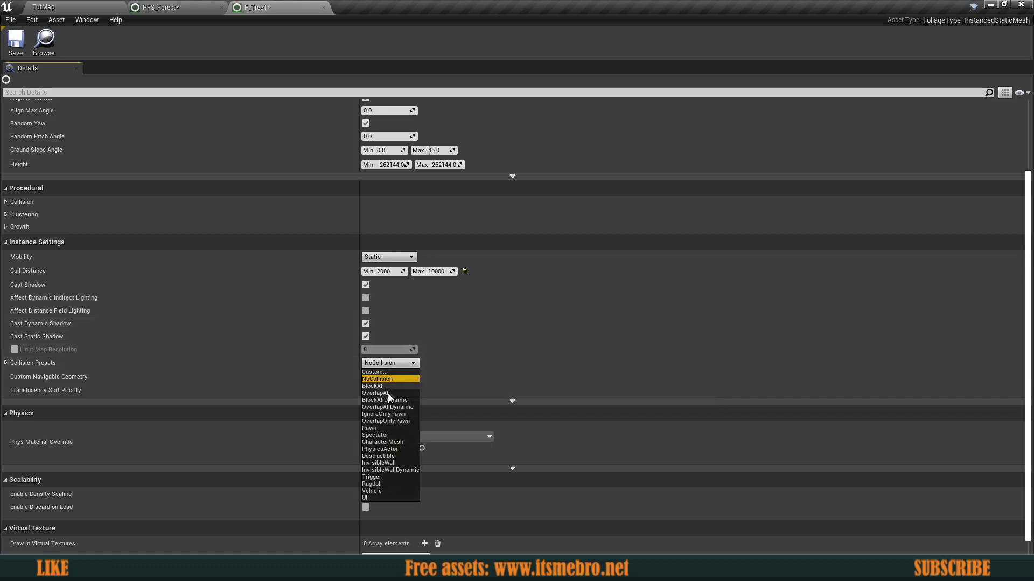
left_click(378, 385)
scroll(344, 383, "down", 1)
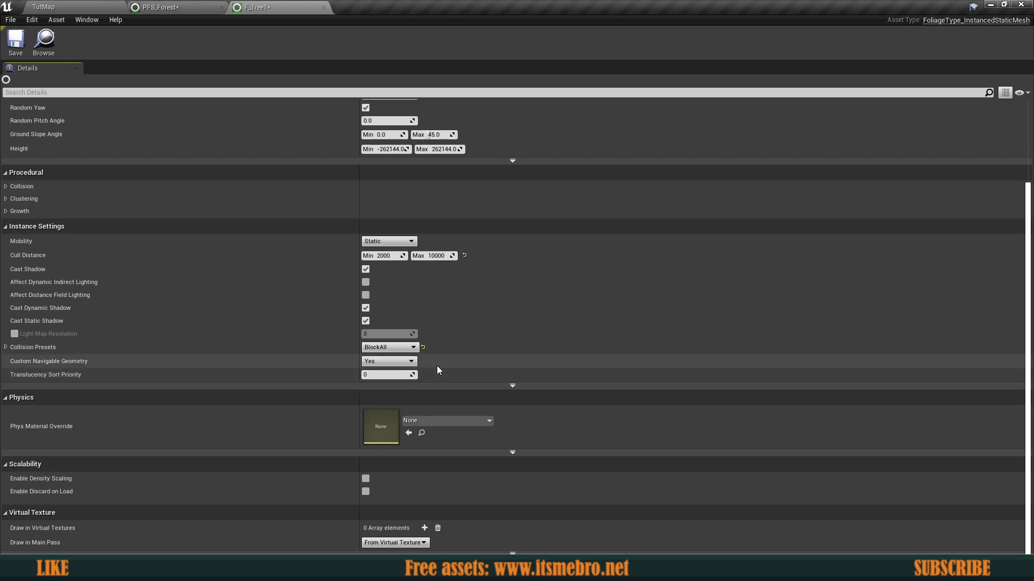
Expand the Growth settings of F_Tree1 and set the Procedural Scale maximum to 5.0.
scroll(437, 366, "up", 6)
scroll(396, 375, "up", 2)
left_click(11, 347)
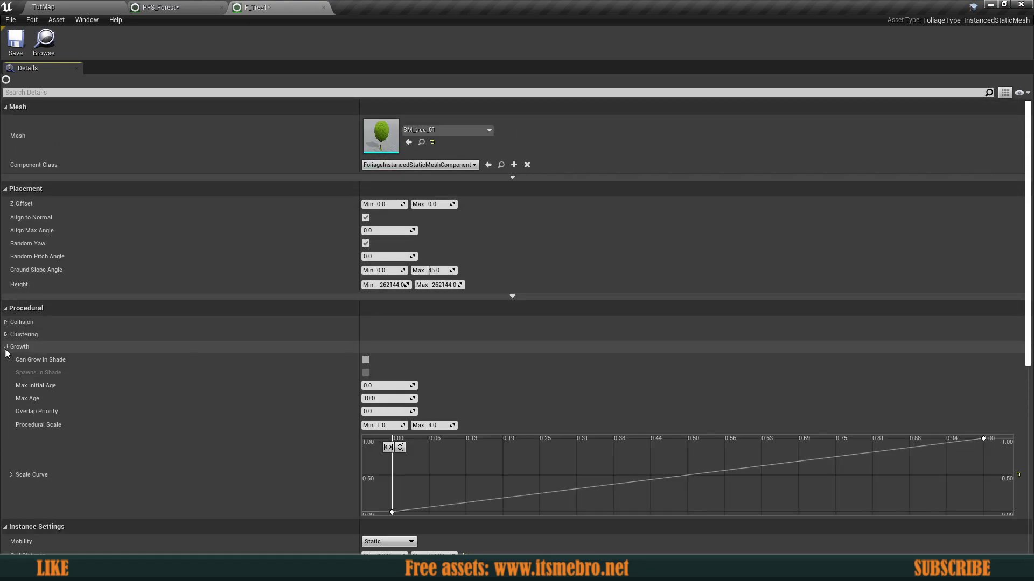
scroll(387, 466, "down", 2)
scroll(86, 404, "up", 1)
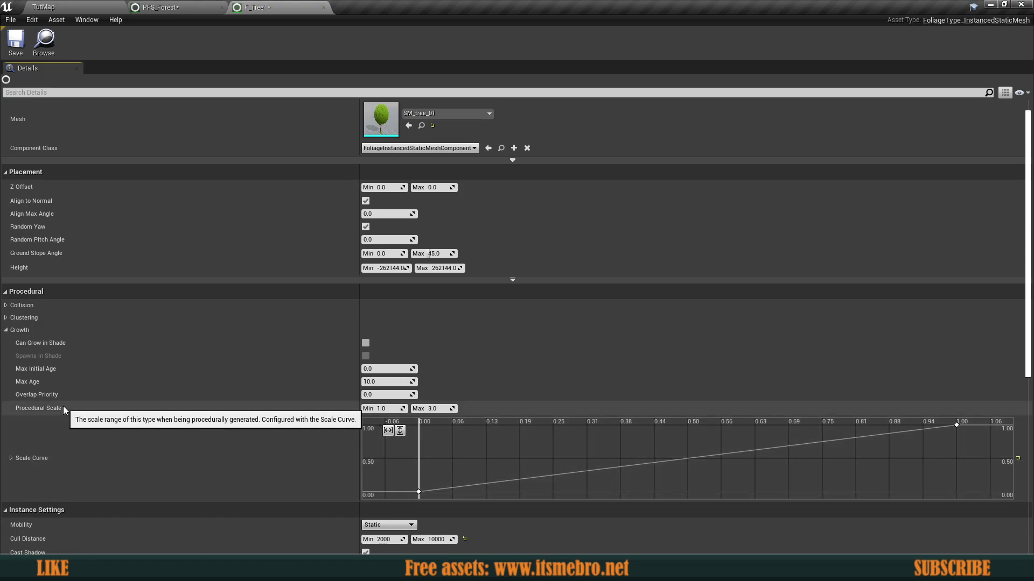
scroll(63, 405, "down", 2)
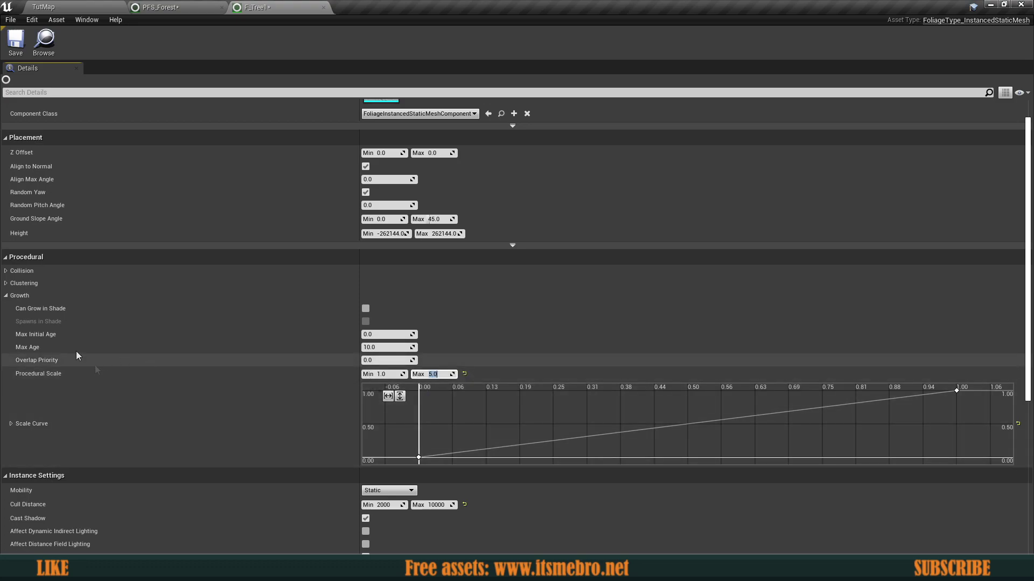
Examine the Clustering and Collision settings of F_Tree1, including Initial Seed Density, Average Spread Distance and the radius values.
left_click(6, 284)
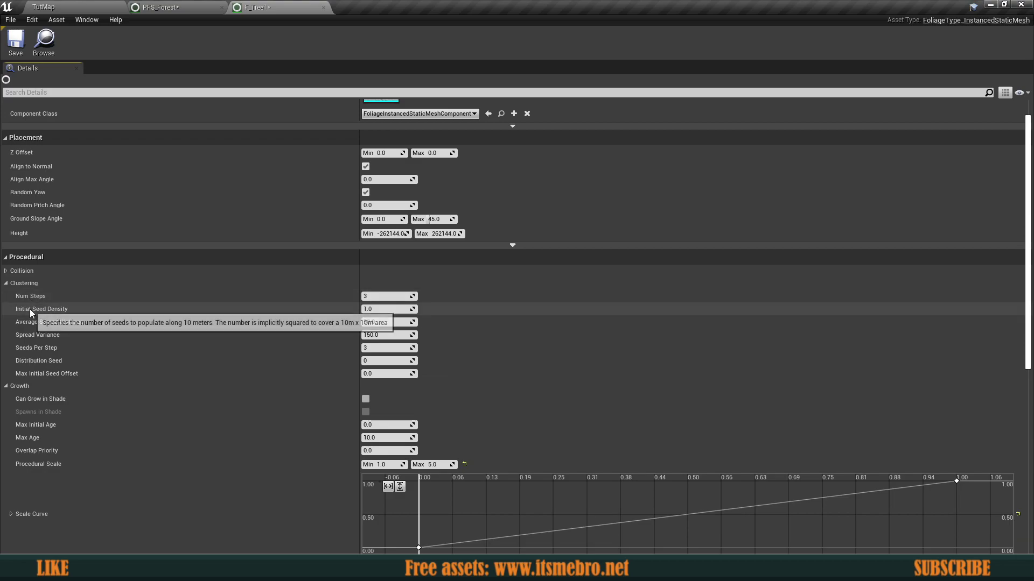
scroll(30, 309, "up", 2)
mouse_move(28, 363)
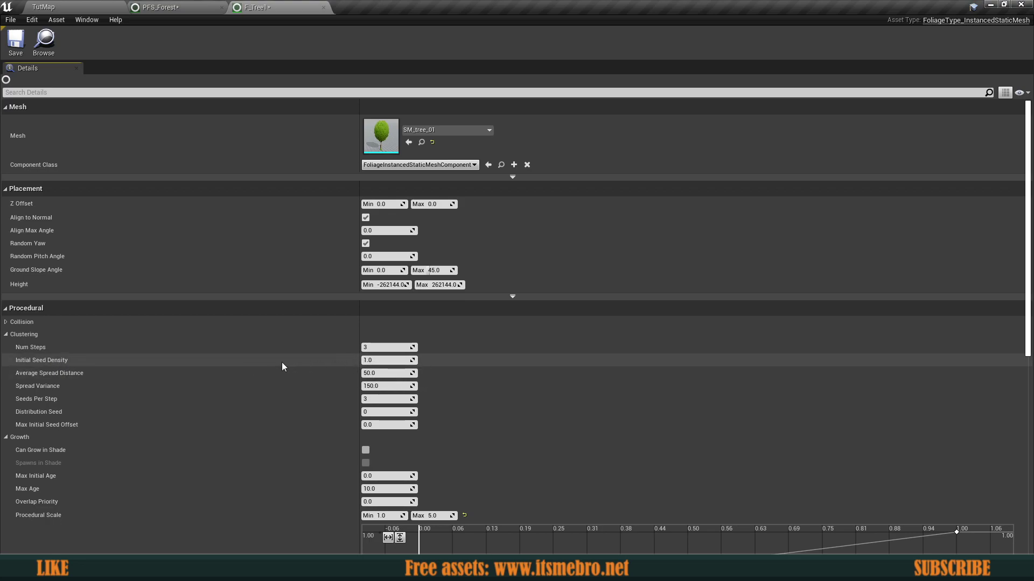
mouse_move(64, 378)
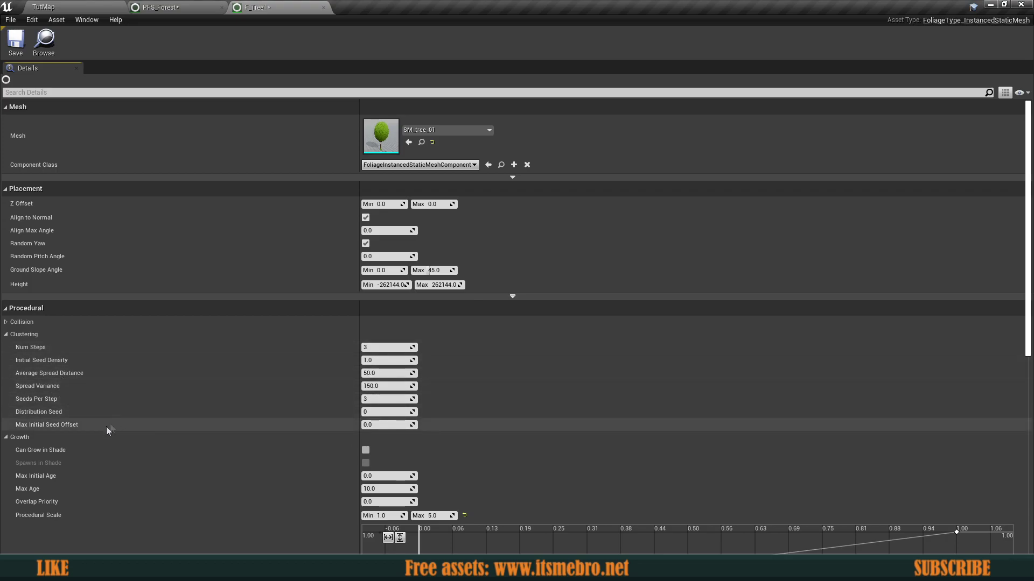
left_click(6, 322)
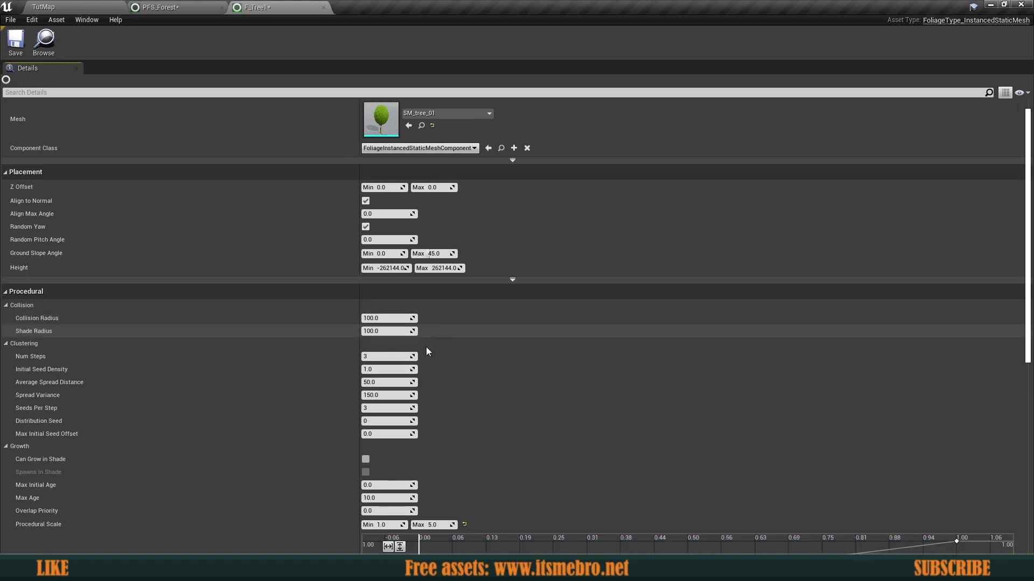
scroll(425, 347, "down", 8)
scroll(338, 415, "down", 7)
scroll(292, 395, "up", 15)
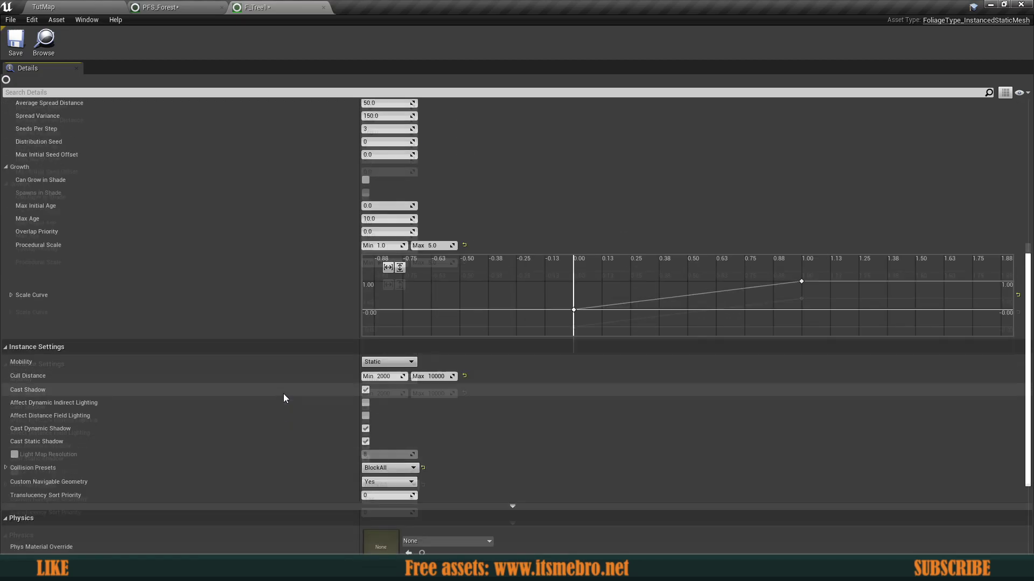
Save F_Tree1 and assign it as the Foliage Type Object of the PFS_Forest spawner.
left_click(173, 6)
left_click(288, 6)
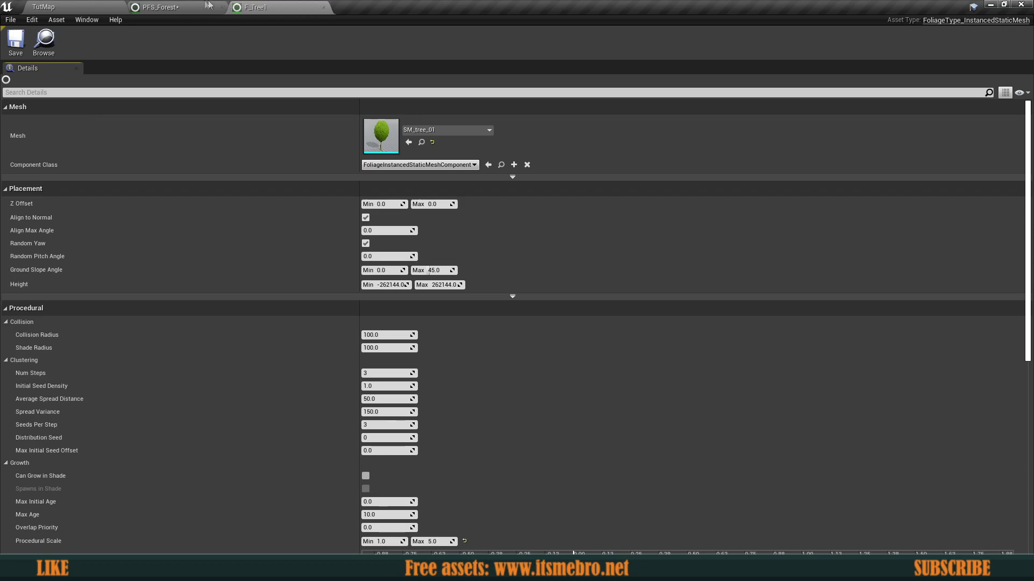
left_click(189, 7)
left_click(432, 190)
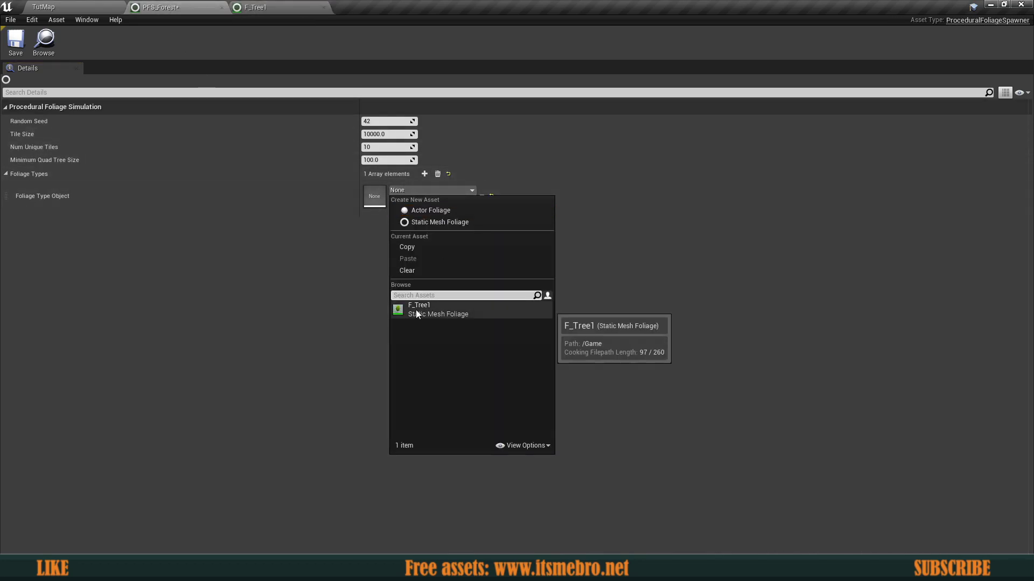
left_click(224, 27)
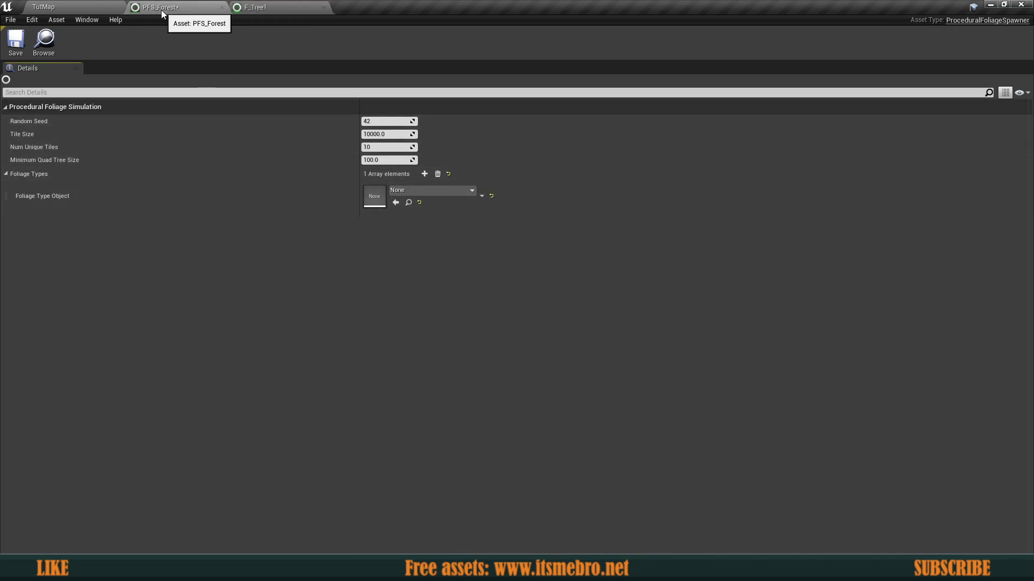
left_click(406, 191)
left_click(450, 307)
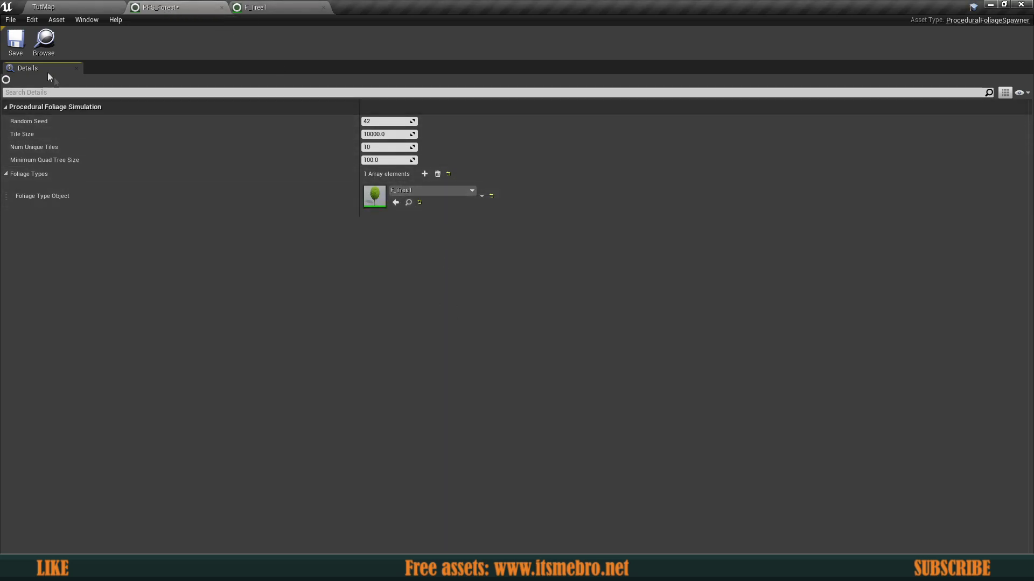
Save the PFS_Forest spawner, return to the TutMap level and delete the AtmosphericFog actor.
left_click(100, 6)
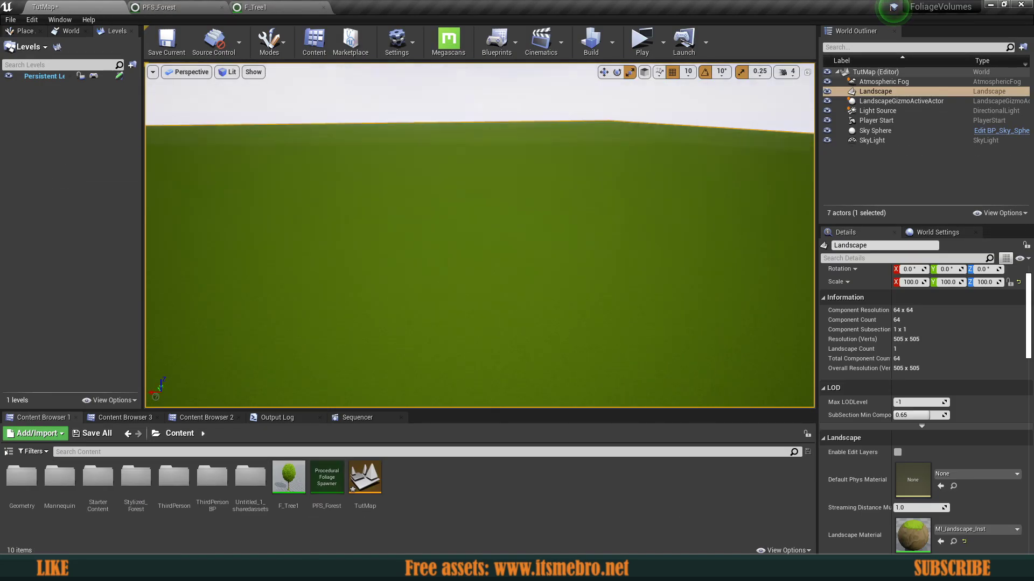
left_click(900, 84)
key("Delete")
Place the PFS_Forest spawner on the landscape and stretch its volume to a Y scale of about 23.25.
right_click_drag(403, 267, 592, 318)
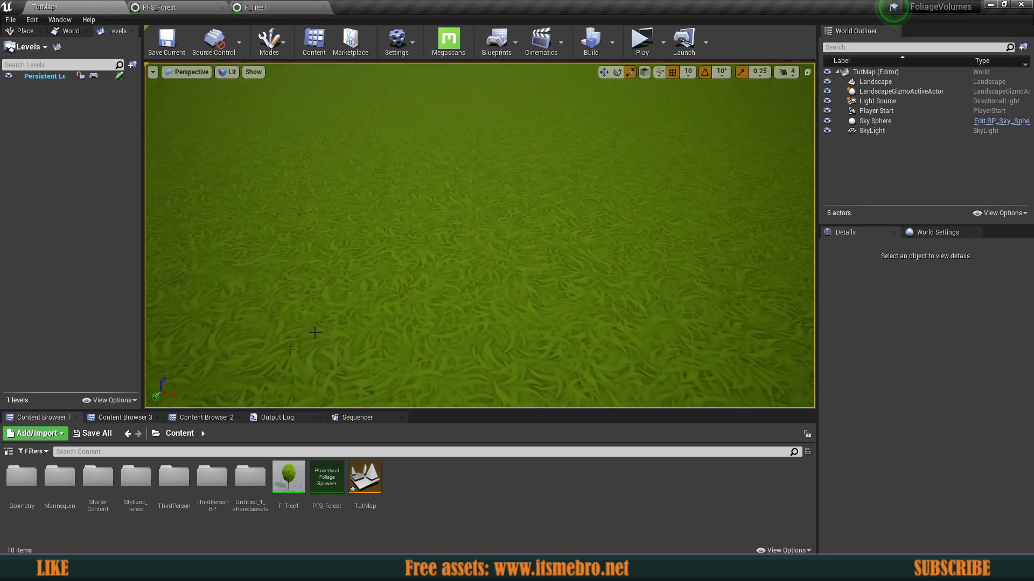
left_click_drag(327, 477, 427, 208)
key("f")
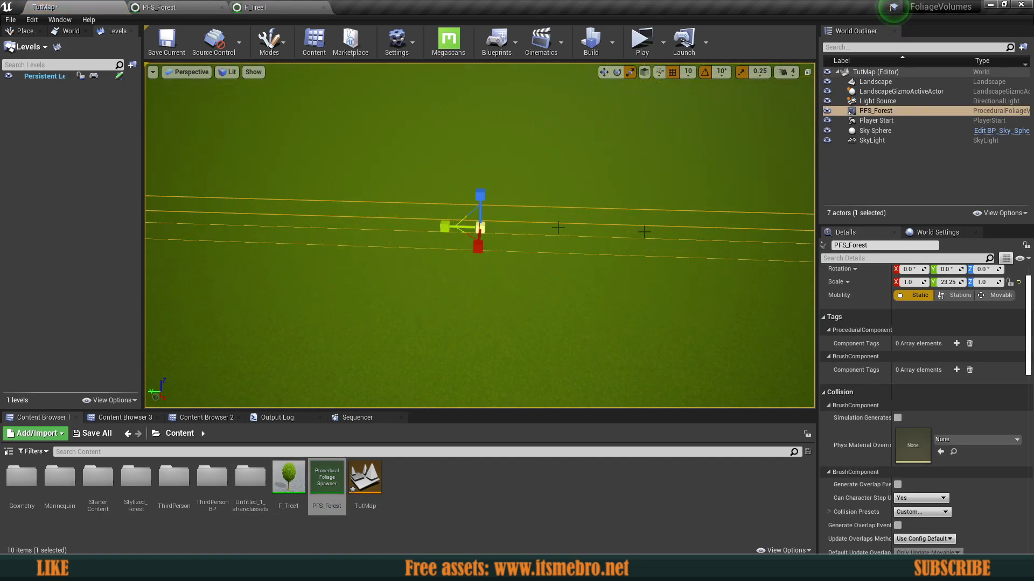
Scale the spawner volume to about 22.5 on X and 15.75 on Z, and adjust its height over the landscape.
right_click_drag(603, 258, 485, 269)
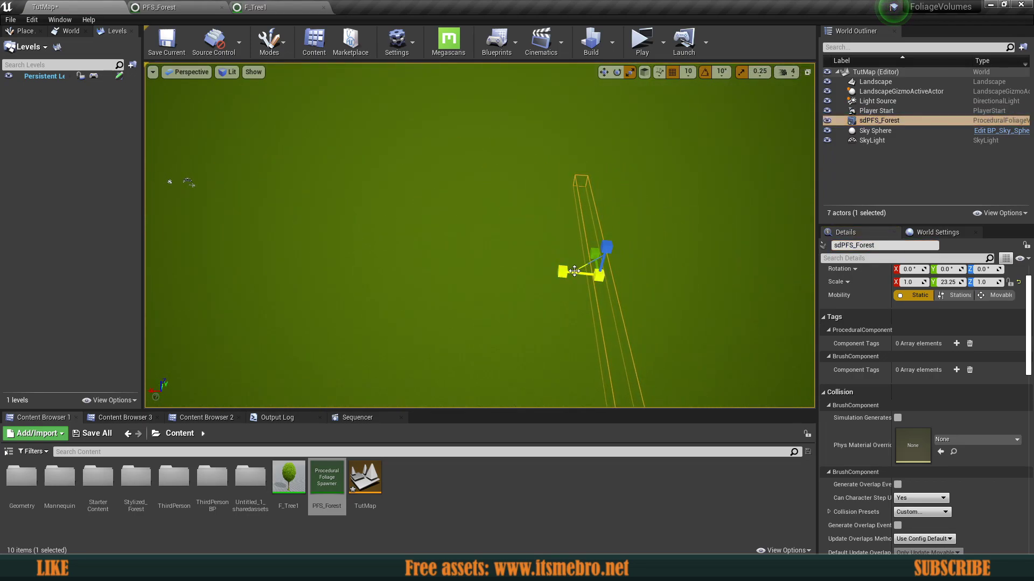
left_click_drag(605, 248, 606, 183)
left_click_drag(609, 241, 630, 162)
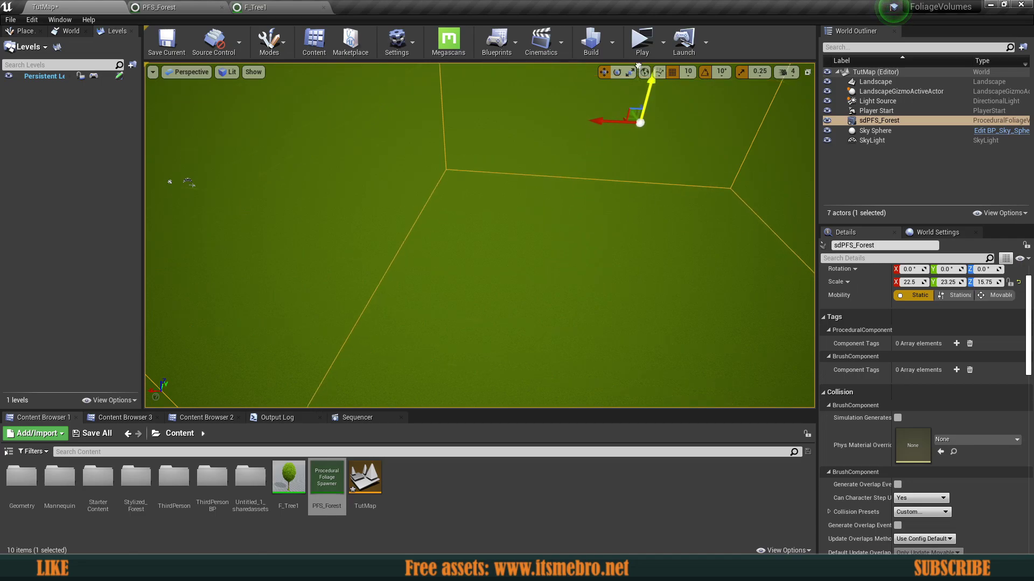
right_click_drag(635, 94, 409, 307)
right_click_drag(585, 280, 565, 307)
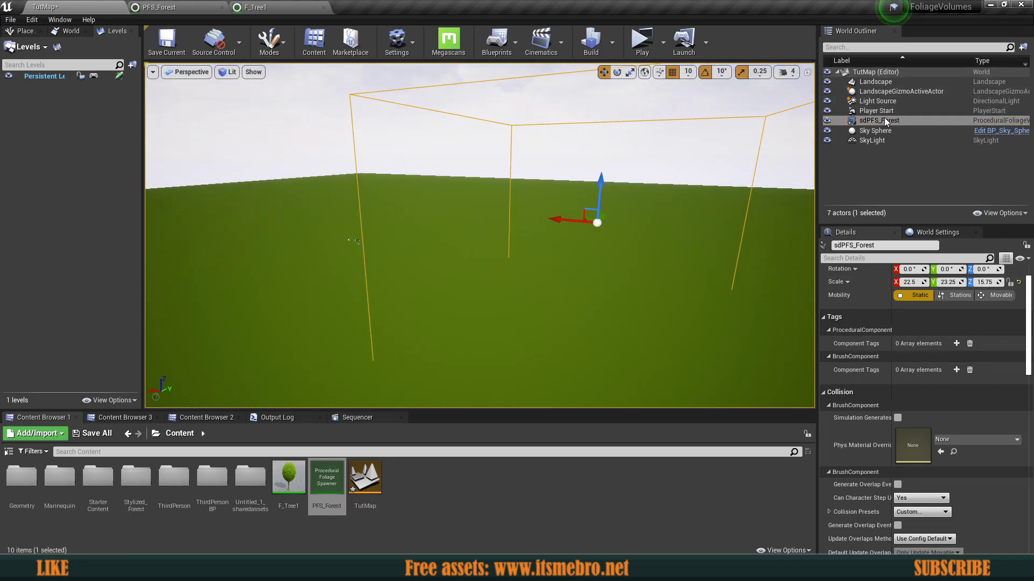
Rename the sdPFS_Forest volume actor to PFS_Forest and keep it selected.
left_click(864, 121)
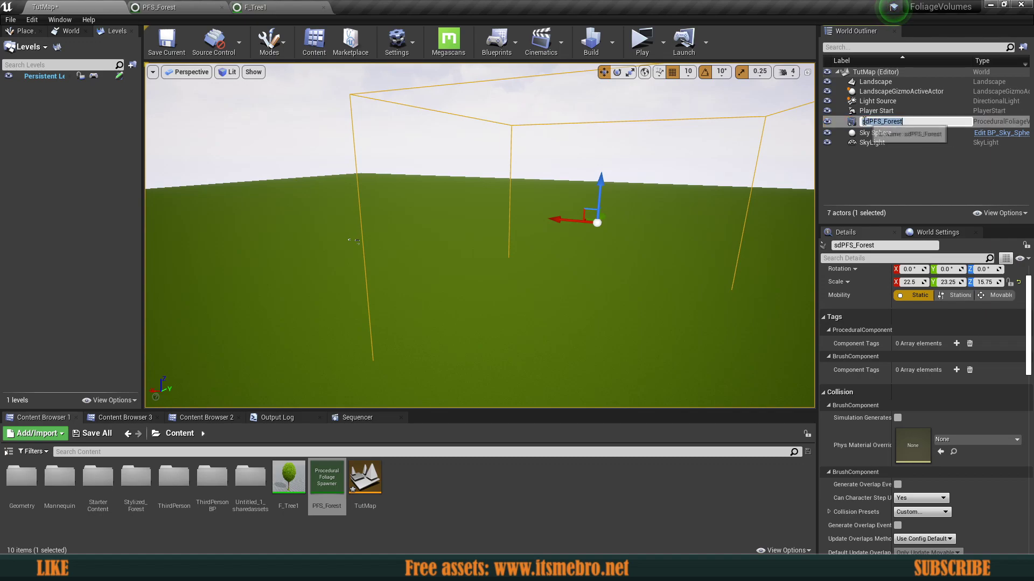
key("Return")
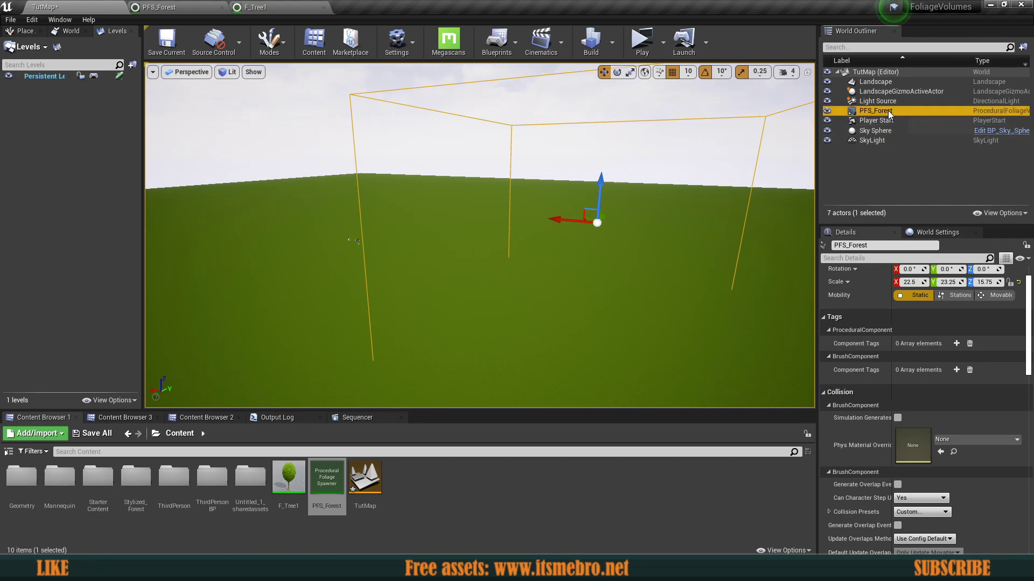
left_click(882, 131)
left_click(876, 102)
left_click(889, 111)
Resimulate the procedural foliage of the PFS_Forest volume to generate the trees on the landscape.
scroll(926, 342, "up", 2)
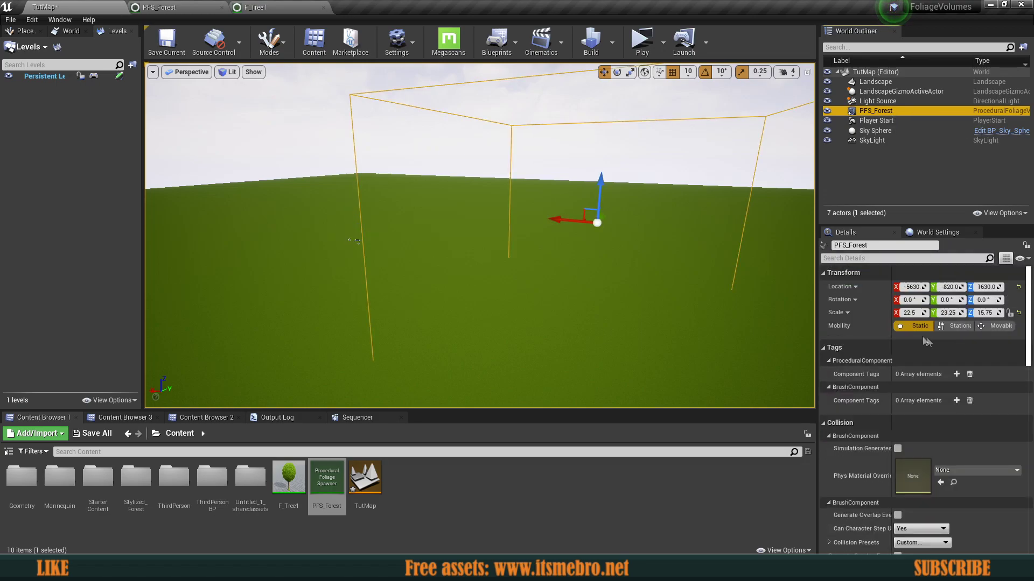
scroll(924, 338, "down", 8)
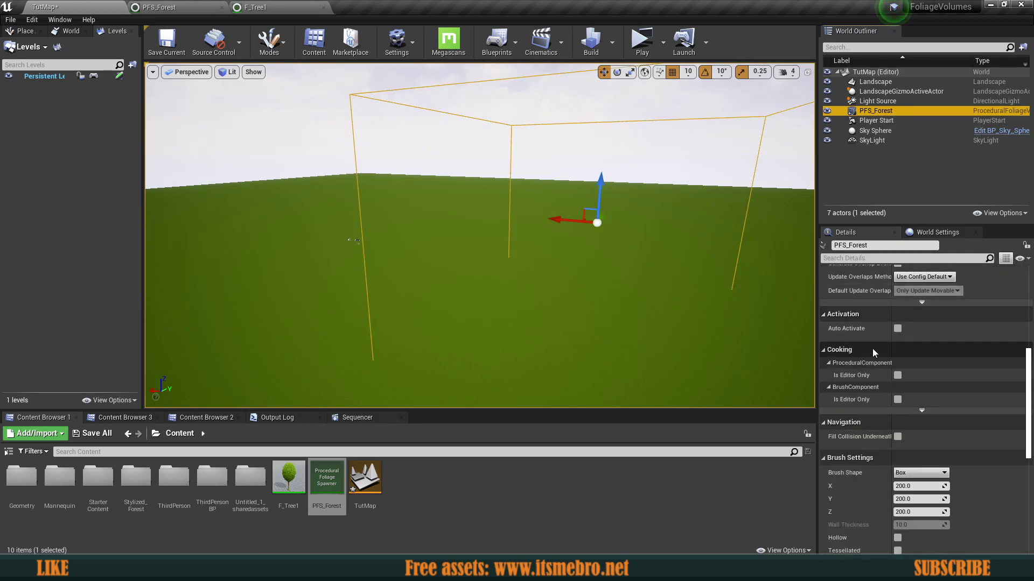
scroll(872, 352, "down", 5)
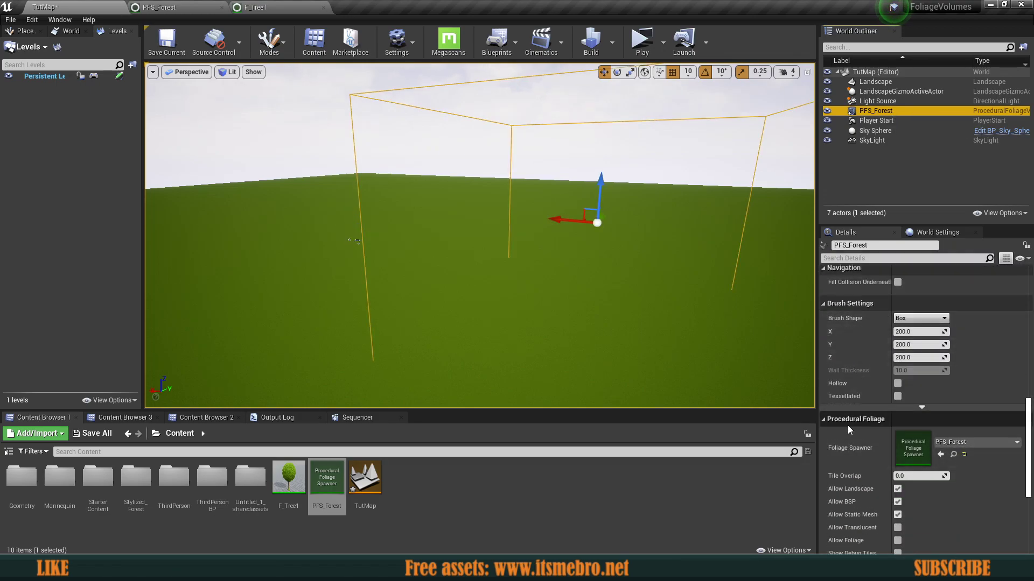
scroll(867, 420, "down", 2)
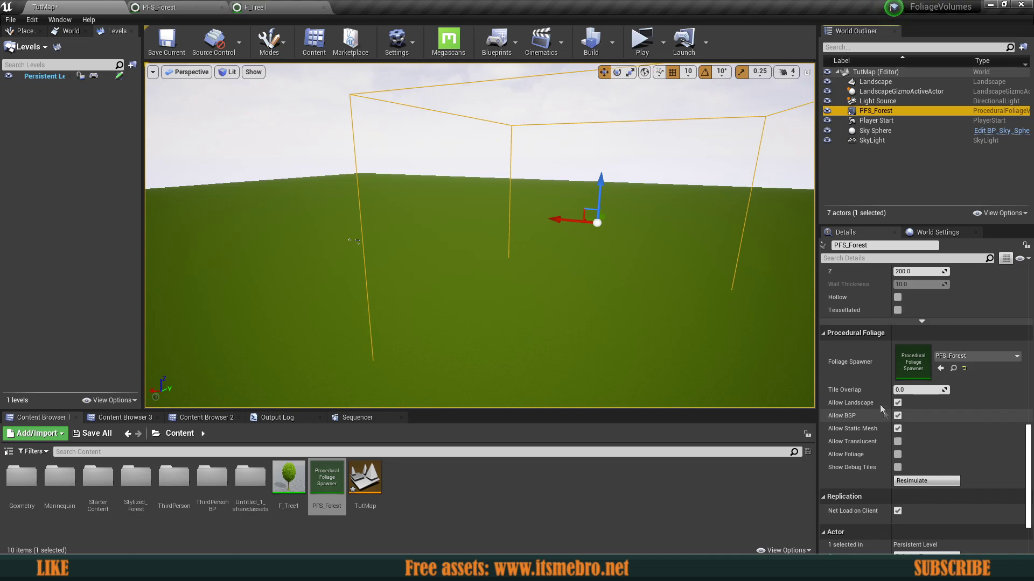
left_click(907, 482)
right_click_drag(479, 237, 530, 237)
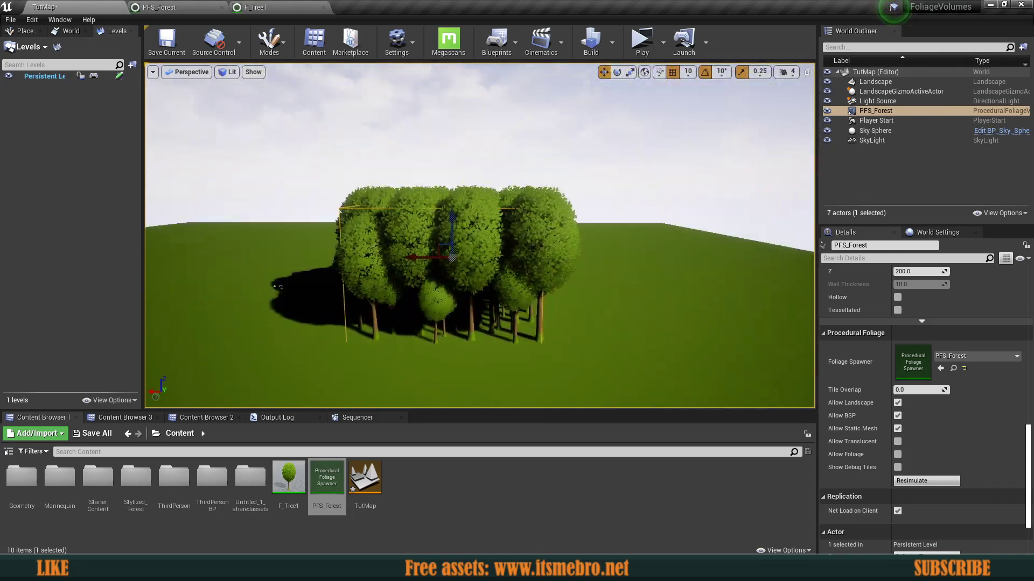
Enlarge the PFS_Forest volume horizontally across the landscape and resimulate its foliage.
right_click_drag(530, 236, 528, 248)
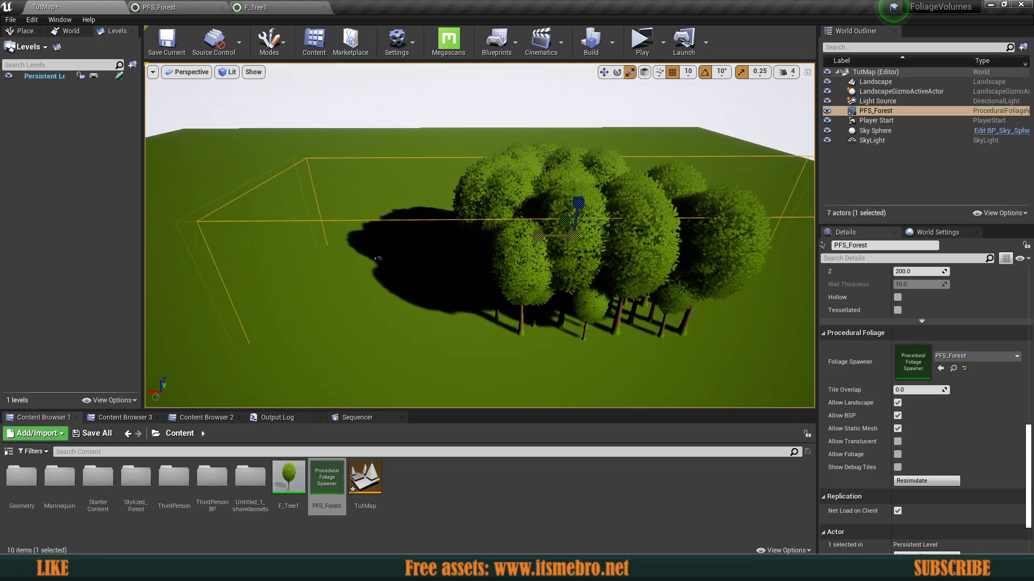
mouse_move(472, 237)
right_mouse_down()
mouse_move(517, 240)
mouse_move(473, 237)
right_mouse_up()
key("ctrl+z")
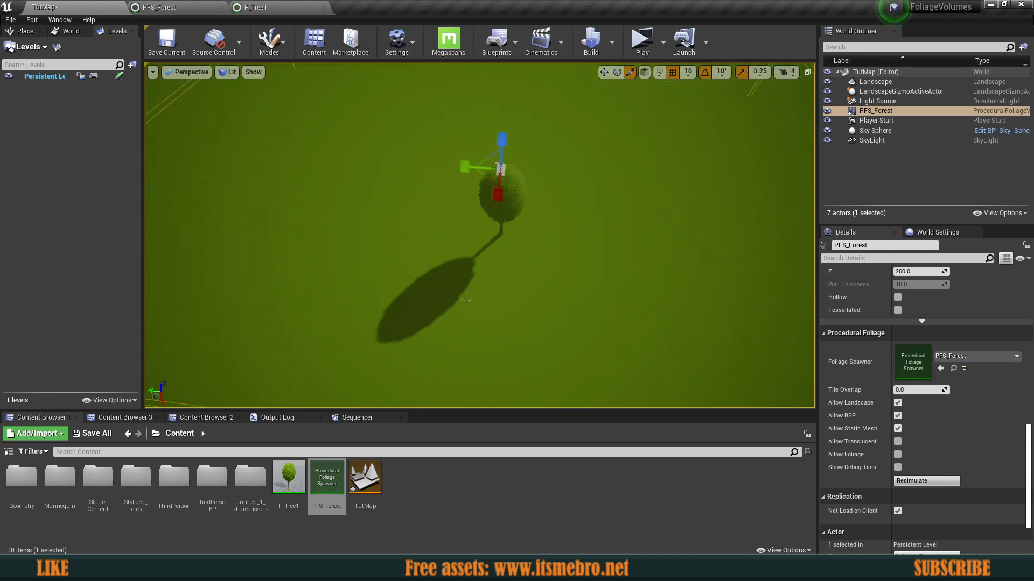
right_click_drag(479, 237, 393, 237)
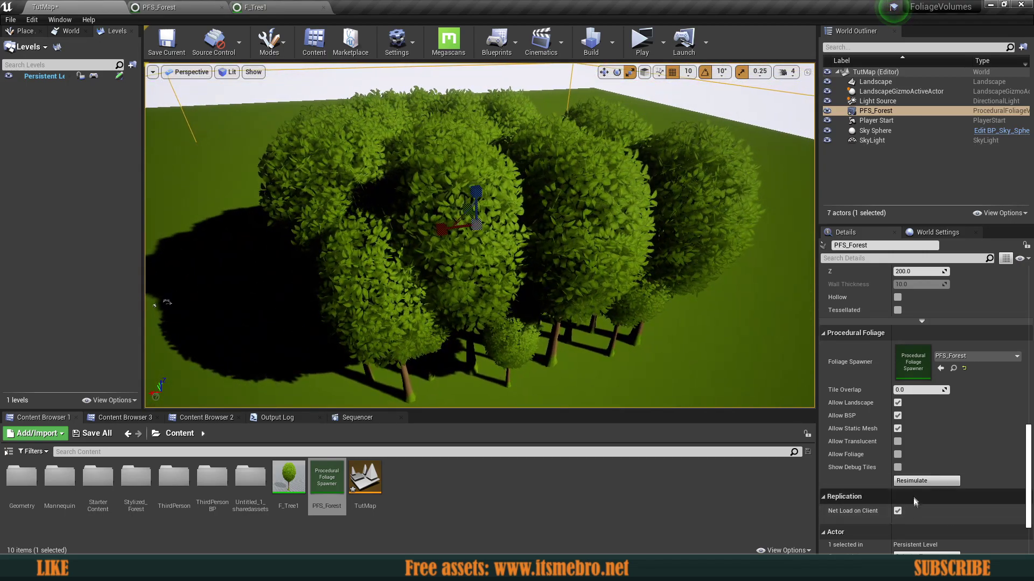
left_click(914, 482)
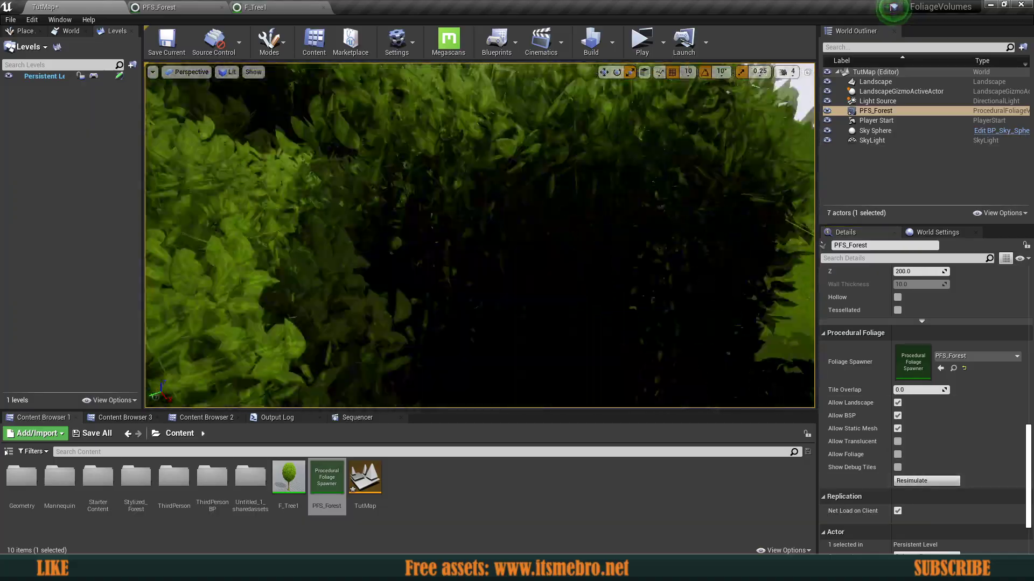
right_click_drag(479, 236, 442, 296)
Change the Shade Radius in the Collision settings of F_Tree1 and save the asset.
left_click(264, 7)
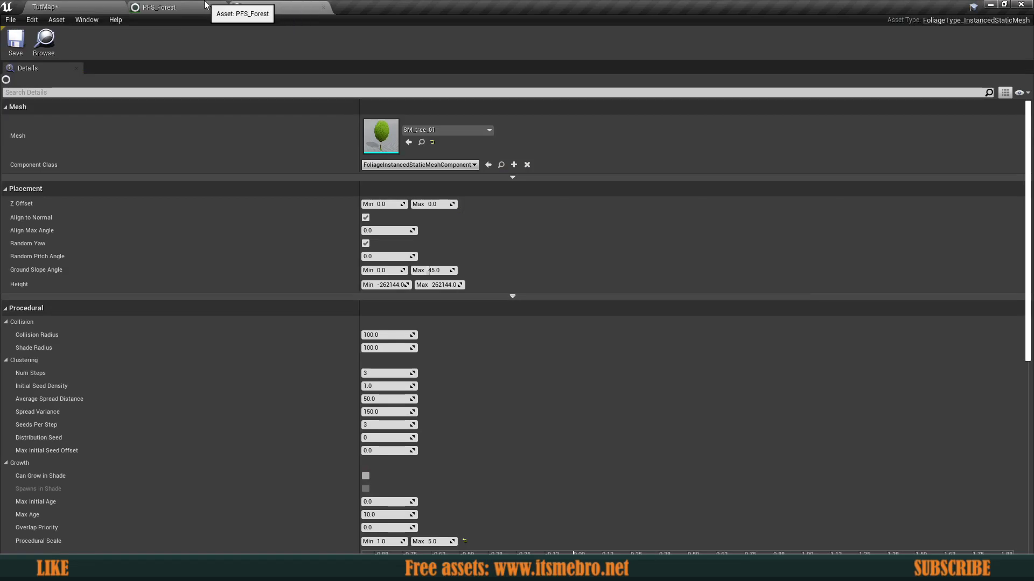
scroll(242, 345, "down", 2)
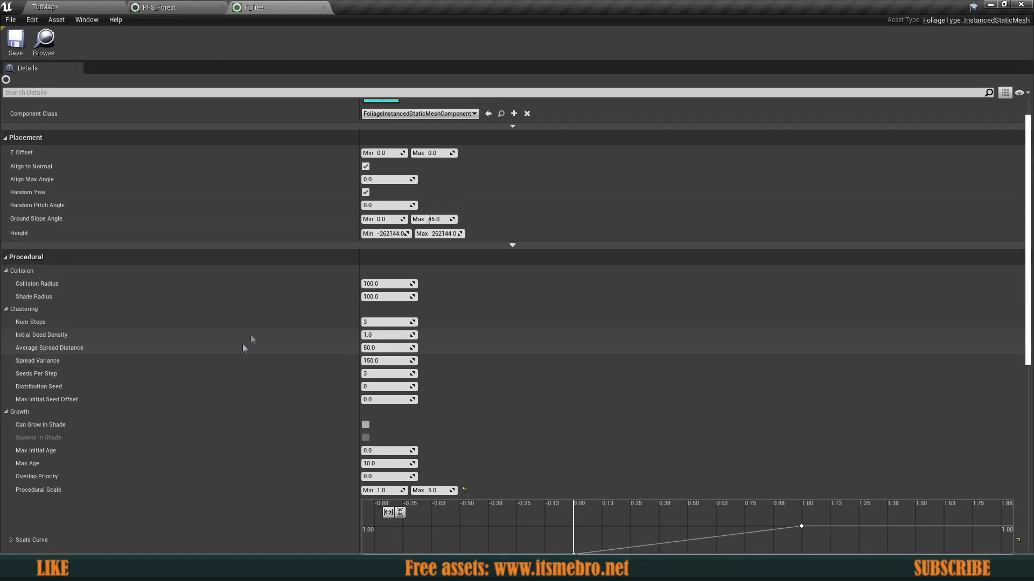
left_click(389, 297)
left_click(17, 50)
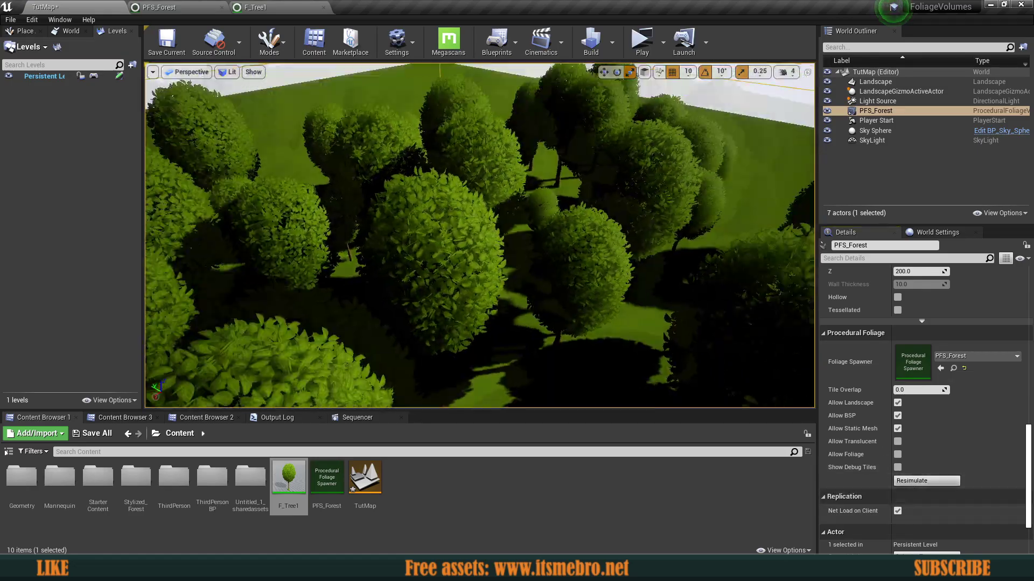
Set the Cull Distance of F_Tree1 to a minimum of 5000 and a maximum of 40000, and save the asset.
mouse_move(479, 237)
right_mouse_down()
mouse_move(485, 215)
mouse_move(473, 204)
mouse_move(399, 221)
mouse_move(495, 240)
mouse_move(452, 242)
mouse_move(409, 274)
mouse_move(377, 220)
mouse_move(522, 229)
mouse_move(559, 205)
mouse_move(501, 204)
mouse_move(479, 186)
mouse_move(474, 232)
right_mouse_up()
left_click(256, 8)
scroll(448, 321, "up", 2)
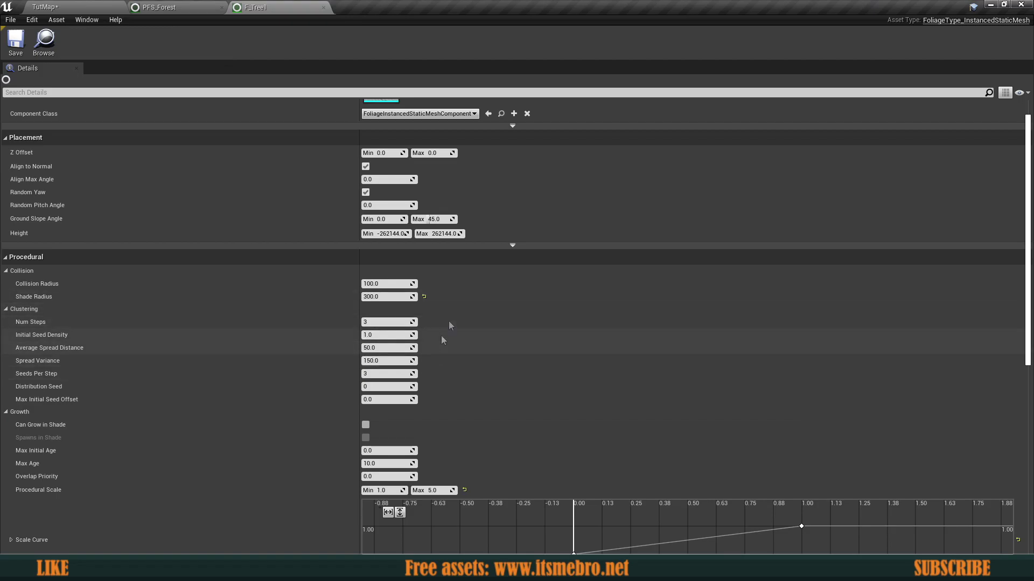
scroll(444, 311, "down", 5)
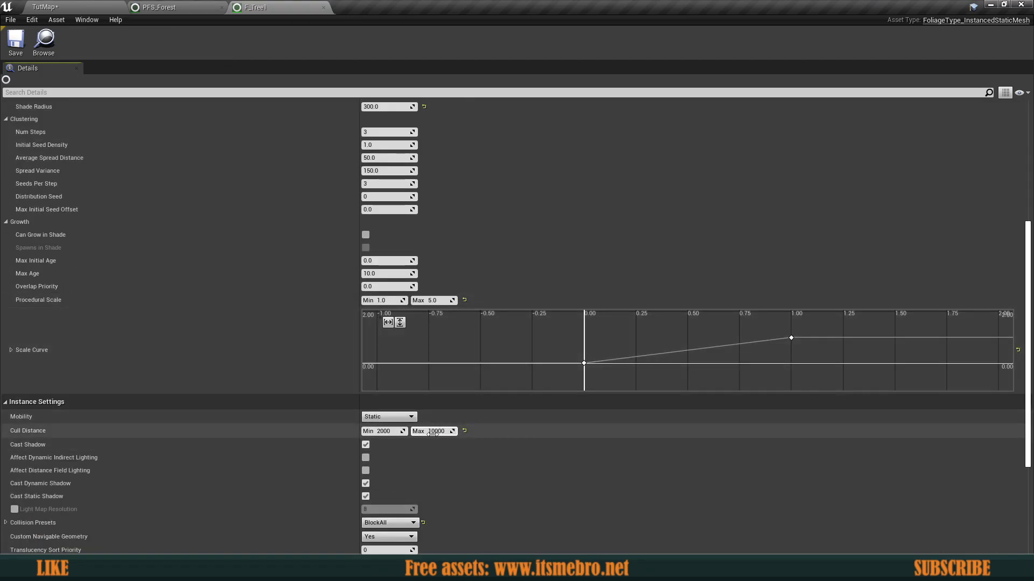
left_click(433, 431)
type("40000")
key("Return")
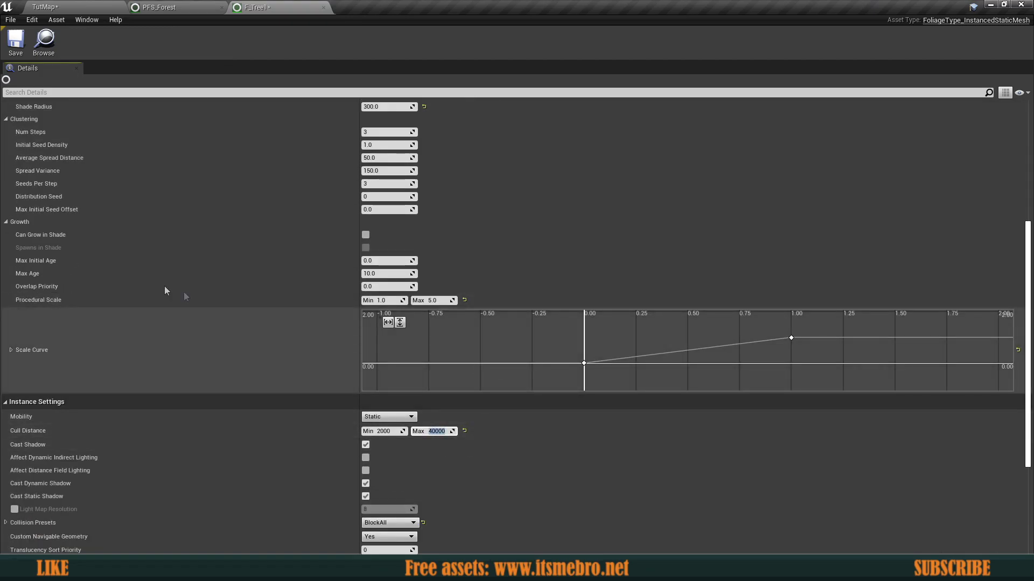
left_click(373, 432)
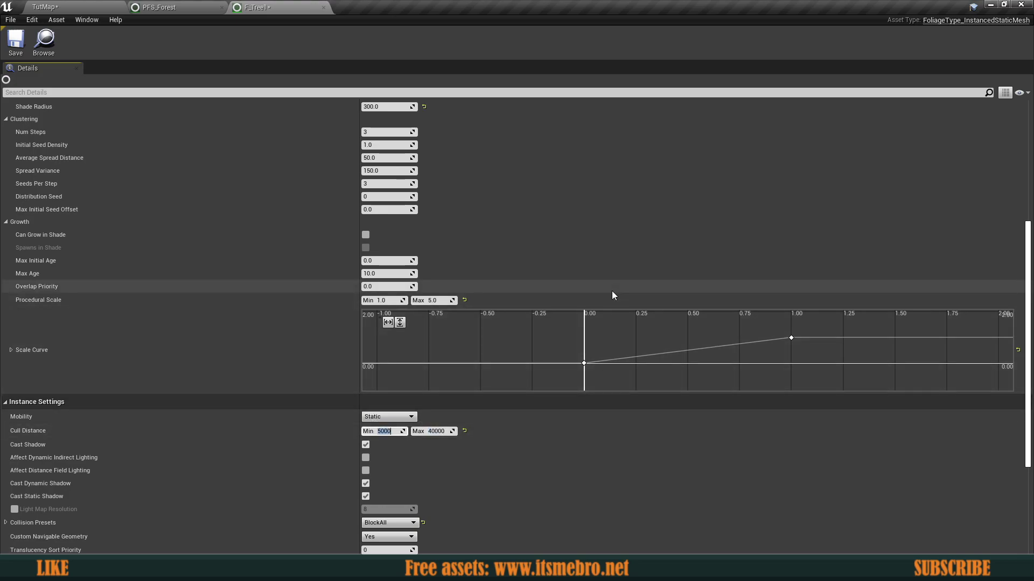
left_click(16, 40)
Examine the trees in the PFS_Forest volume from near and far to check the cull distance.
left_click(49, 6)
right_click_drag(479, 237, 592, 259)
key("w")
key("w")
key("w")
key("s")
key("w")
key("s")
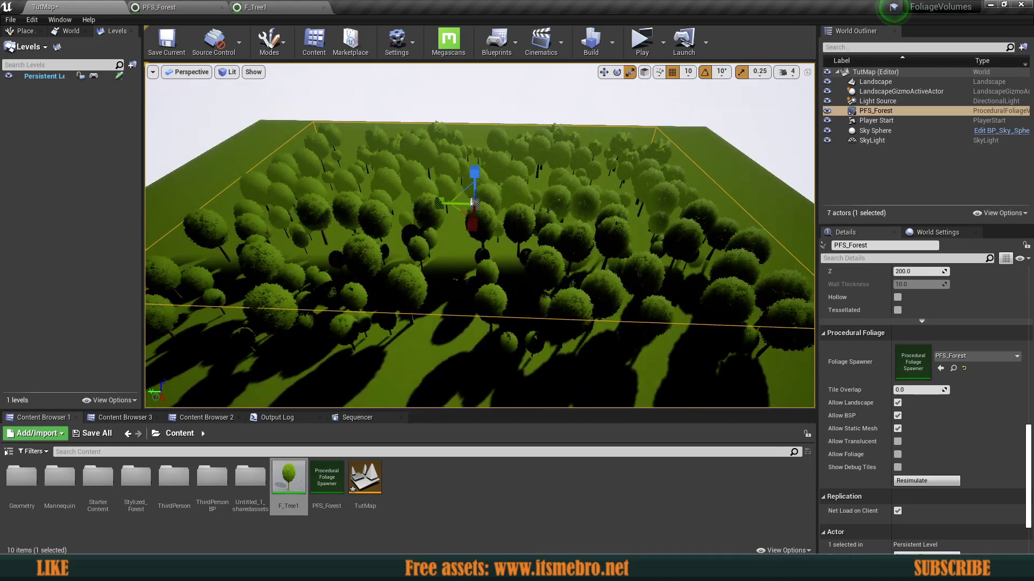
Duplicate the F_Tree1 foliage type as F_Tree2 and open the copy for editing.
left_click(279, 7)
left_click(74, 5)
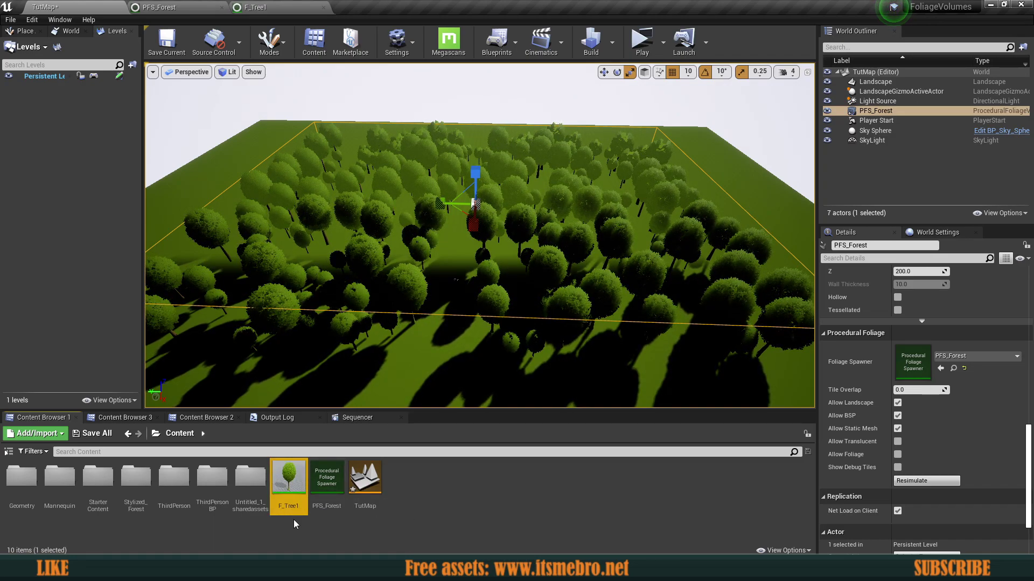
key("ctrl+w")
key("Return")
key("Return")
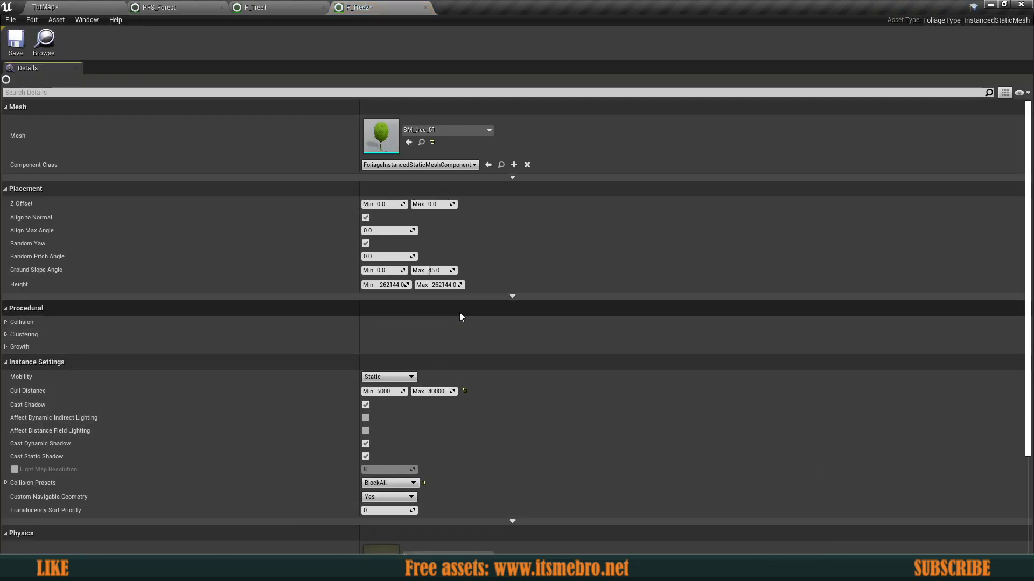
Change the mesh of F_Tree2 to SM_tree_02 and save the asset.
scroll(447, 333, "down", 5)
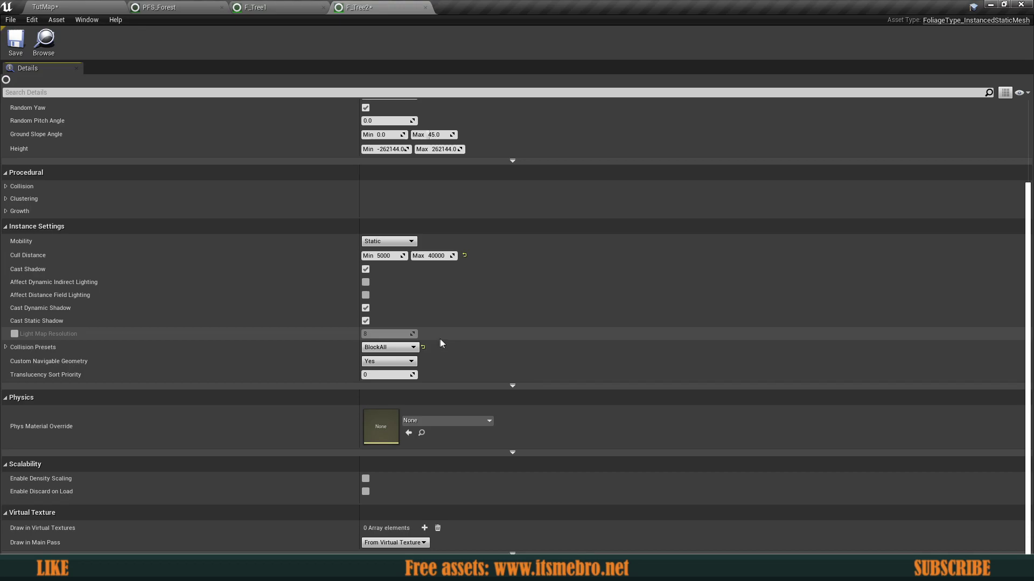
scroll(441, 338, "up", 5)
left_click(433, 131)
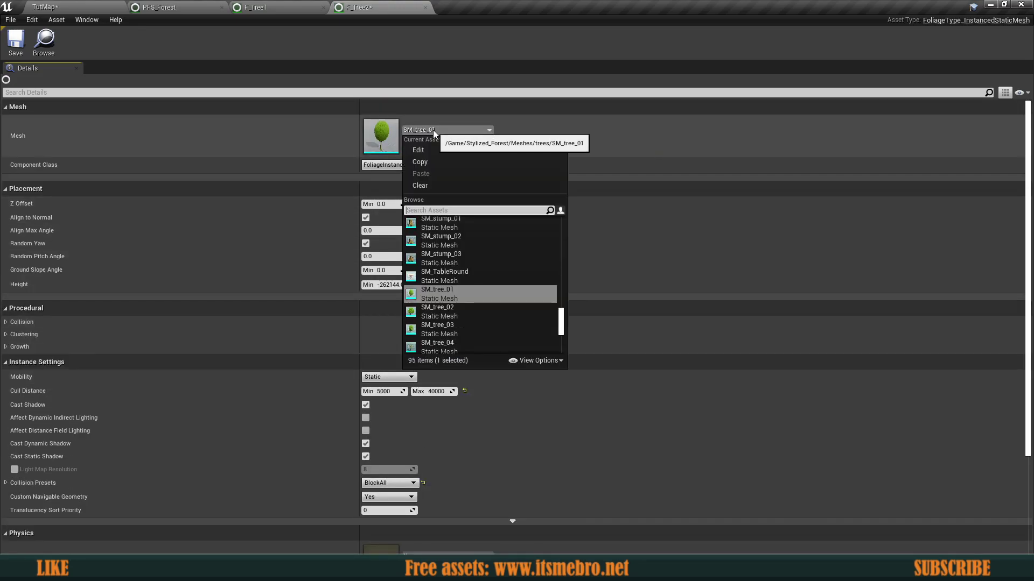
left_click(445, 316)
left_click(25, 43)
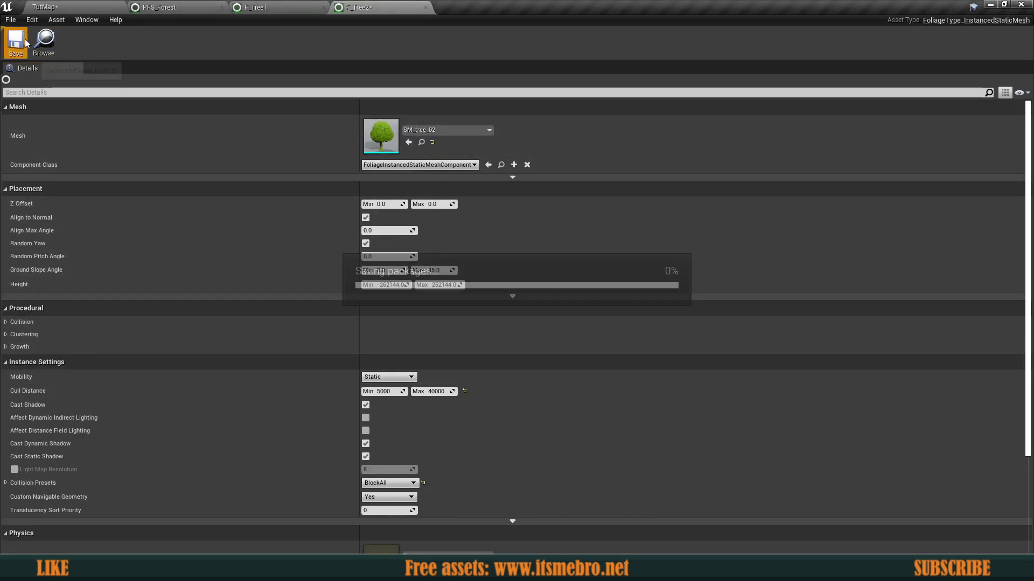
Duplicate F_Tree2 as F_Tree3 and assign the SM_tree_03 mesh to the new foliage type.
left_click(47, 7)
key("Return")
key("Return")
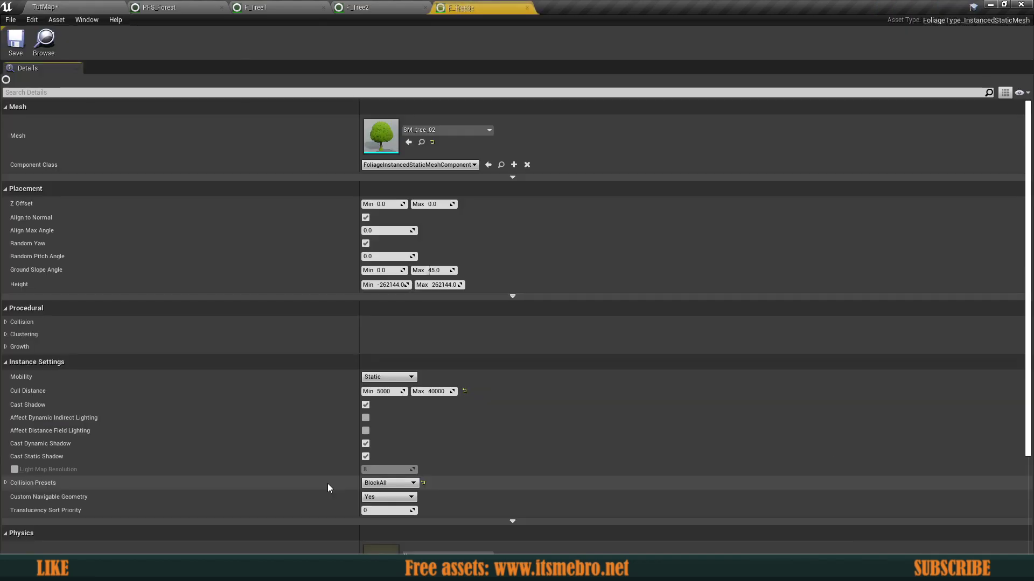
left_click(447, 130)
left_click(446, 314)
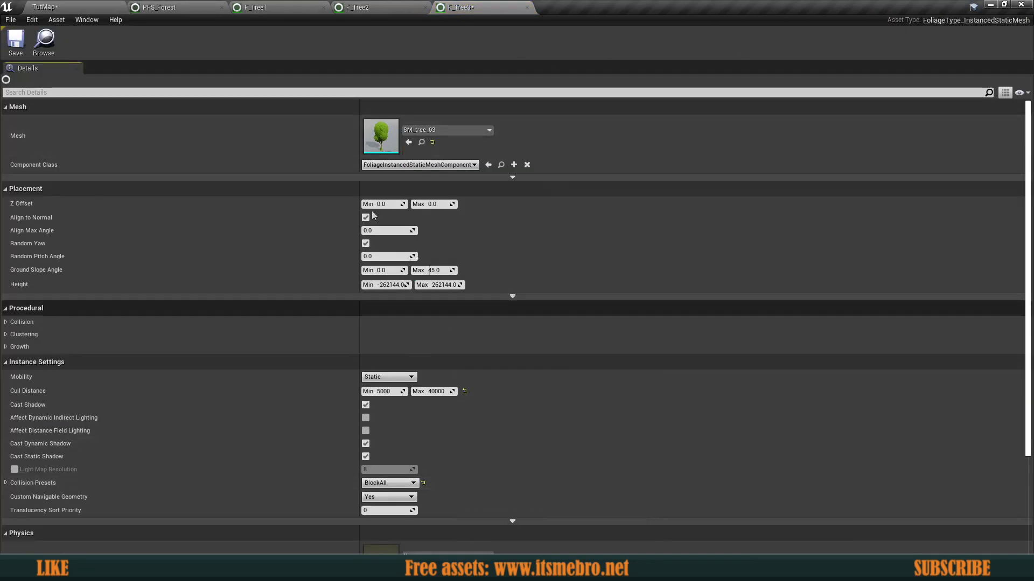
left_click(45, 6)
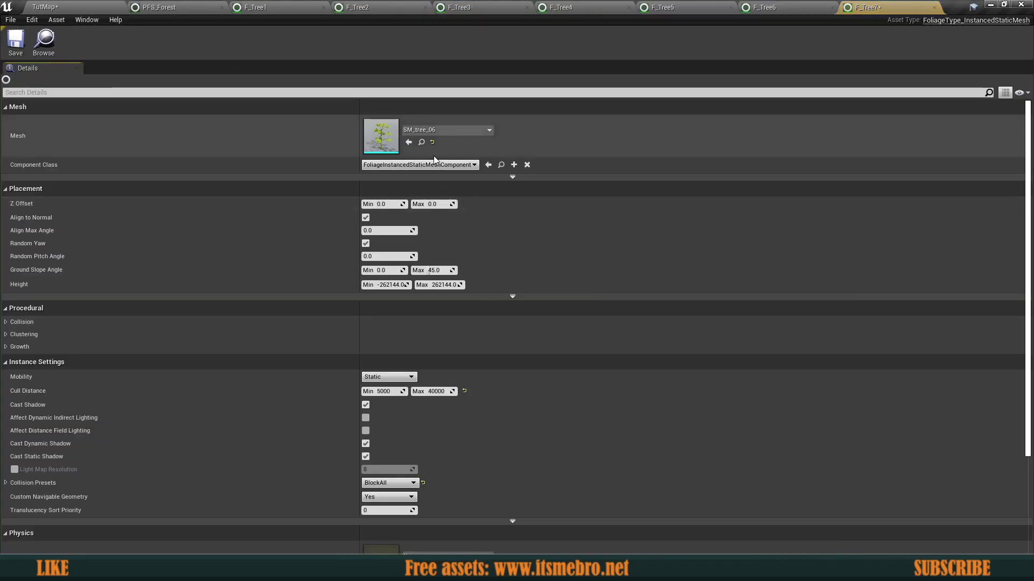
Change the mesh of F_Tree7 to SM_tree_07 and save the asset.
left_click(447, 130)
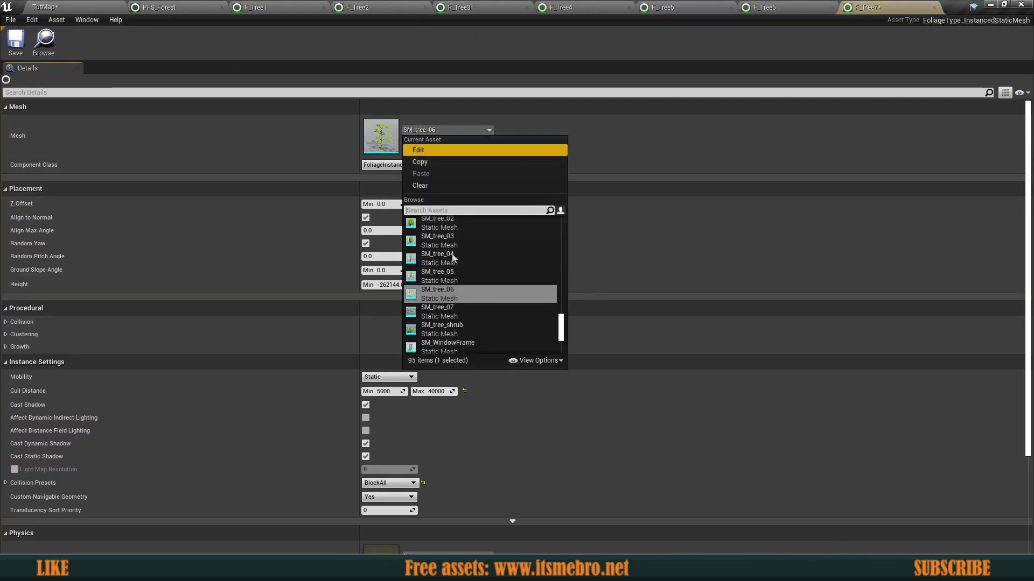
left_click(447, 317)
left_click(15, 47)
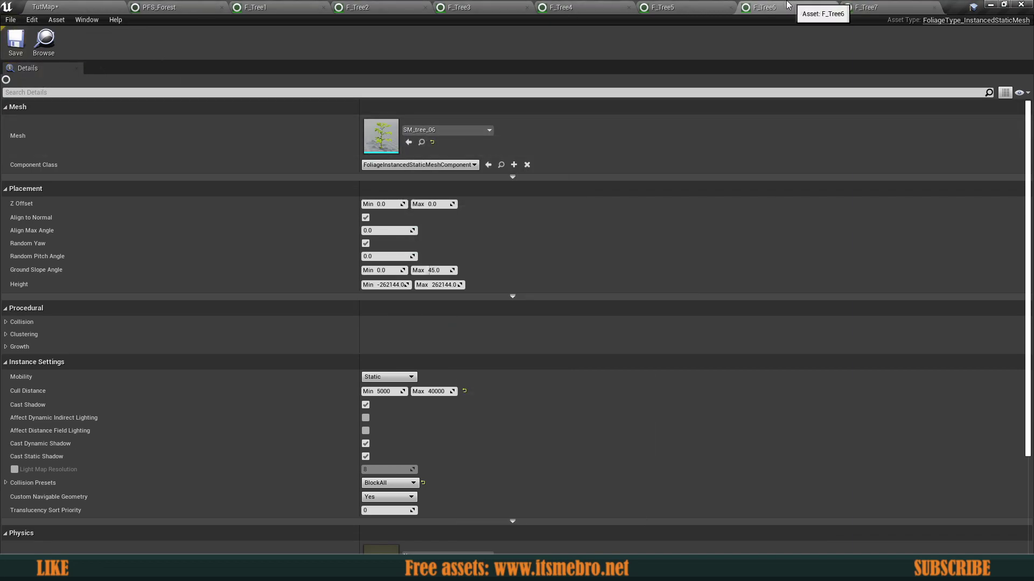
Add six empty elements to the Foliage Types array of the PFS_Forest spawner.
left_click(160, 6)
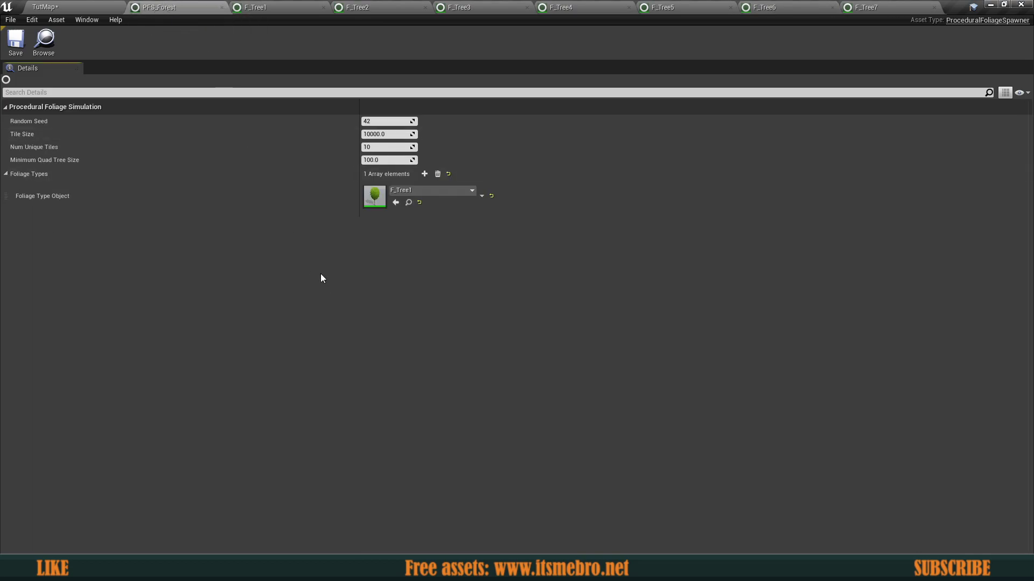
left_click(428, 174)
left_click(427, 173)
left_click(427, 174)
left_click(427, 173)
left_click(428, 173)
left_click(427, 173)
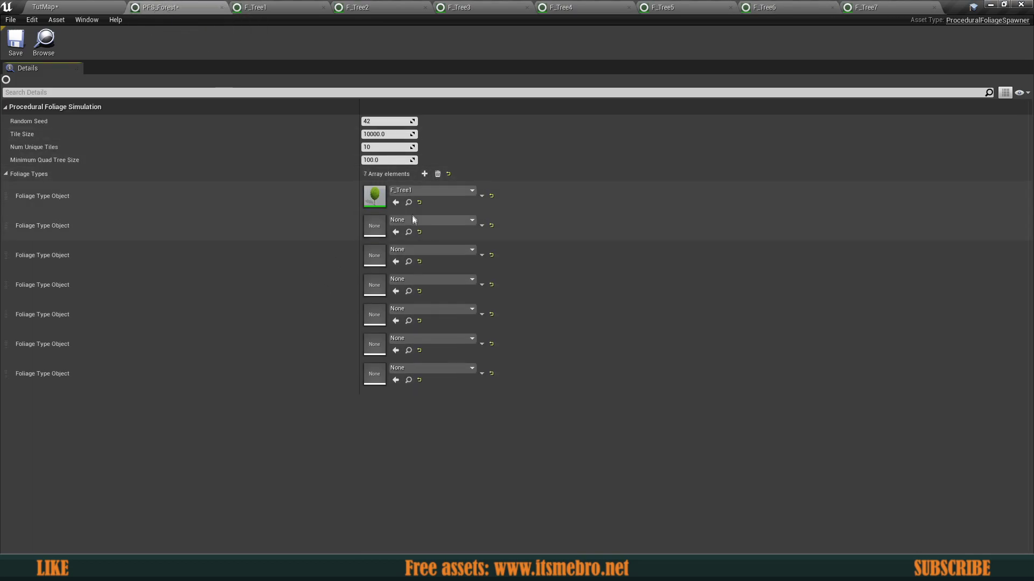
Assign F_Tree2, F_Tree3, F_Tree4 and F_Tree5 to the second through fifth foliage type slots of the spawner.
left_click(411, 220)
left_click(444, 360)
left_click(426, 250)
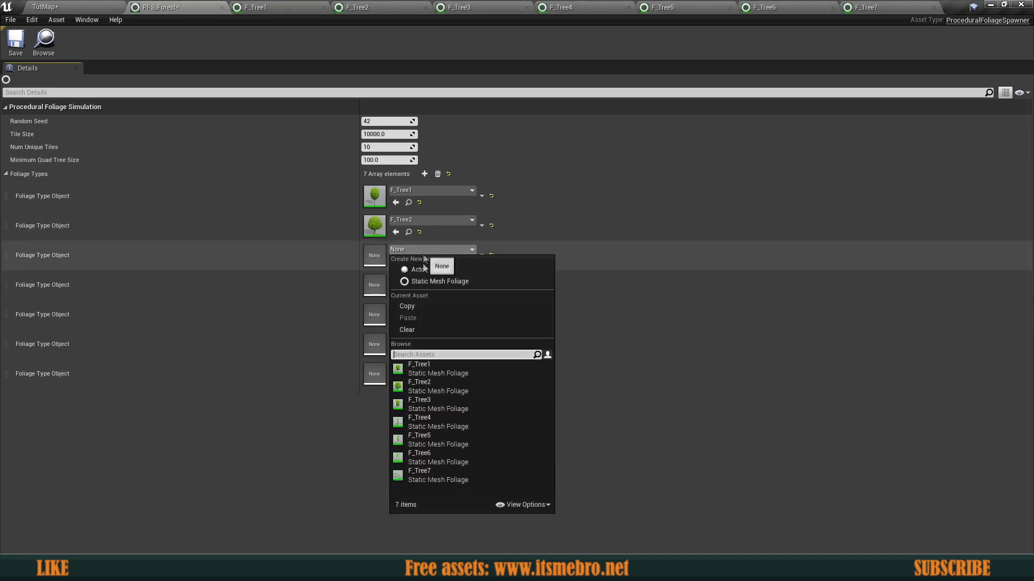
left_click(428, 402)
left_click(425, 278)
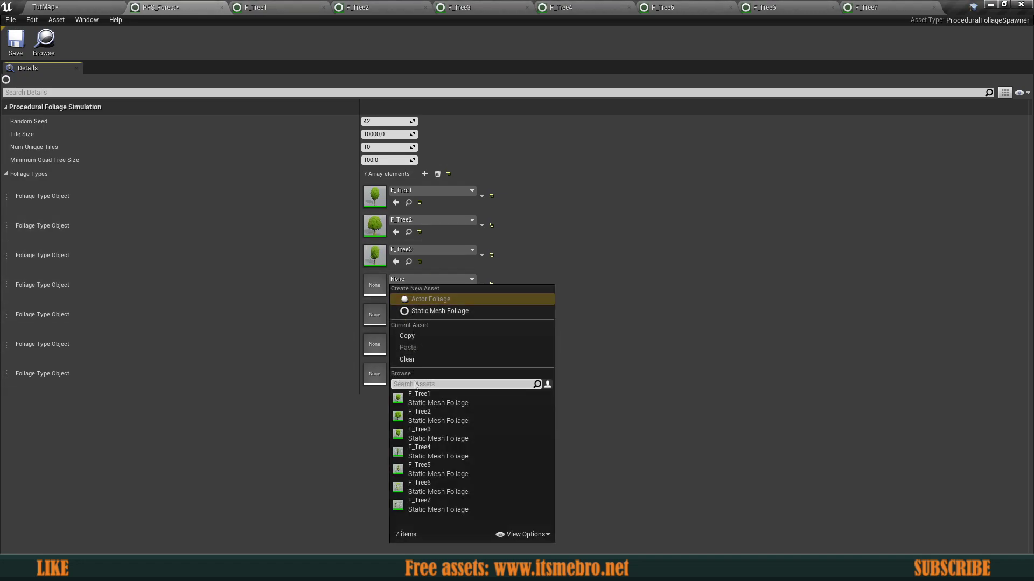
left_click(427, 444)
left_click(426, 309)
left_click(427, 233)
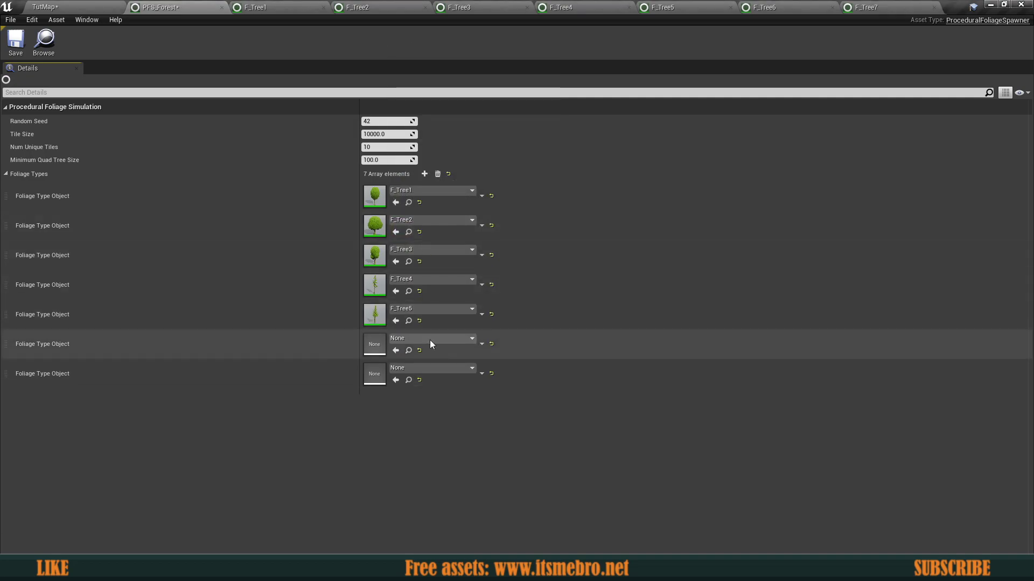
Assign F_Tree6 and F_Tree7 to the last two foliage type slots and save the PFS_Forest spawner.
left_click(430, 340)
left_click(424, 281)
left_click(433, 368)
left_click(417, 309)
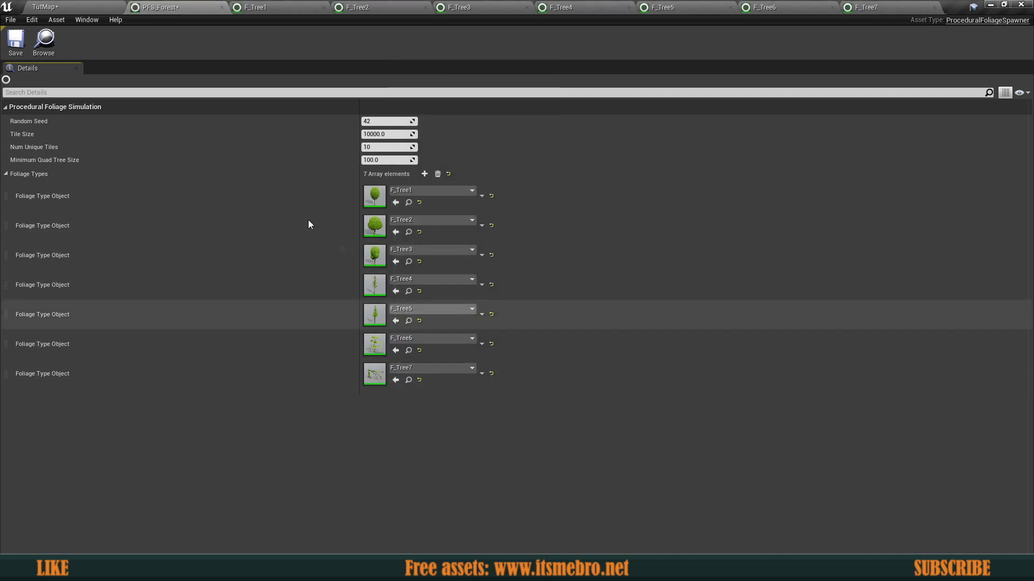
left_click(9, 57)
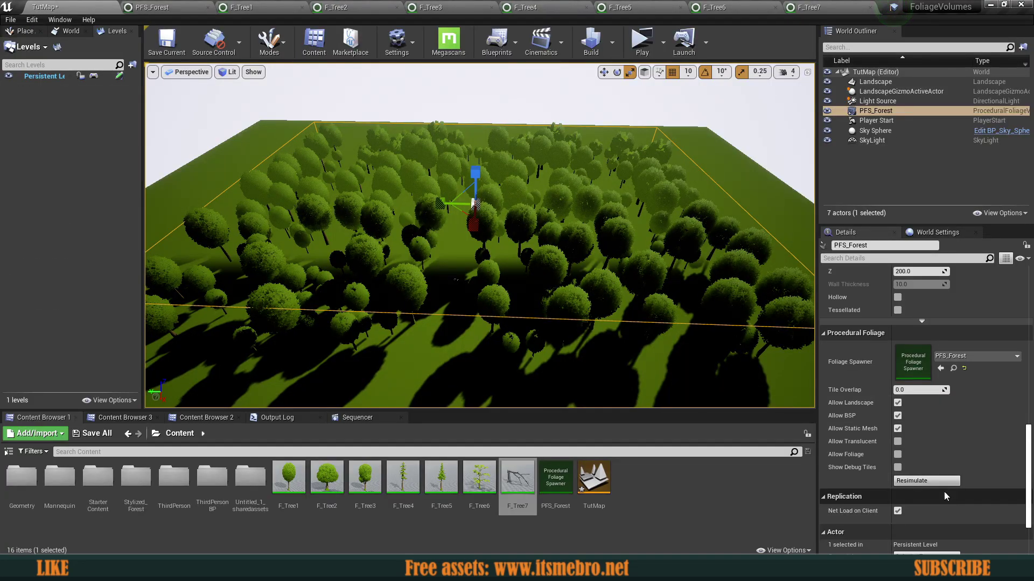
Resimulate the PFS_Forest volume with all seven tree types and inspect the mixed forest up close.
left_click(935, 481)
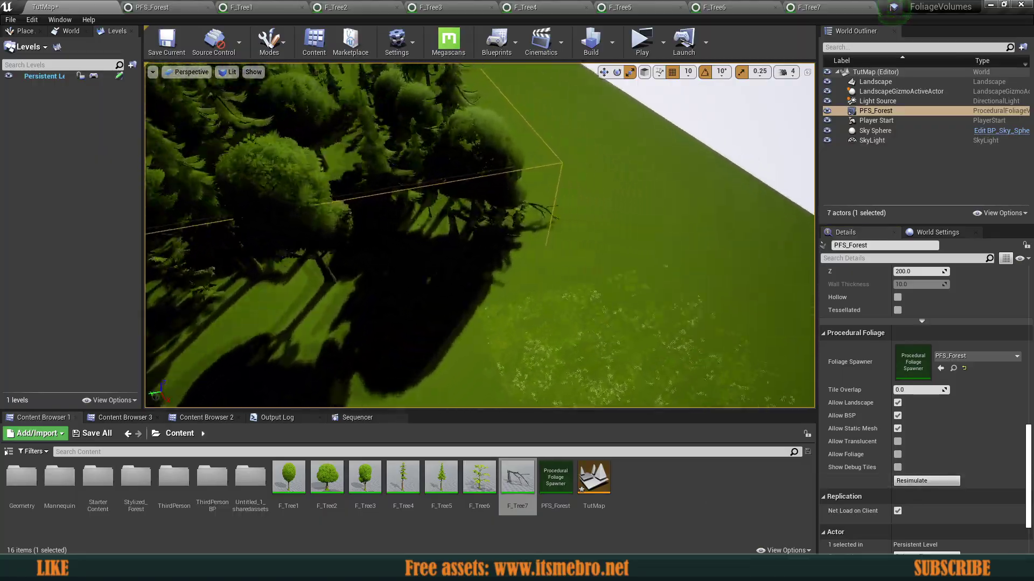
mouse_move(479, 236)
right_mouse_down()
mouse_move(458, 178)
mouse_move(383, 170)
mouse_move(393, 168)
mouse_move(410, 208)
mouse_move(364, 177)
mouse_move(479, 237)
right_mouse_up()
key("w")
key("s")
right_click_drag(366, 79, 366, 79)
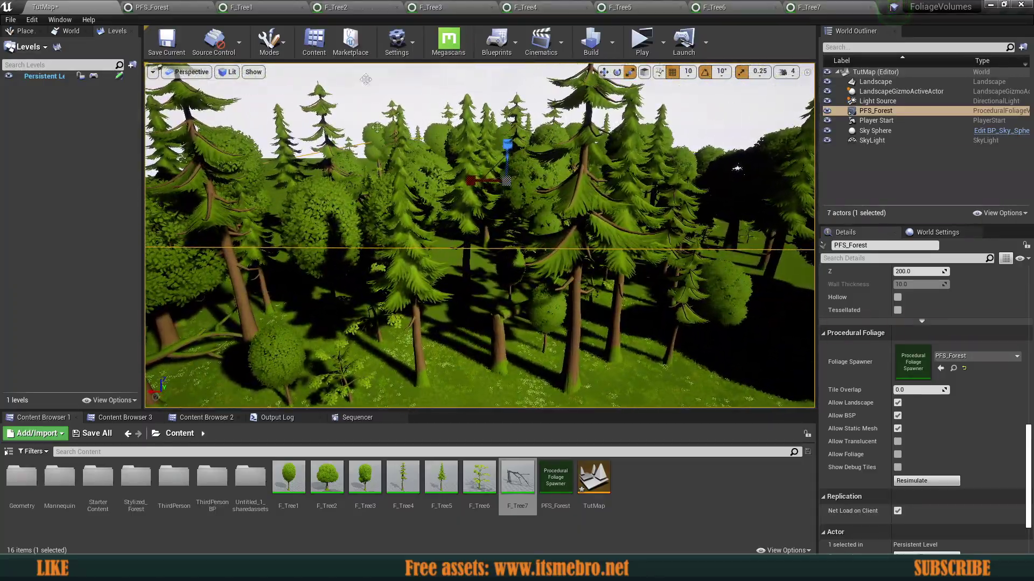
Set the Initial Seed Density of F_Tree1 to 0.1 and save the asset.
left_click(173, 5)
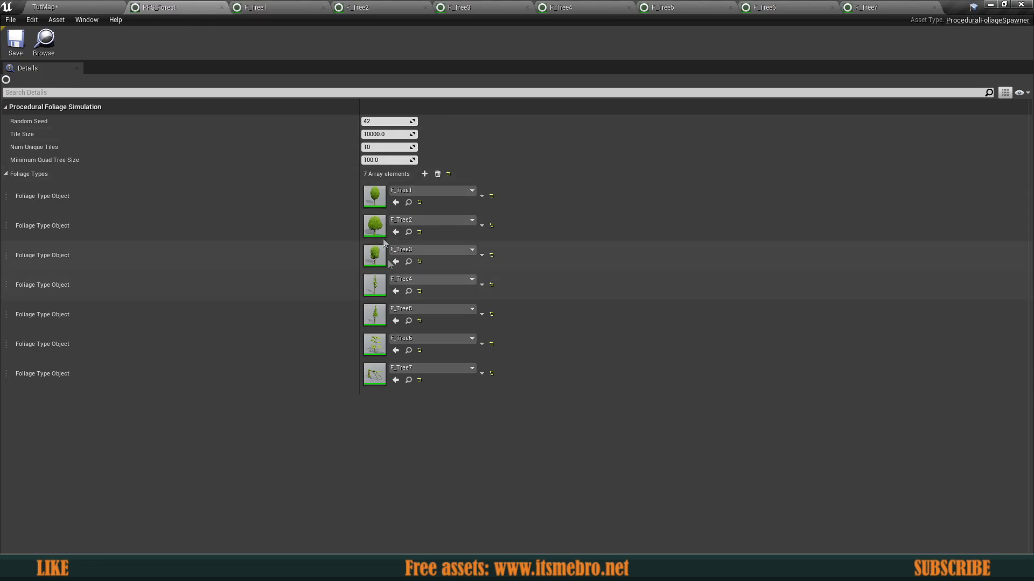
left_click(252, 8)
scroll(400, 274, "up", 10)
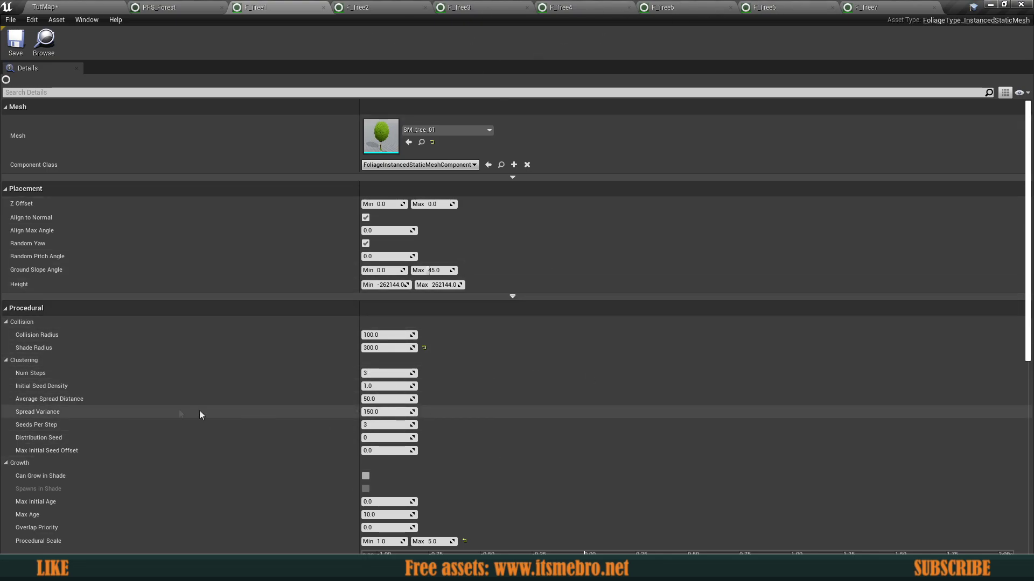
mouse_move(37, 388)
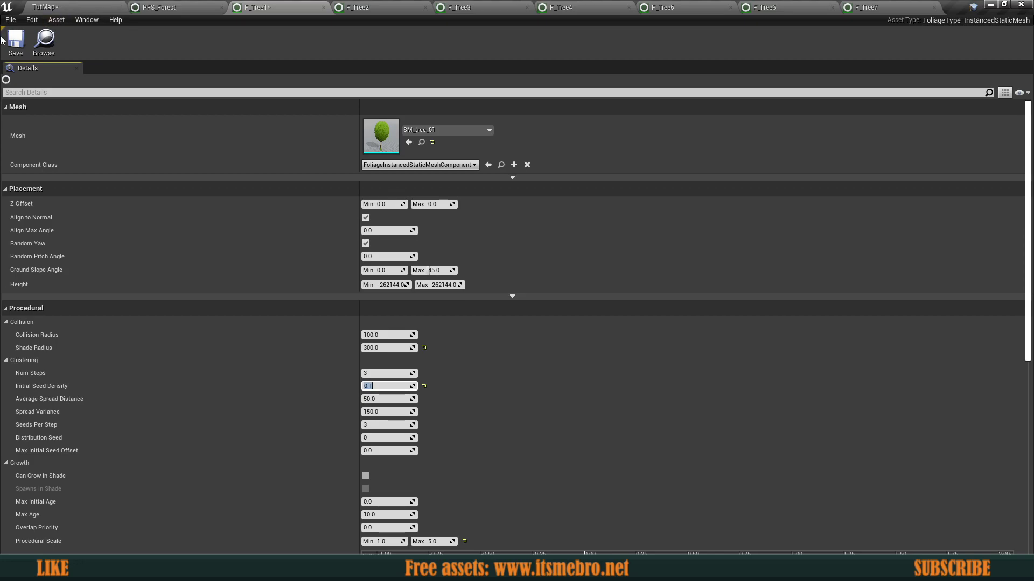
left_click(74, 5)
left_click(301, 6)
left_click(133, 5)
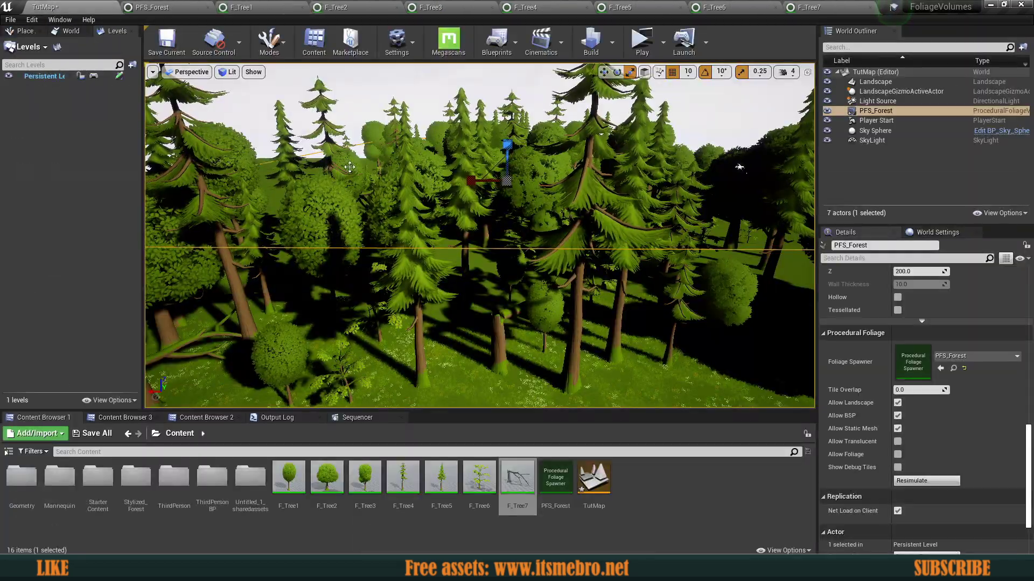
Resimulate the PFS_Forest volume and look over the forest with the reduced F_Tree1 density.
left_click(926, 481)
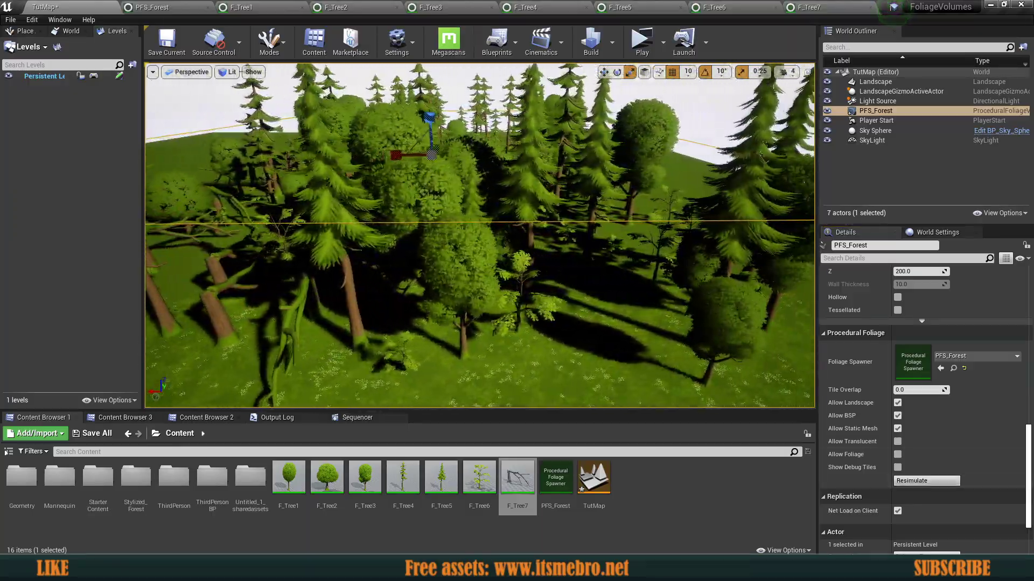
key("d")
right_click_drag(479, 236, 264, 237)
right_click_drag(447, 250, 430, 258)
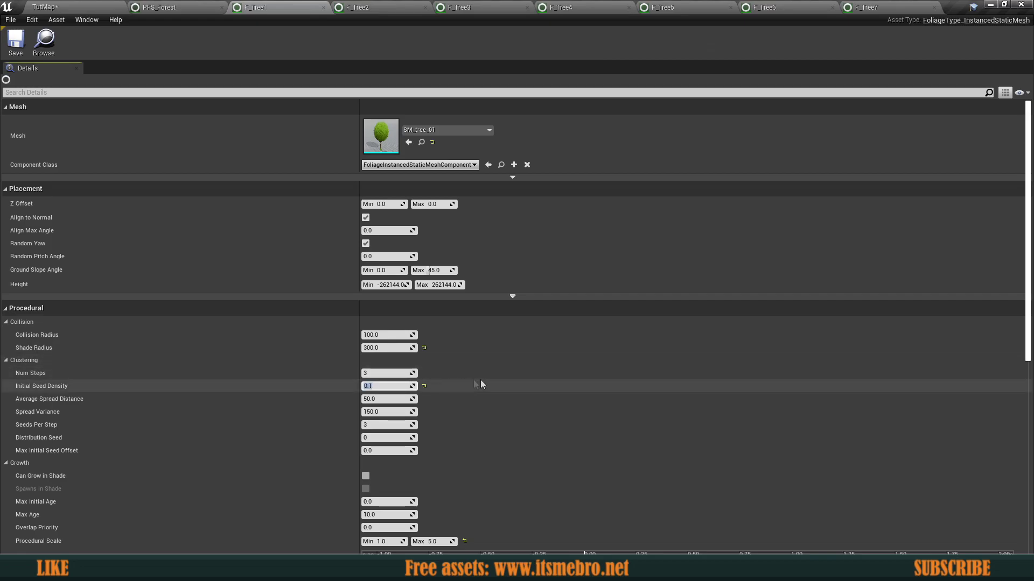
Set the Initial Seed Density of F_Tree1 to 10, save it, and inspect the resimulated forest.
type("10")
key("Return")
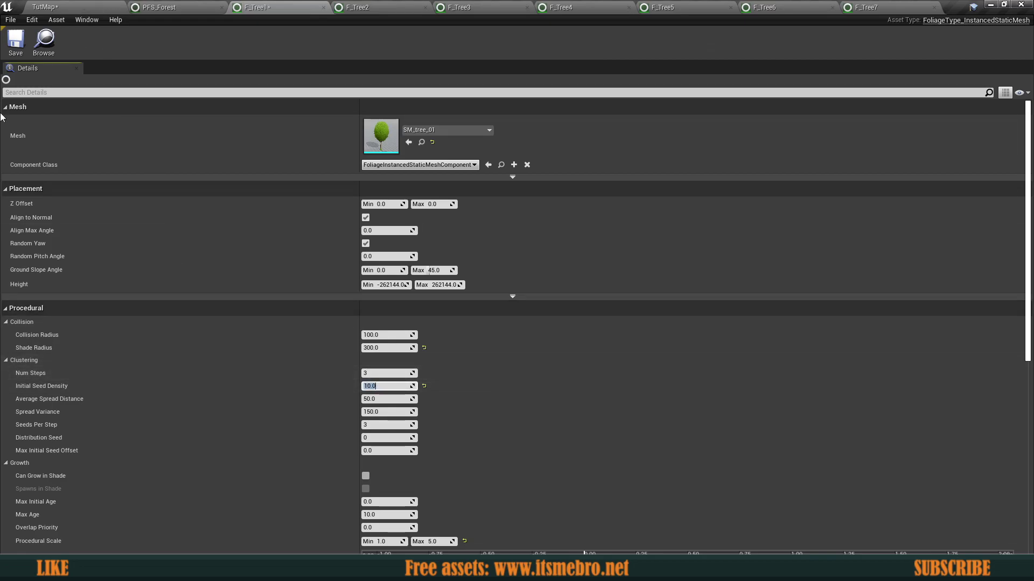
left_click(18, 52)
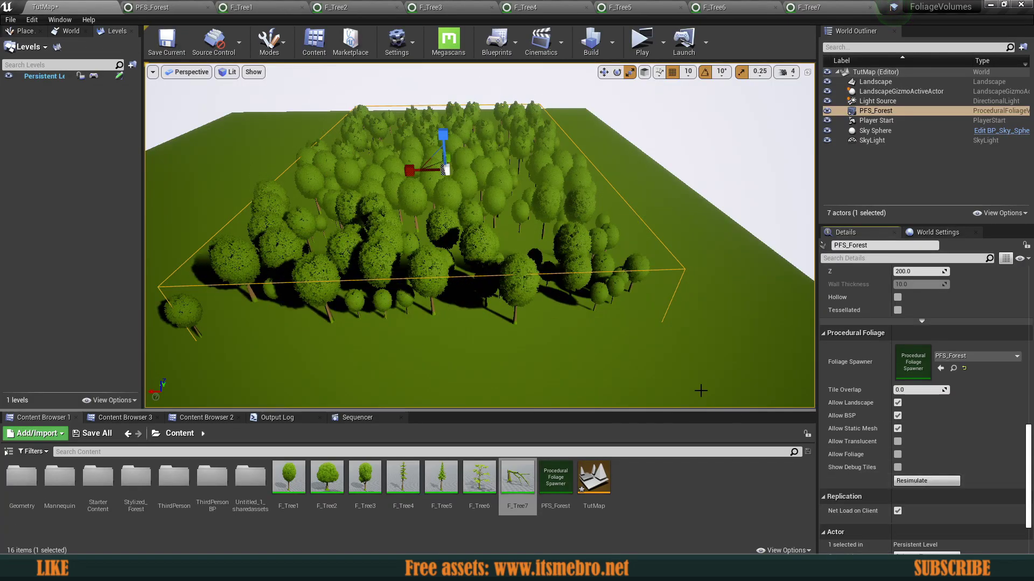
right_click_drag(479, 235, 355, 208)
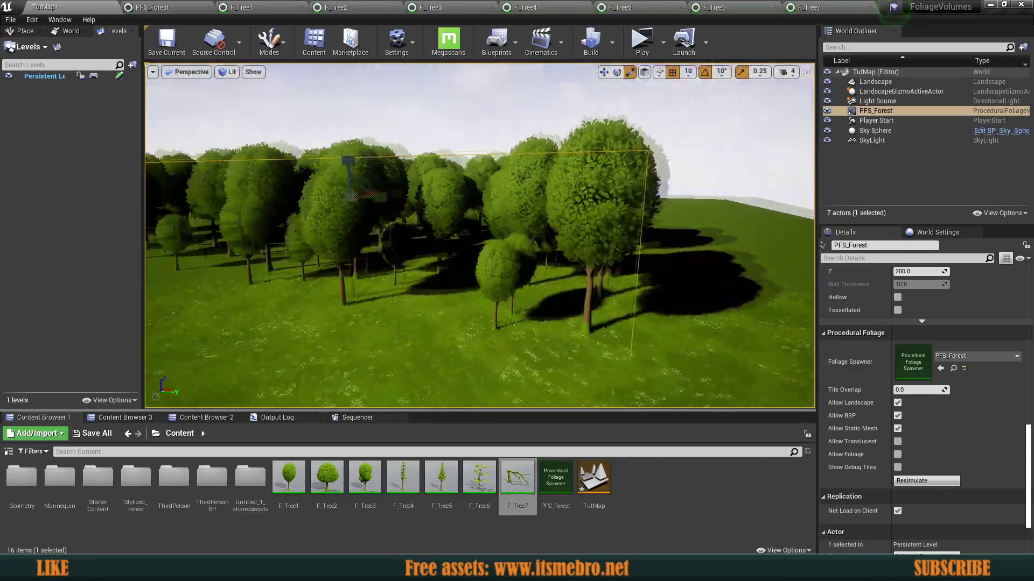
right_click_drag(479, 236, 418, 240)
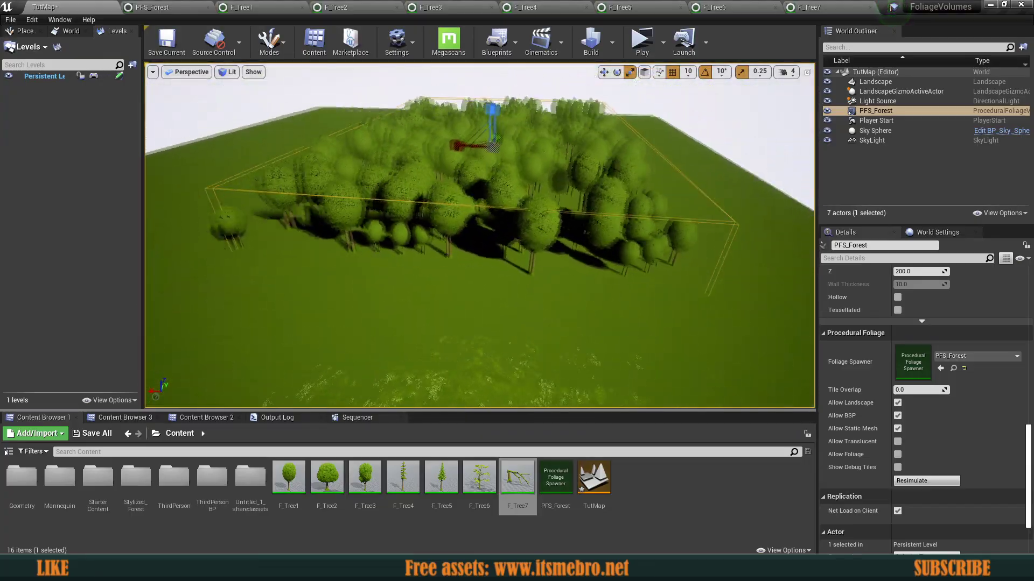
Set the Initial Seed Density of F_Tree1 to 1 and look over the forest in the level.
left_click(238, 6)
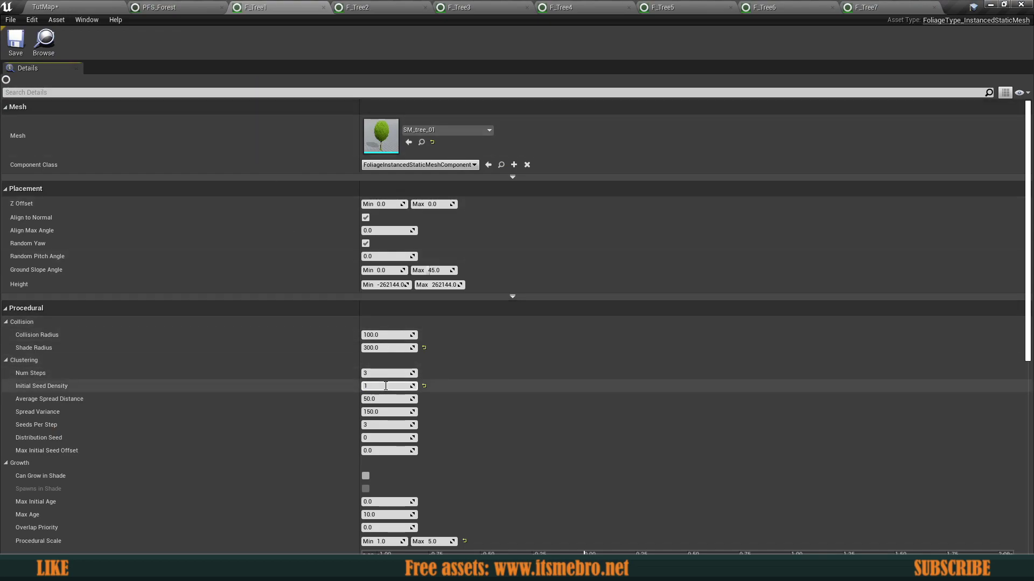
left_click(70, 5)
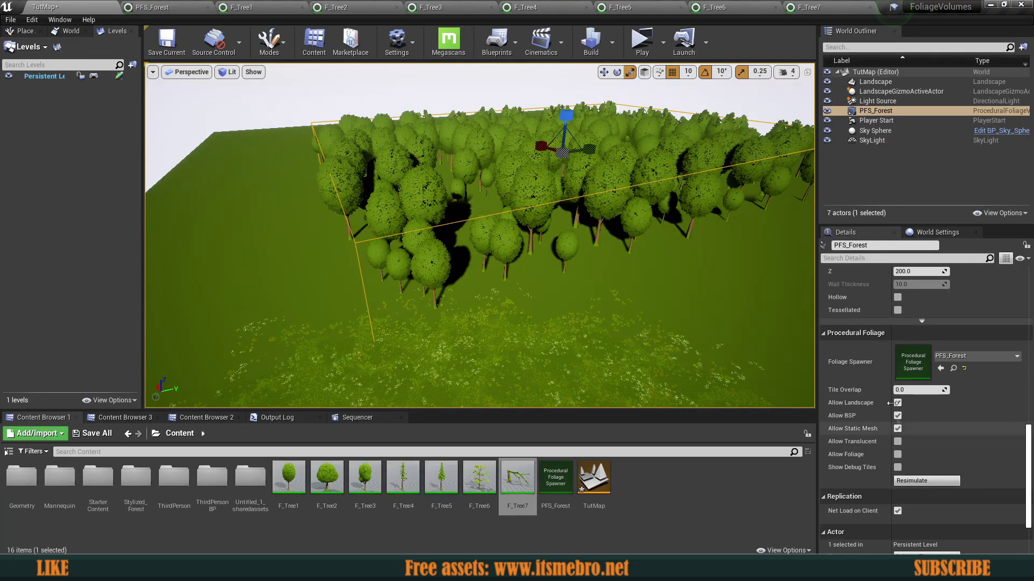
mouse_move(582, 348)
right_mouse_down()
mouse_move(657, 350)
mouse_move(582, 348)
right_mouse_up()
Review the PFS_Forest spawner's foliage types, then duplicate F_Tree7 as a new foliage type named F_Rock.
left_click(174, 4)
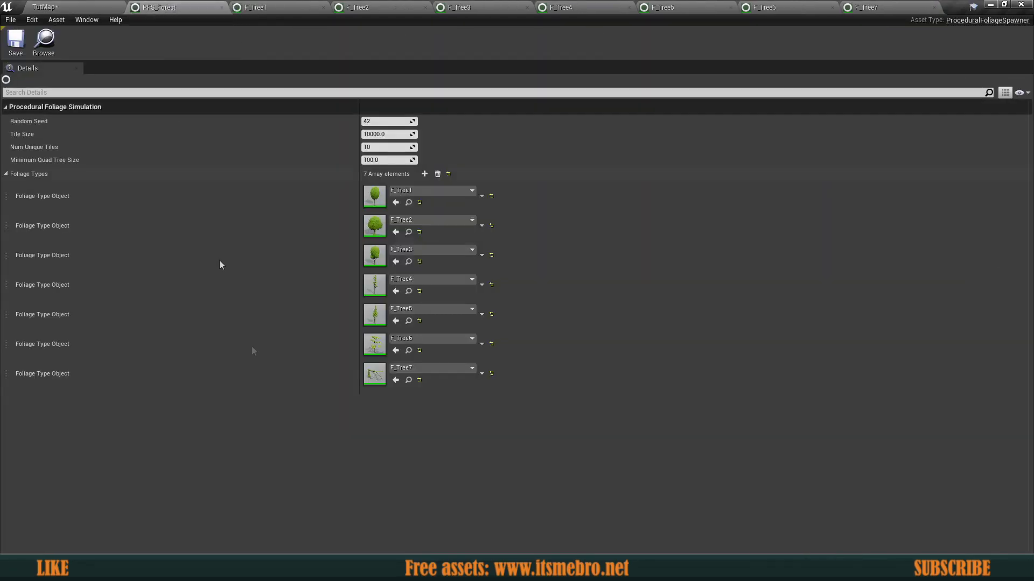
left_click(98, 5)
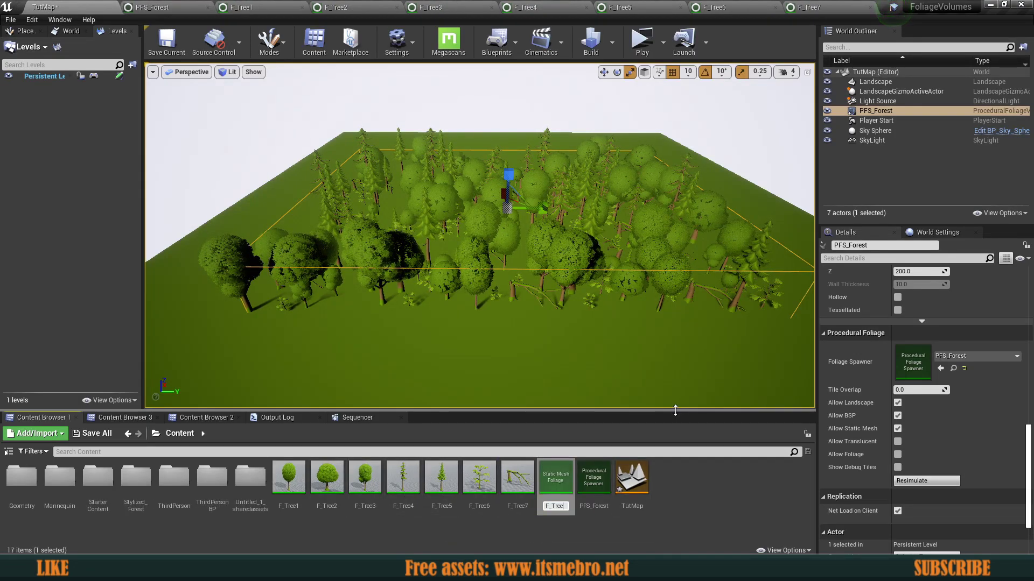
key("Return")
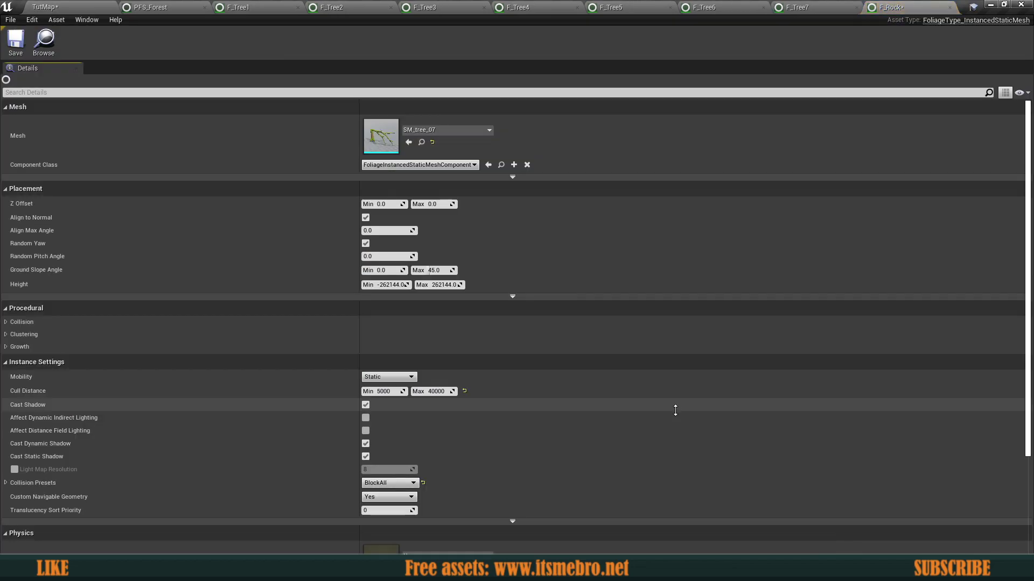
left_click(39, 5)
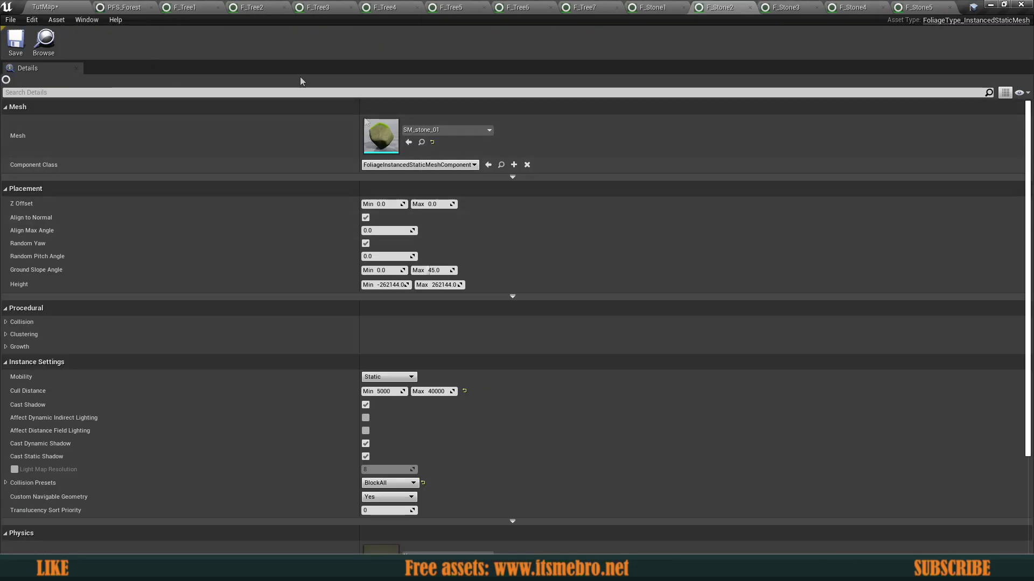
Add five empty elements to the Foliage Types array of the PFS_Forest spawner.
left_click(124, 7)
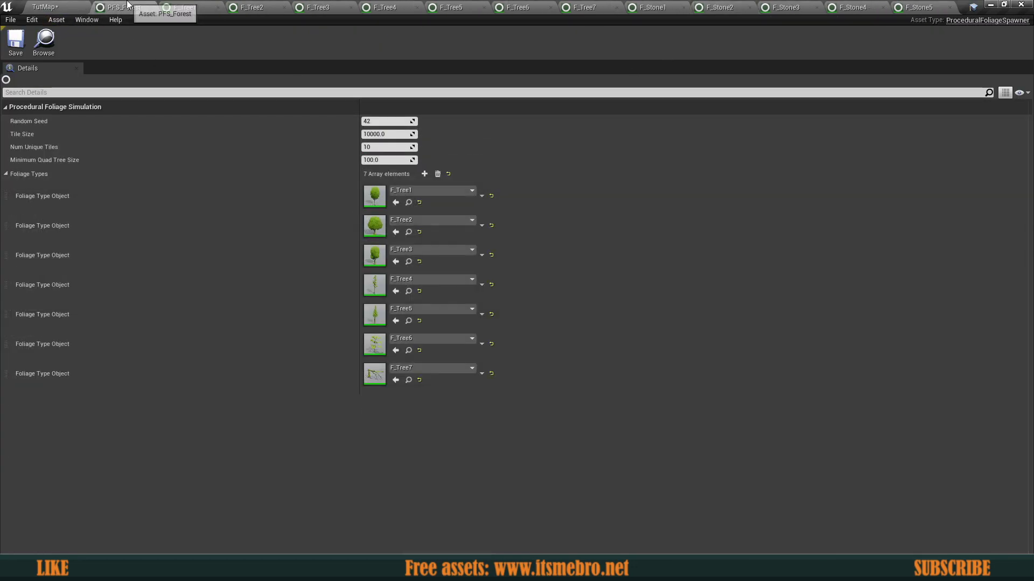
left_click(424, 174)
left_click(424, 174)
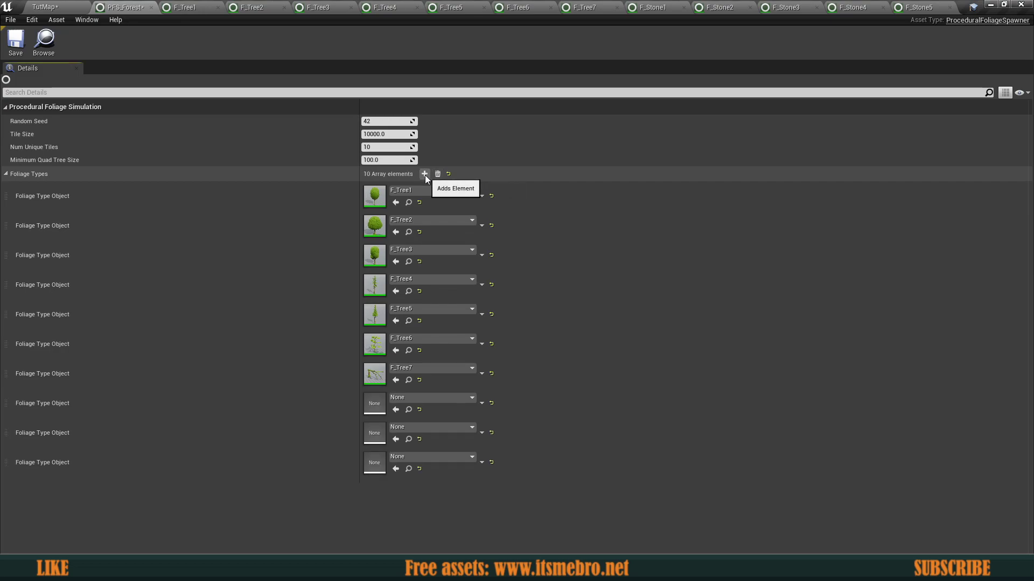
left_click(424, 174)
left_click(424, 174)
Assign F_Stone1, F_Stone2, F_Stone3, F_Stone4 and F_Stone5 to the five empty foliage type entries in order.
left_click(412, 399)
type("st")
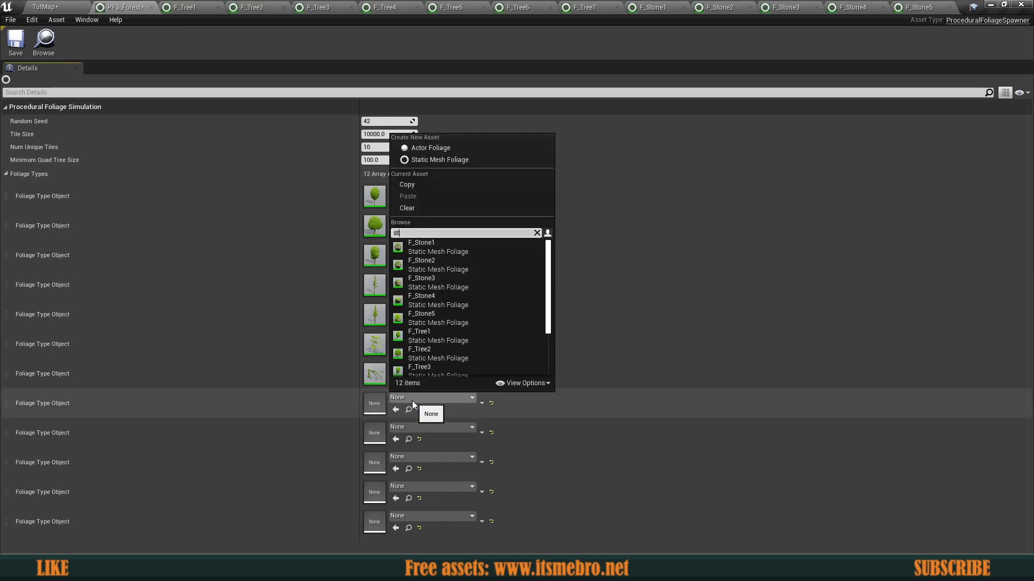
left_click(432, 253)
left_click(430, 427)
left_click(431, 296)
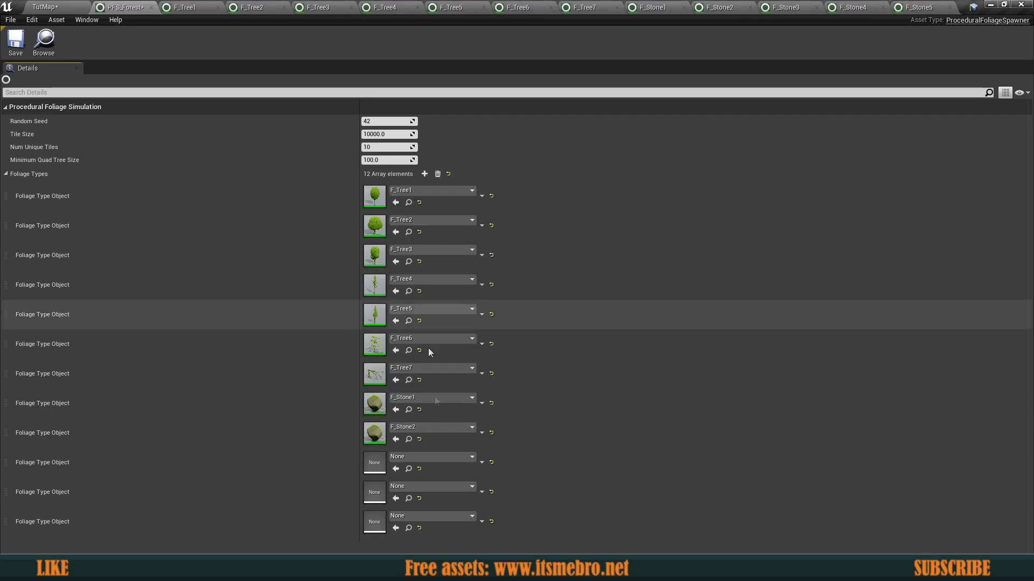
left_click(432, 457)
left_click(431, 342)
left_click(434, 486)
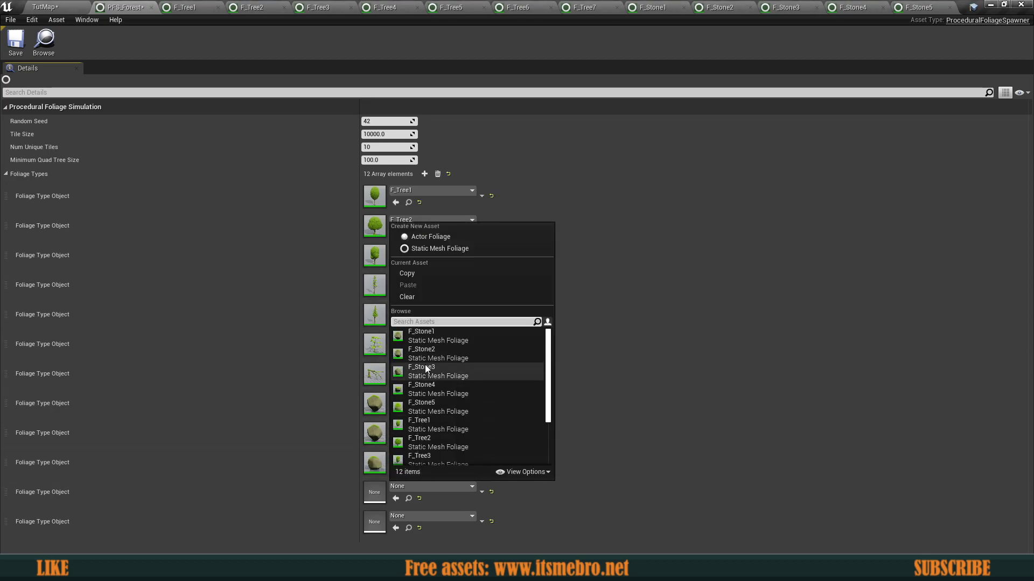
left_click(438, 385)
left_click(415, 514)
left_click(433, 431)
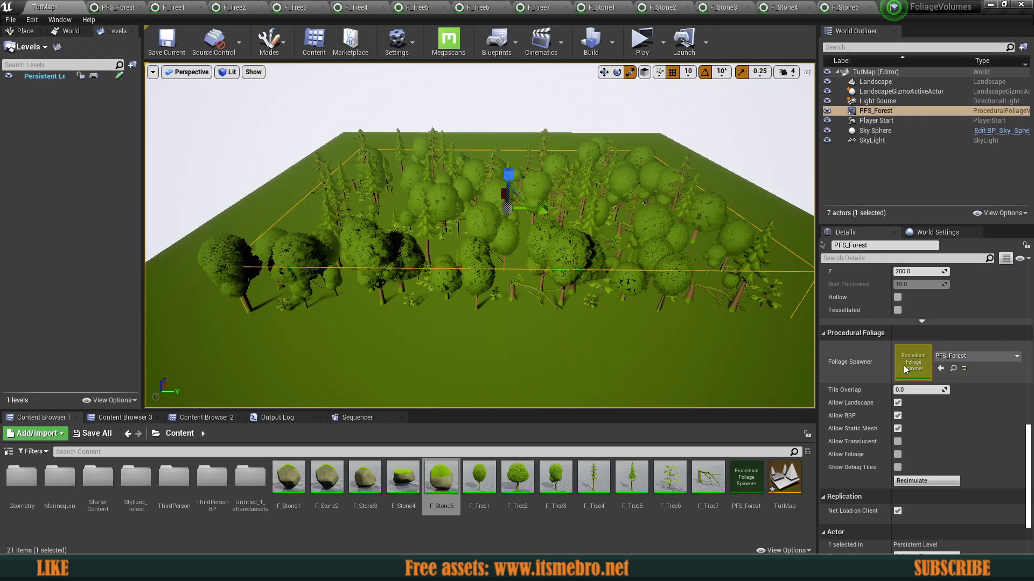
Resimulate the PFS_Forest volume with the stone types included and inspect the stones among the trees.
left_click(910, 489)
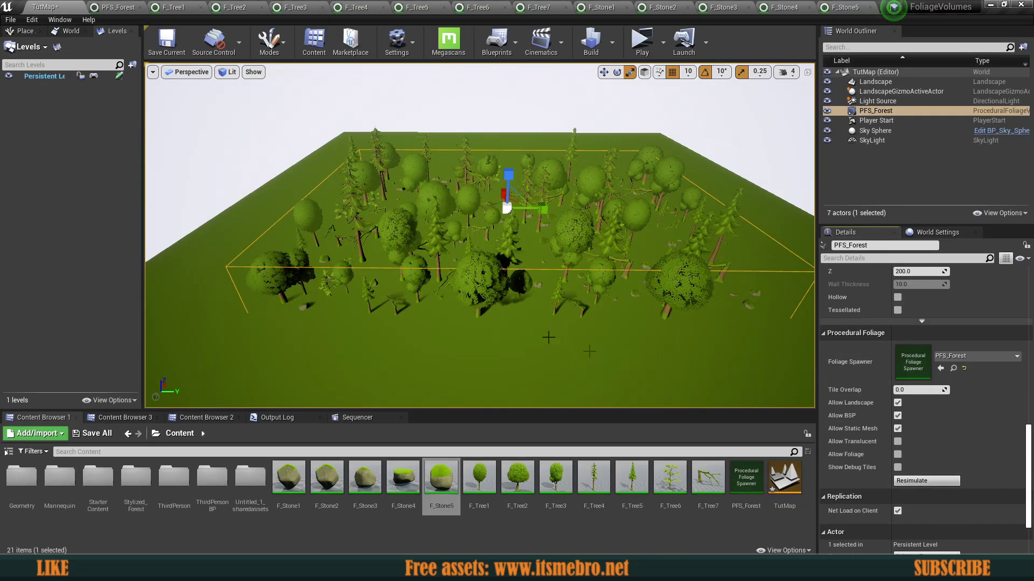
key("w")
right_click_drag(587, 345, 474, 302)
key("d")
right_click_drag(462, 246, 436, 220)
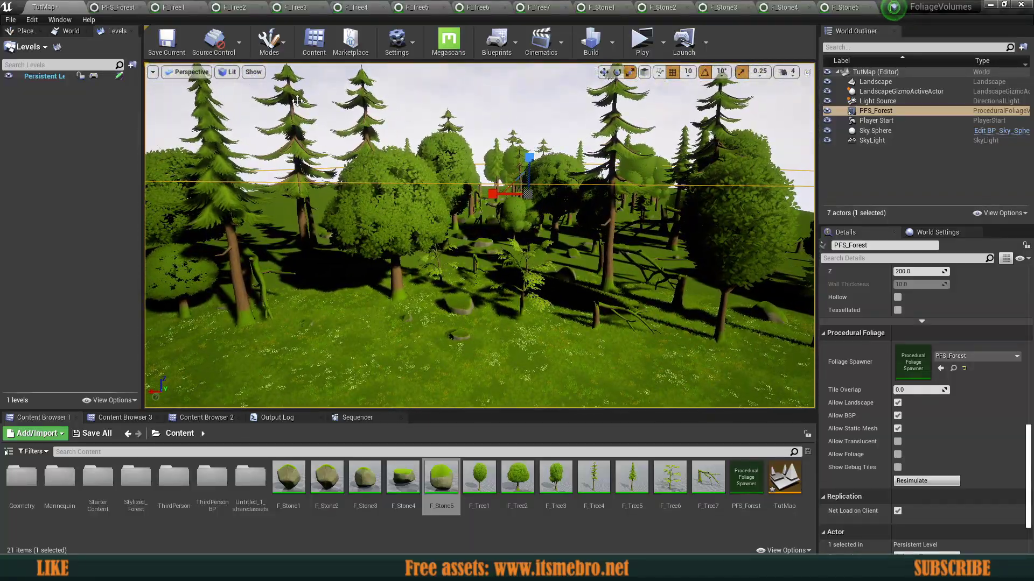
Reset the Shade Radius of F_Stone1 to its default of 100 and save the asset.
left_click(168, 6)
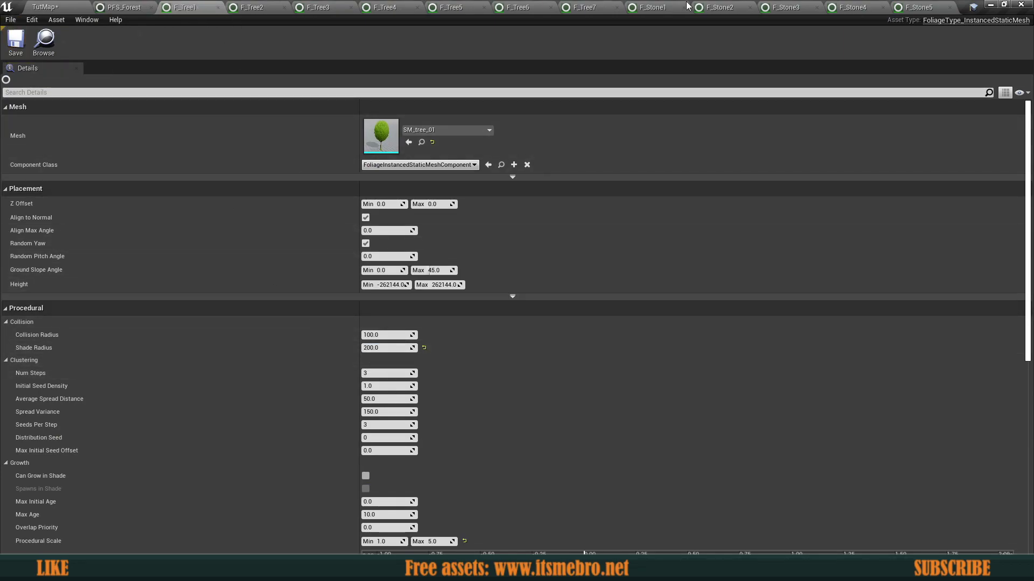
left_click(654, 7)
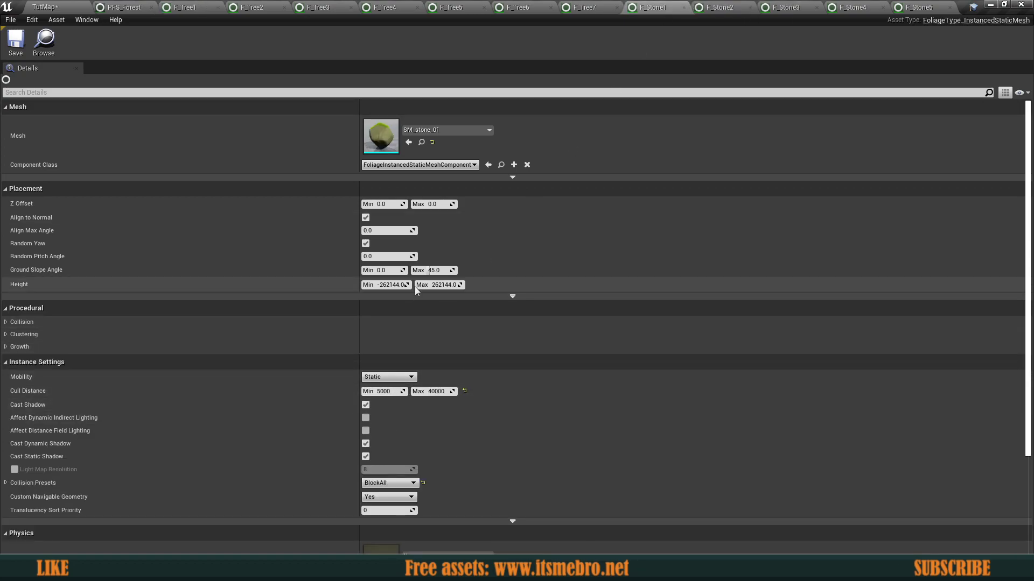
scroll(396, 421, "down", 1)
left_click(5, 305)
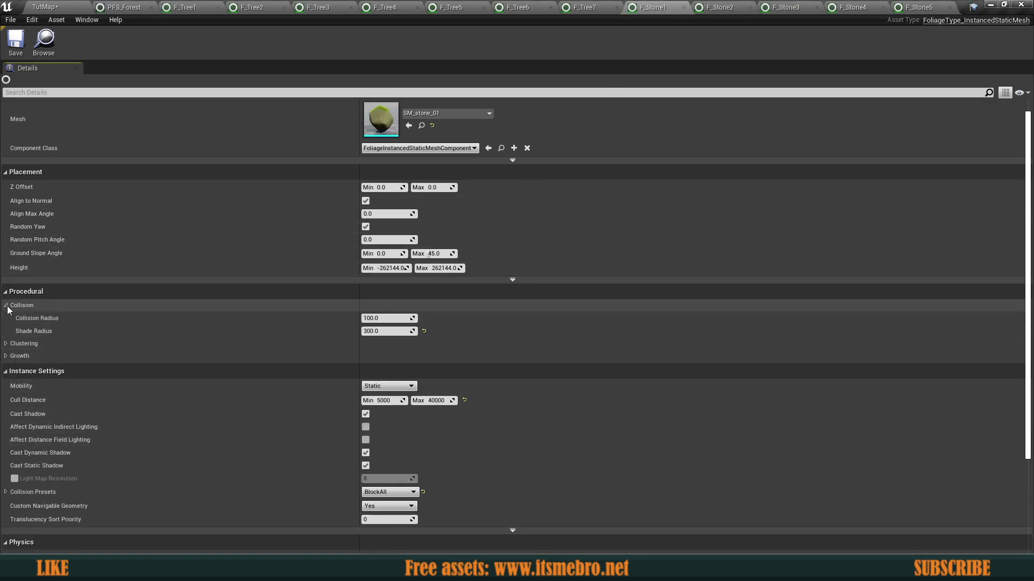
left_click(423, 330)
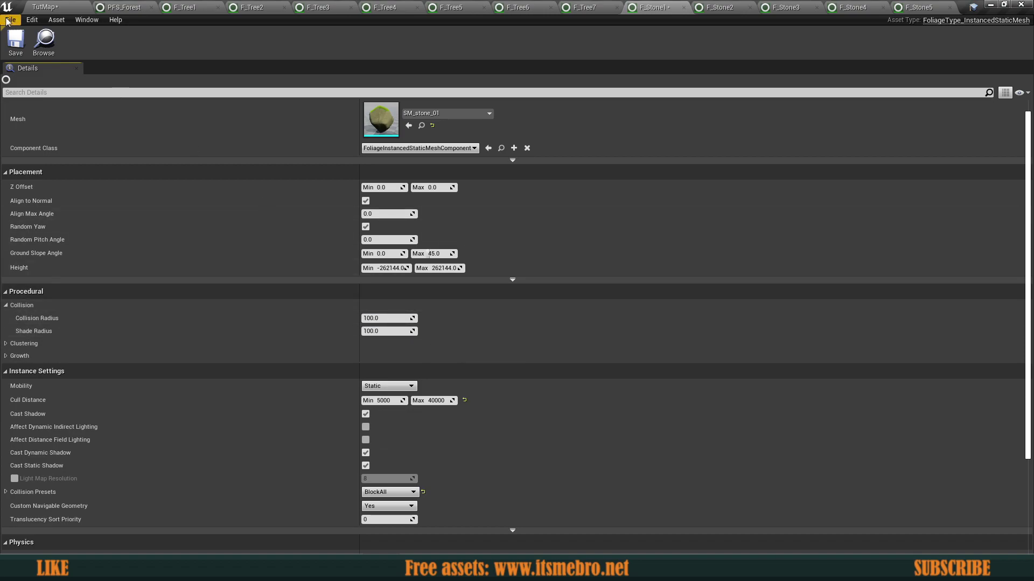
Reset the Shade Radius of F_Stone2 and F_Stone3 to the default of 100 and save both assets.
left_click(747, 4)
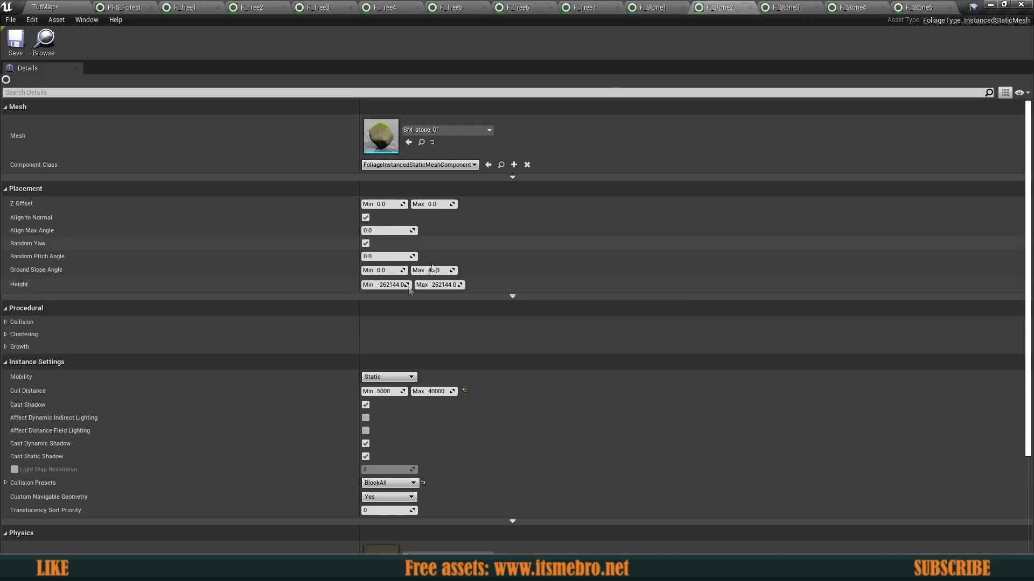
left_click(5, 322)
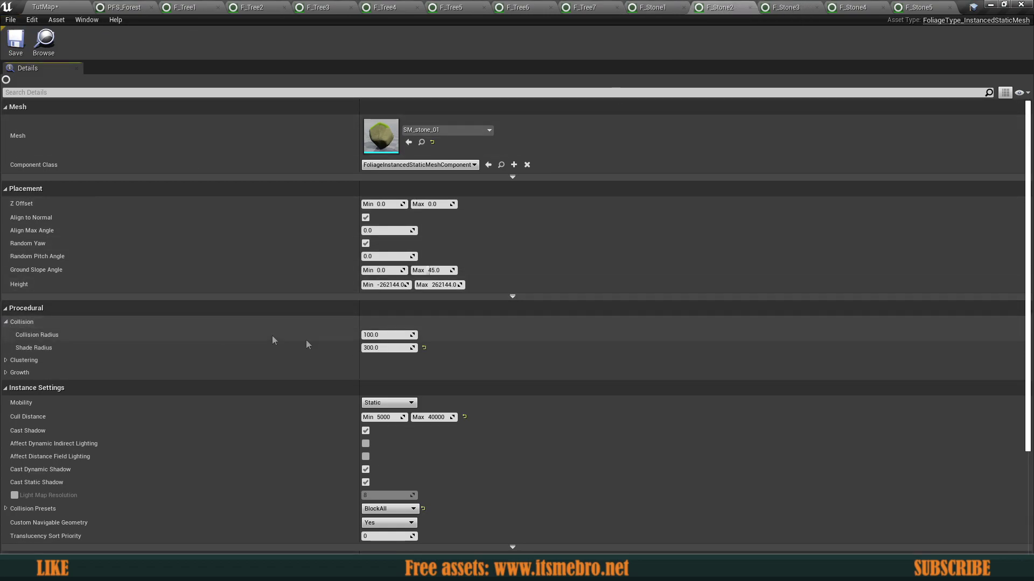
left_click(424, 348)
left_click(767, 5)
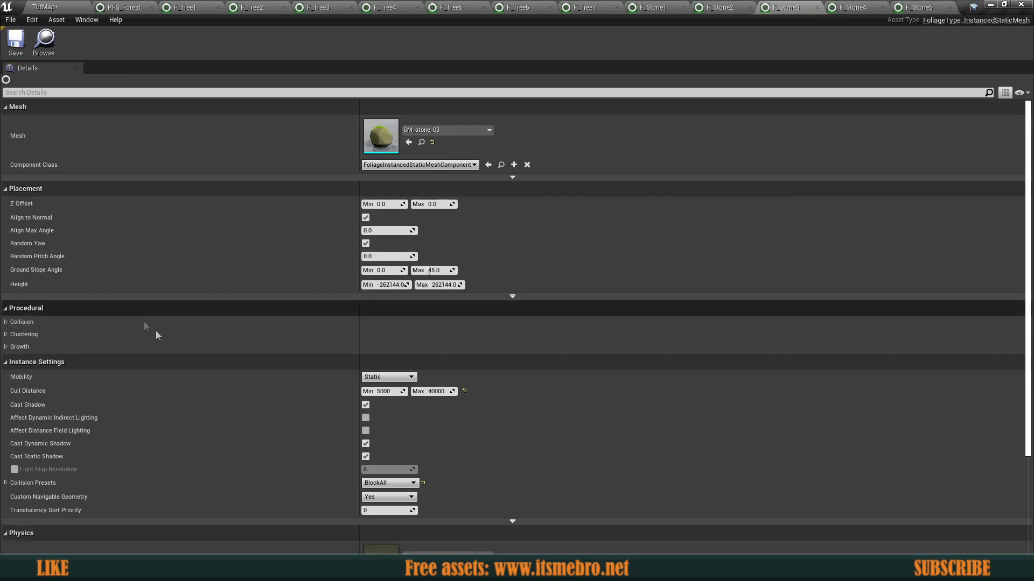
left_click(5, 322)
left_click(424, 348)
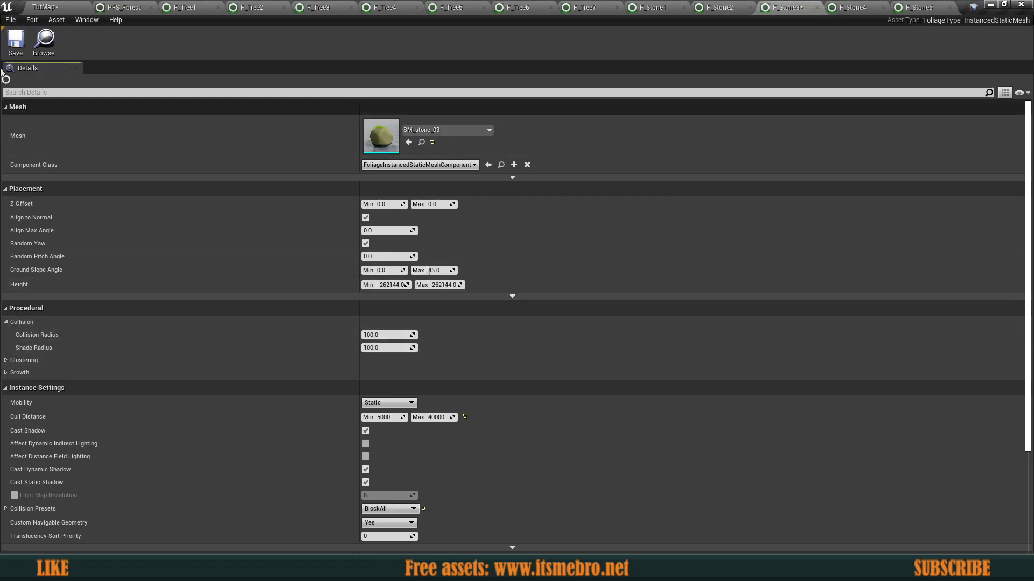
left_click(15, 40)
Reset the Shade Radius of F_Stone4 and F_Stone5 to the default of 100 and save both assets.
left_click(852, 7)
left_click(6, 322)
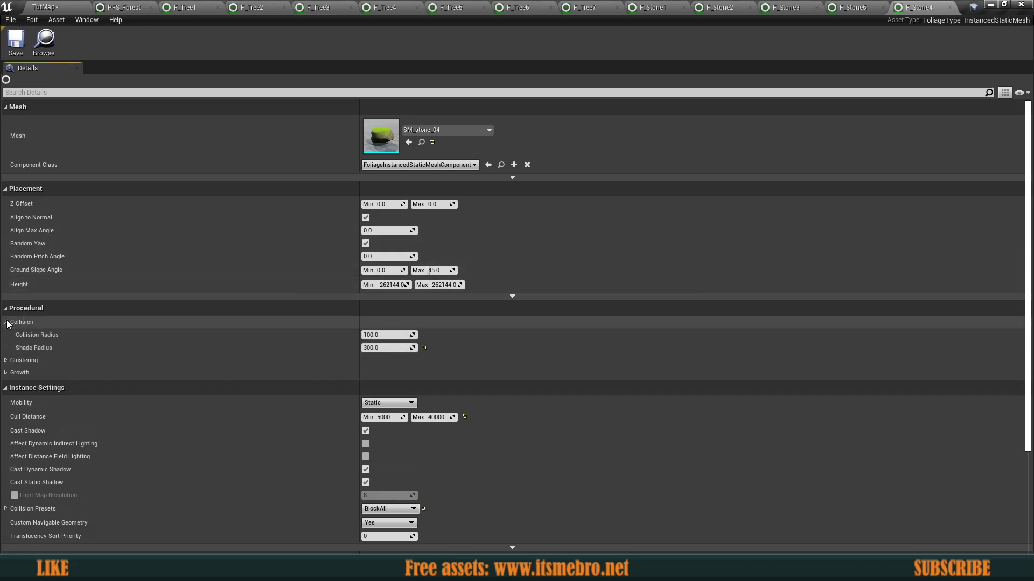
left_click(425, 348)
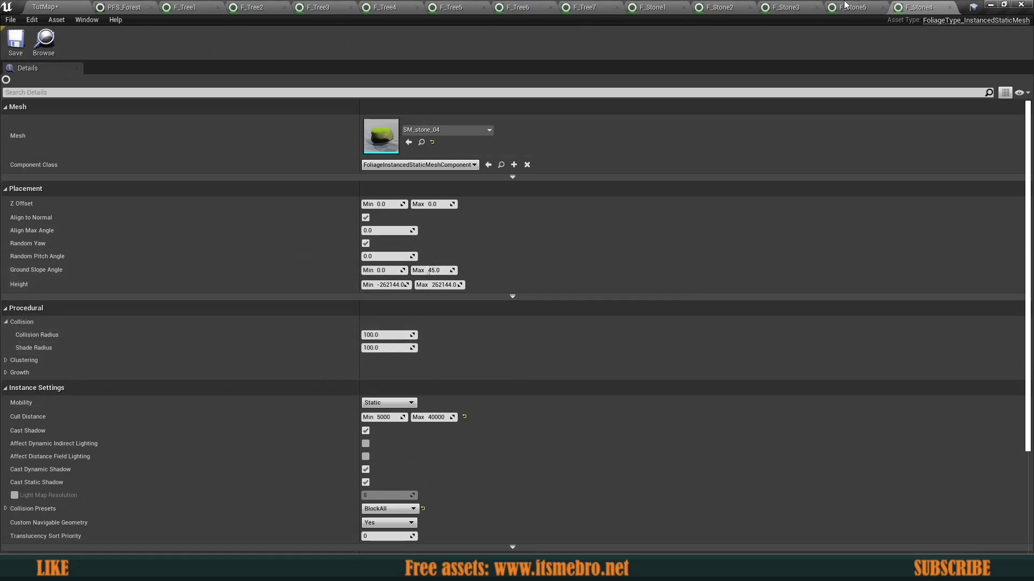
left_click(844, 5)
left_click(5, 322)
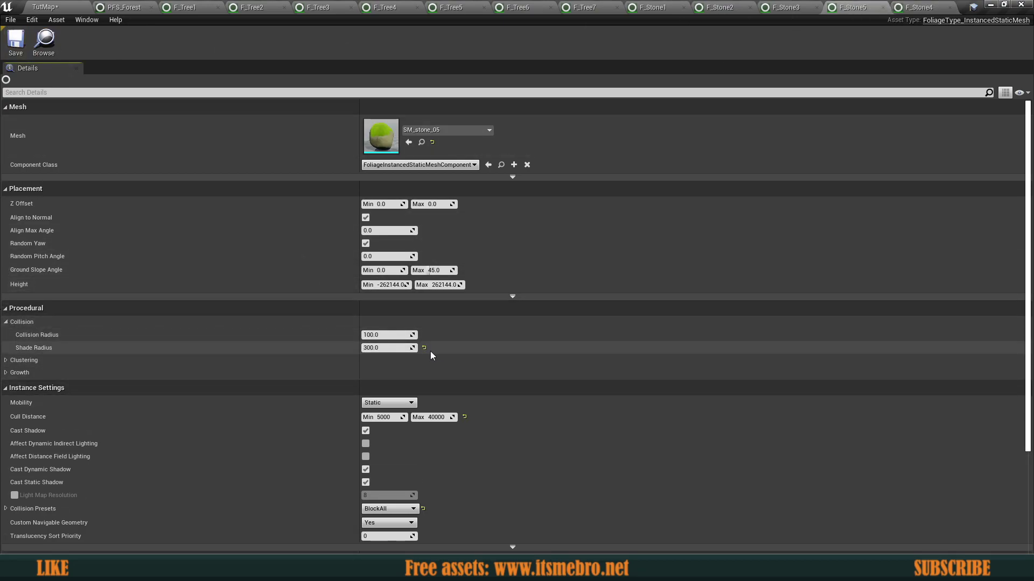
left_click(18, 53)
Resimulate the PFS_Forest volume with the reduced stone shade radius and inspect the stone clusters up close.
left_click(58, 9)
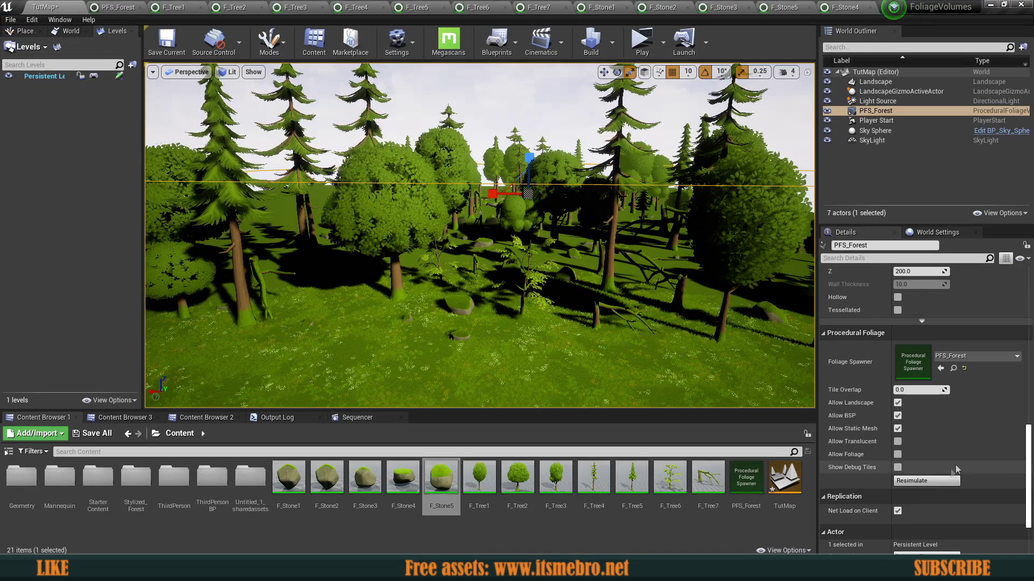
left_click(927, 484)
key("w")
right_click_drag(639, 358, 694, 356)
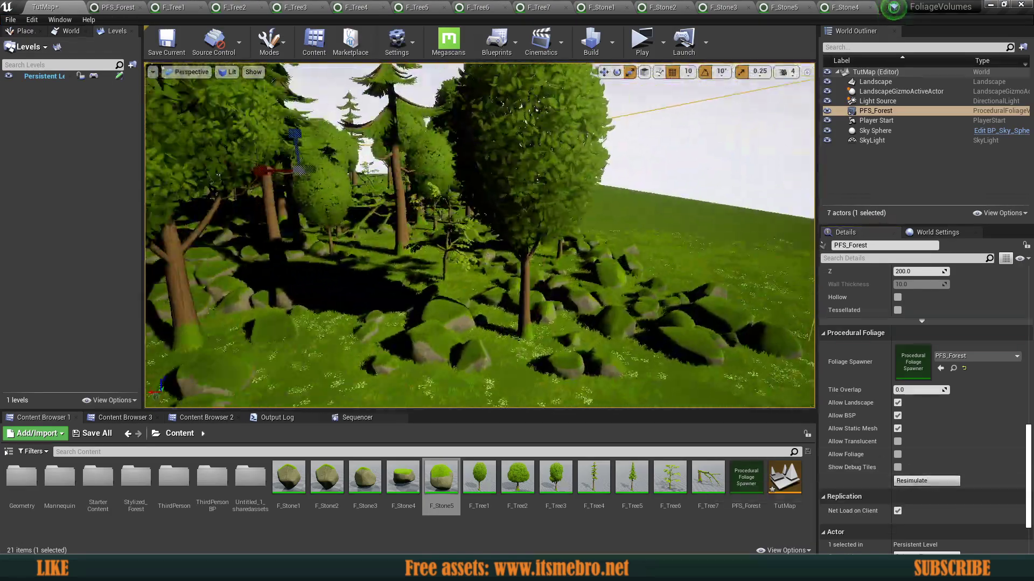
right_click_drag(538, 226, 516, 227)
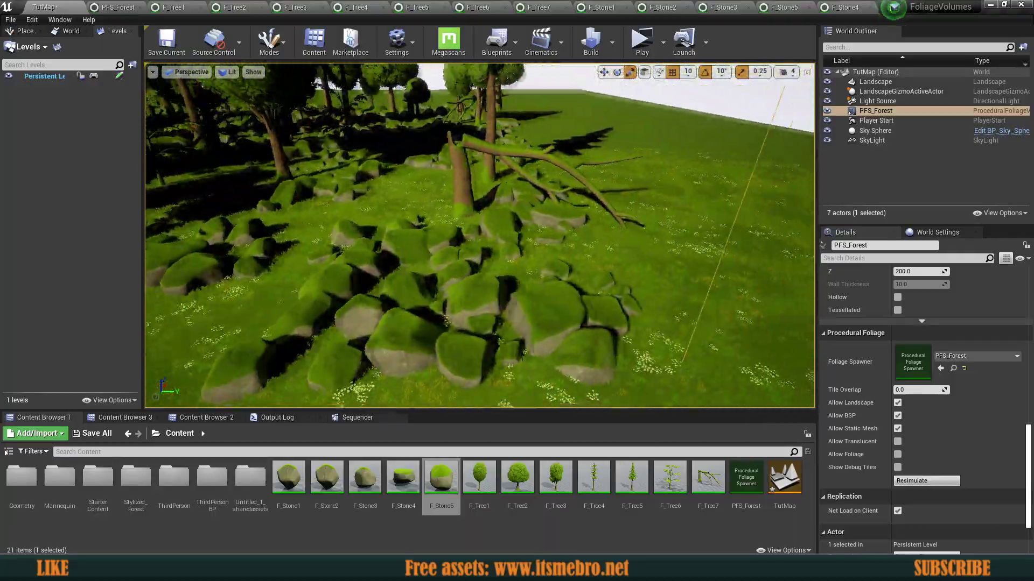
right_click_drag(517, 227, 485, 228)
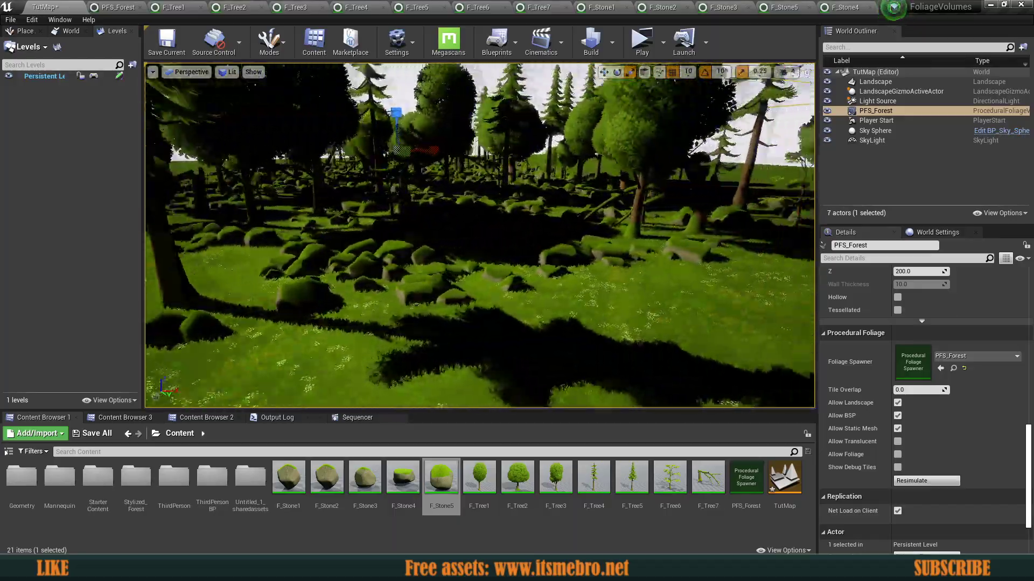
Scale and reposition the PFS_Forest volume so that its box encloses the entire landscape.
right_click_drag(479, 236, 668, 307)
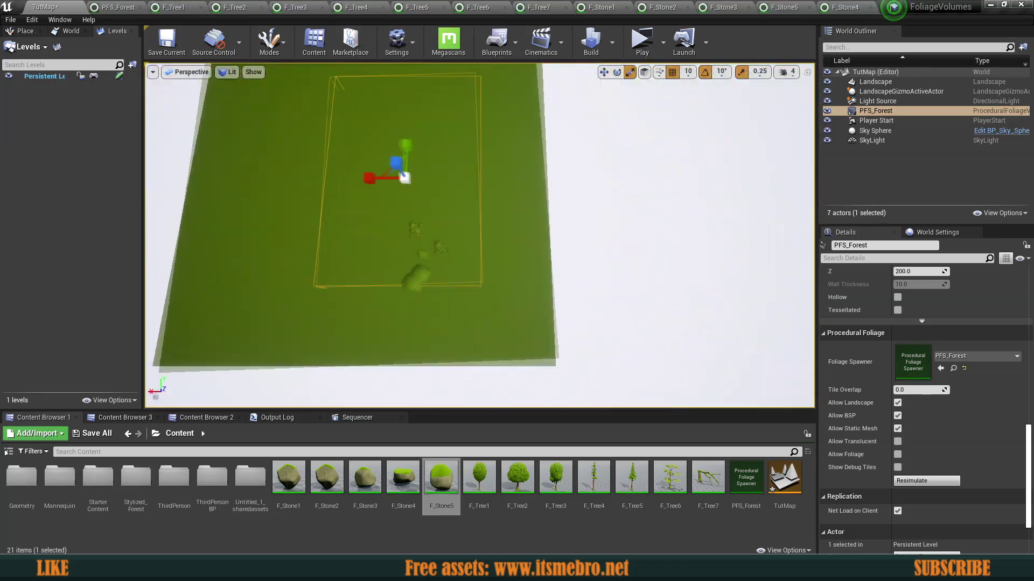
right_click_drag(451, 217, 451, 217)
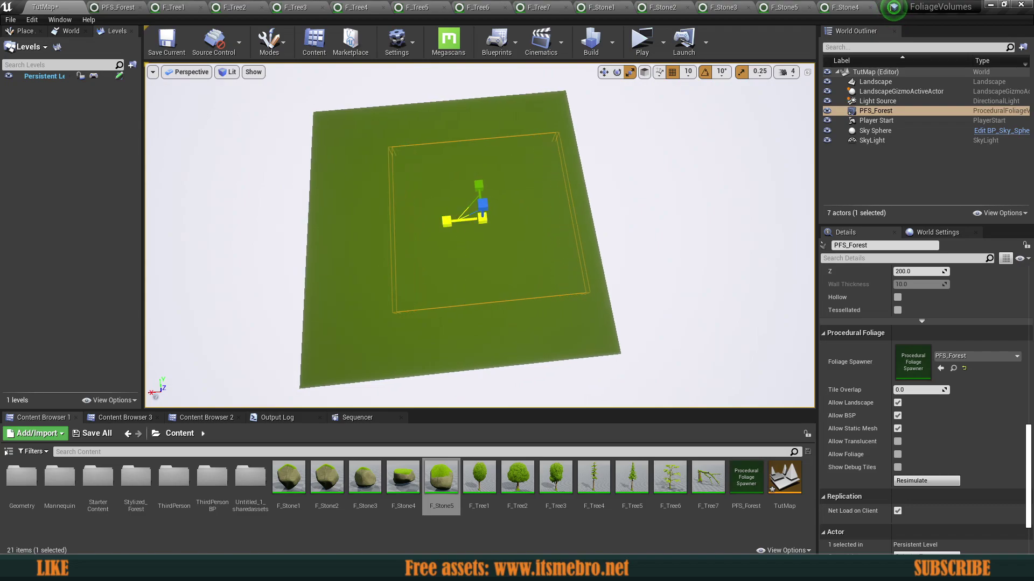
left_click_drag(445, 216, 376, 215)
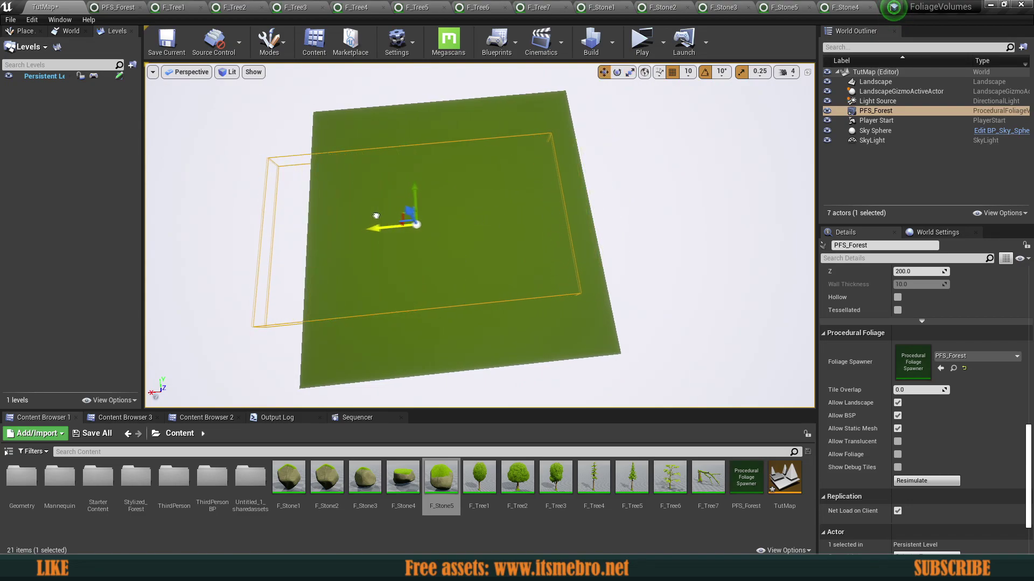
right_click_drag(487, 233, 487, 236)
key("a")
key("r")
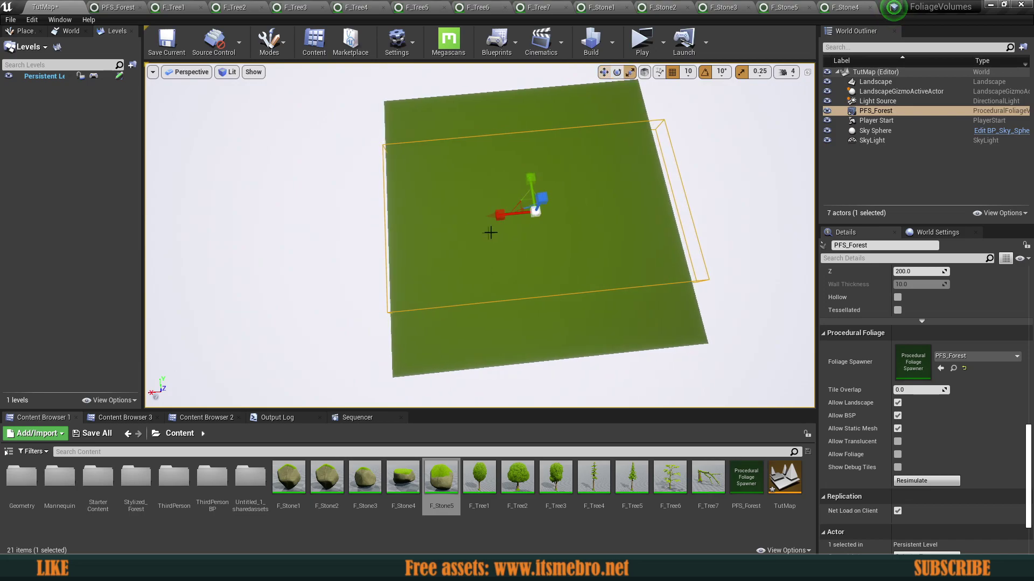
left_click(494, 217)
left_click(686, 204)
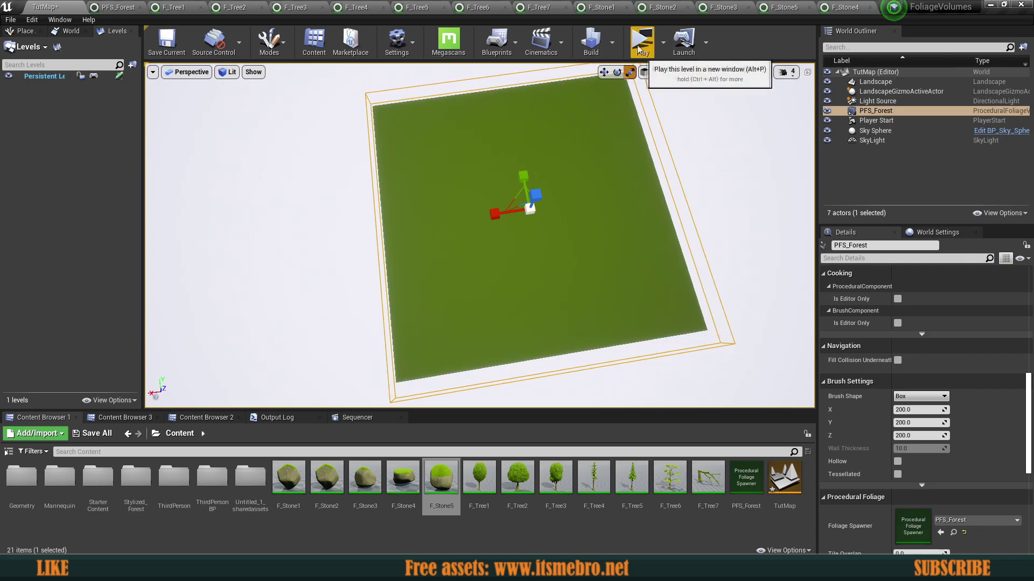
Resimulate the enlarged PFS_Forest volume and inspect the foliage at the landscape's edge.
right_click_drag(544, 275, 549, 257)
key("w")
right_click_drag(689, 341, 610, 312)
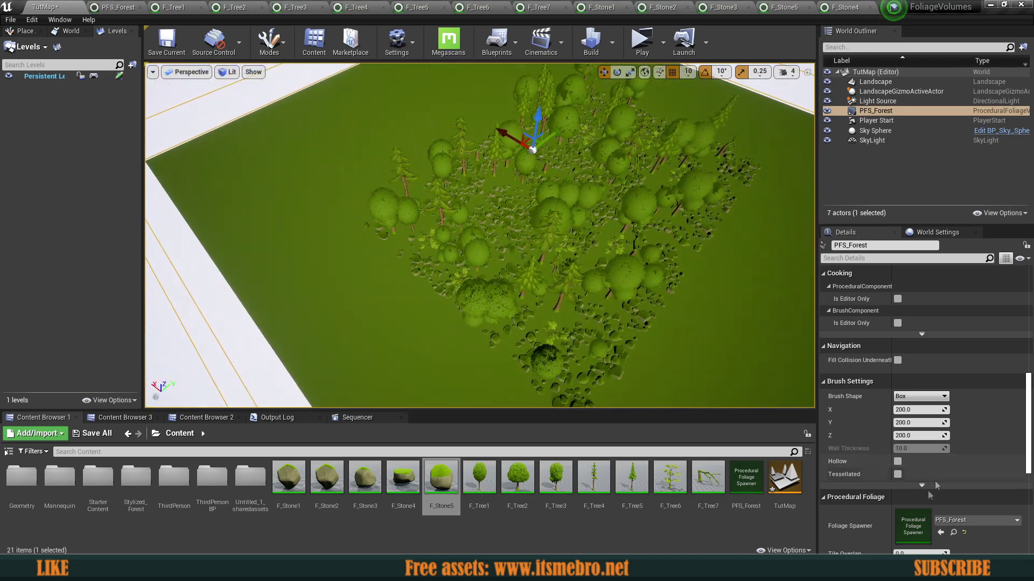
scroll(918, 512, "down", 5)
scroll(918, 513, "down", 3)
left_click(909, 441)
right_click_drag(695, 323, 654, 283)
right_click_drag(496, 256, 458, 277)
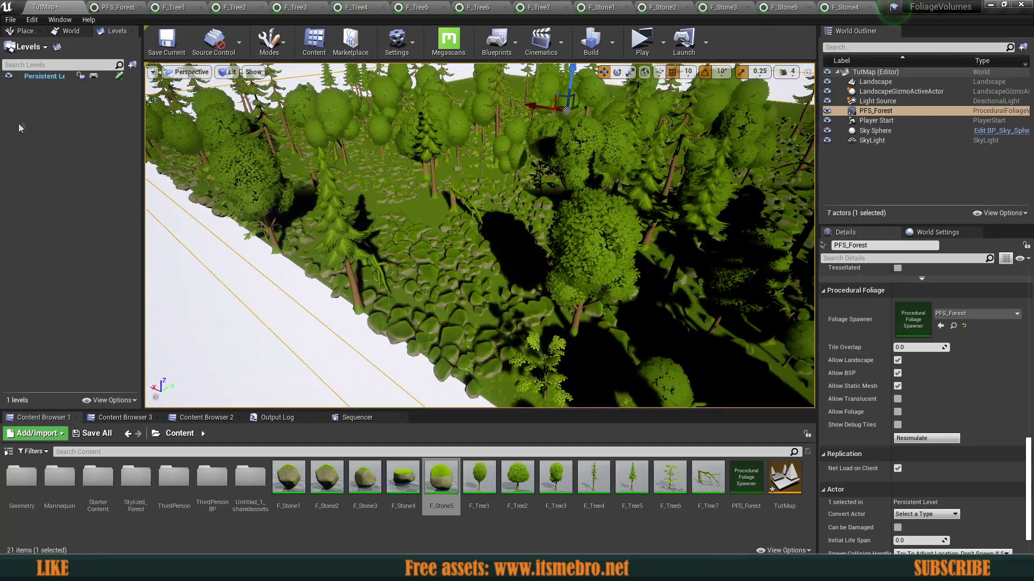
Find the Procedural Foliage Blocking Volume among the placeable volumes and place one in the forest.
left_click(31, 21)
left_click(48, 6)
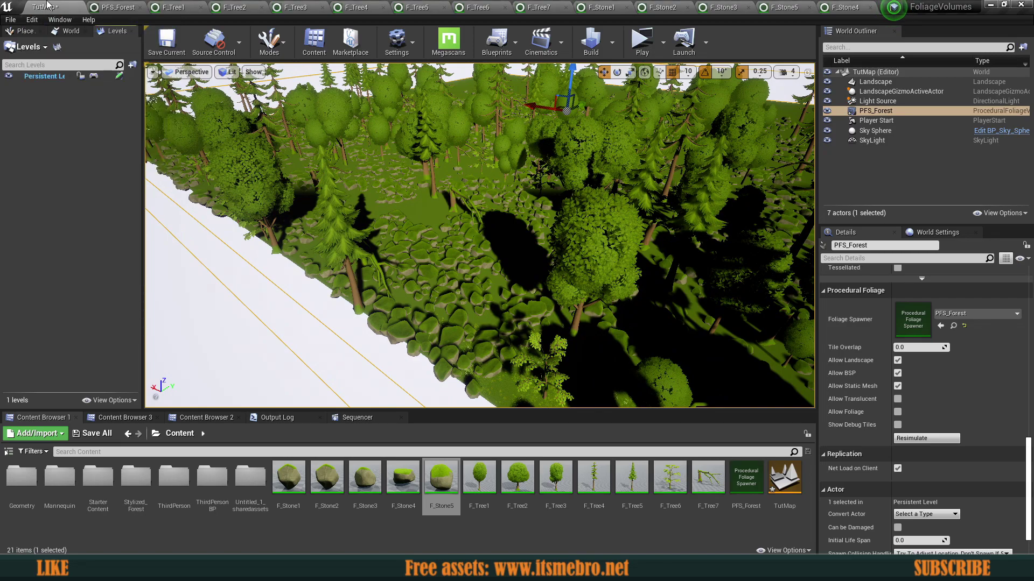
left_click(22, 32)
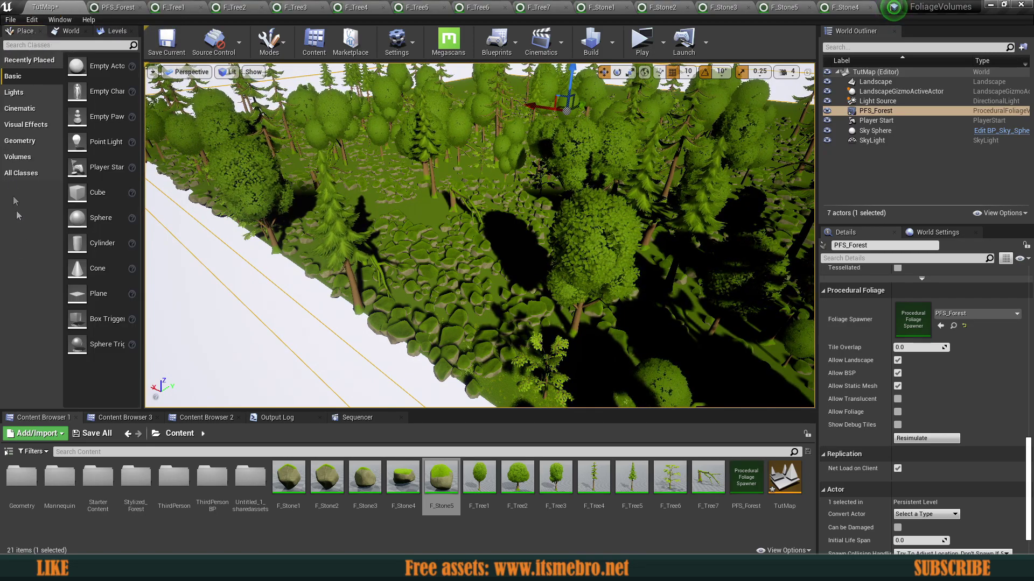
left_click(16, 157)
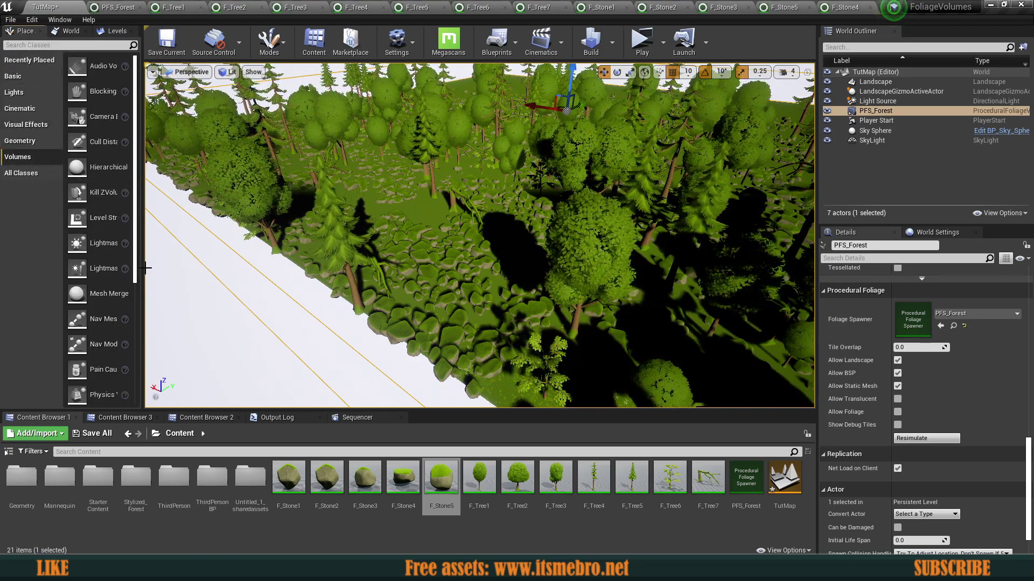
left_click_drag(144, 267, 245, 264)
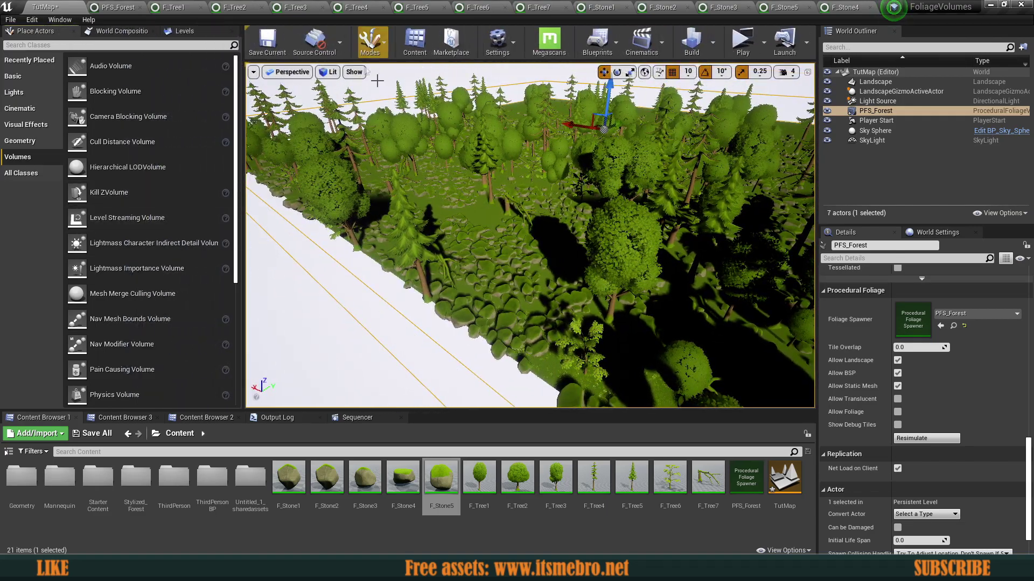
scroll(146, 223, "down", 3)
scroll(146, 223, "down", 2)
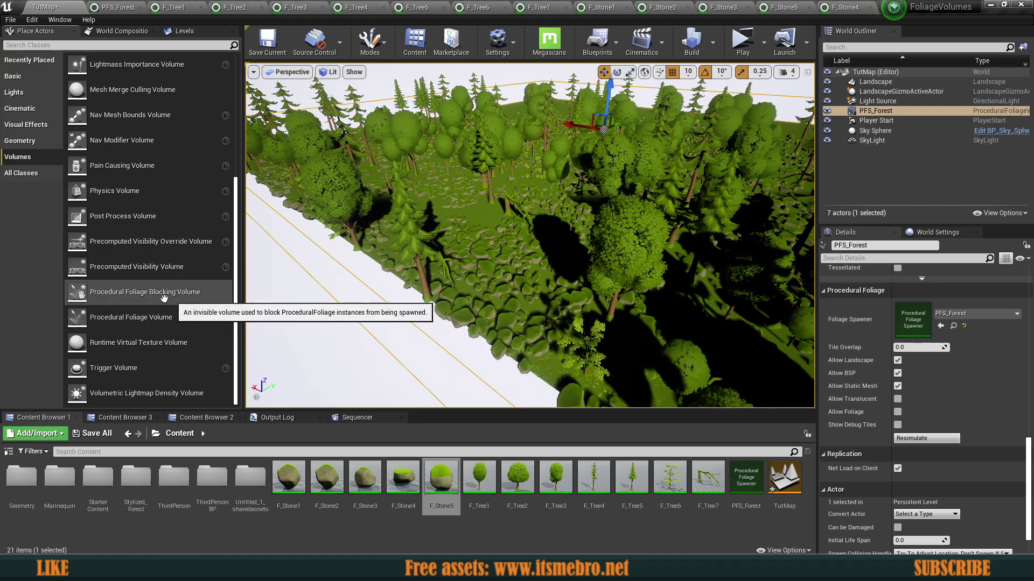
left_click_drag(164, 297, 484, 253)
Scale the blocking volume into a long, narrow, tall strip and position it across the forest's edge.
right_click_drag(485, 253, 497, 274)
key("w")
key("r")
key("s")
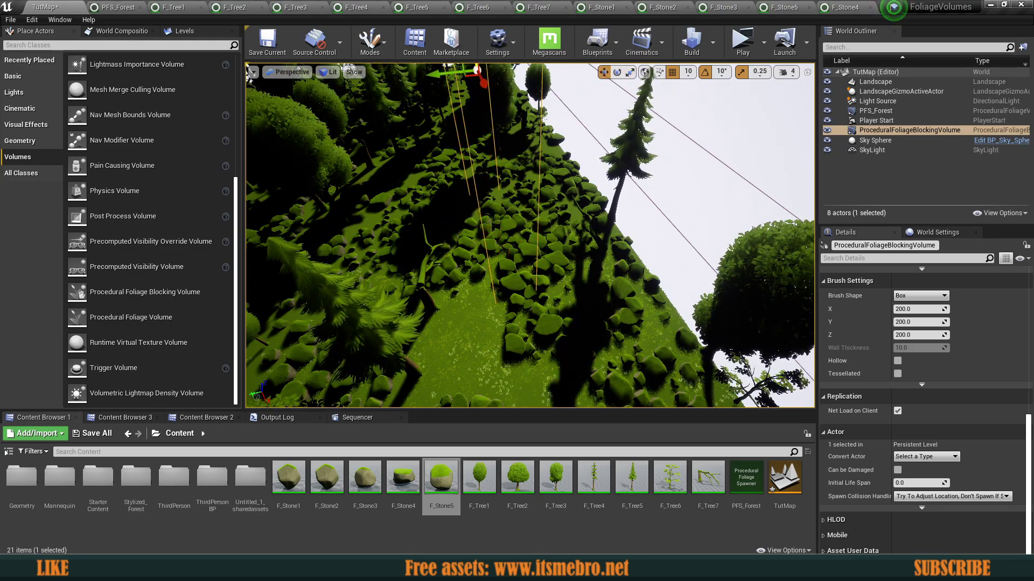
key("s")
right_click_drag(497, 253, 471, 288)
key("w")
key("e")
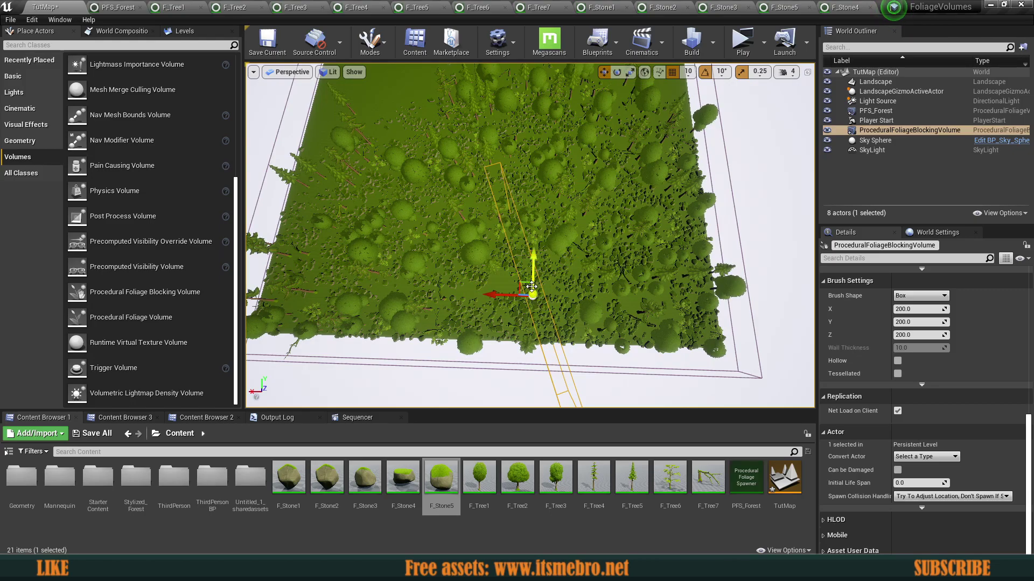
left_click_drag(582, 202, 588, 226)
Duplicate the blocking volume twice, angling and placing the copies end to end as a zigzag path through the forest.
right_click_drag(592, 226, 627, 222)
key("s")
left_click_drag(634, 244, 500, 254, "alt")
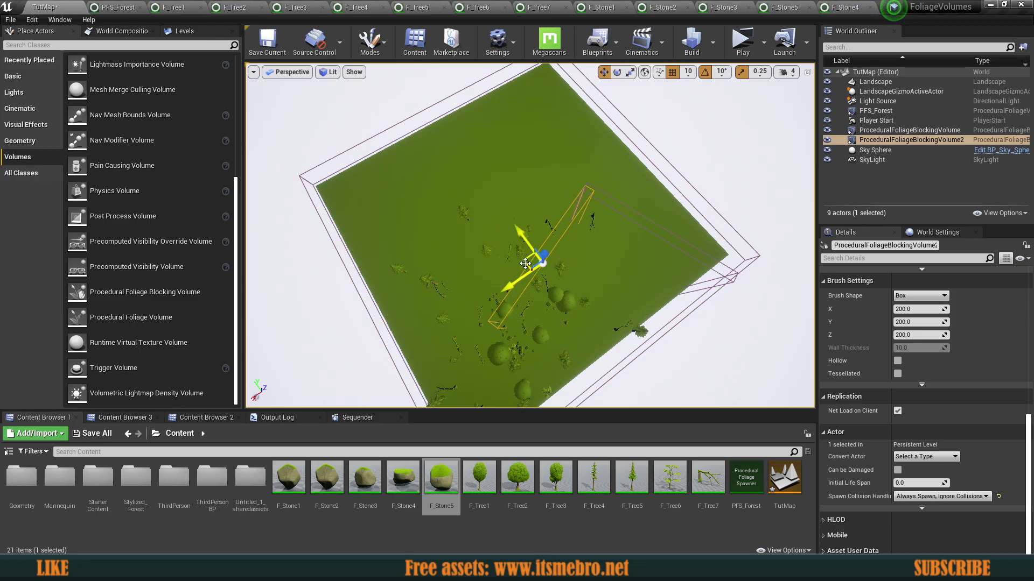
left_click_drag(487, 301, 491, 227, "alt")
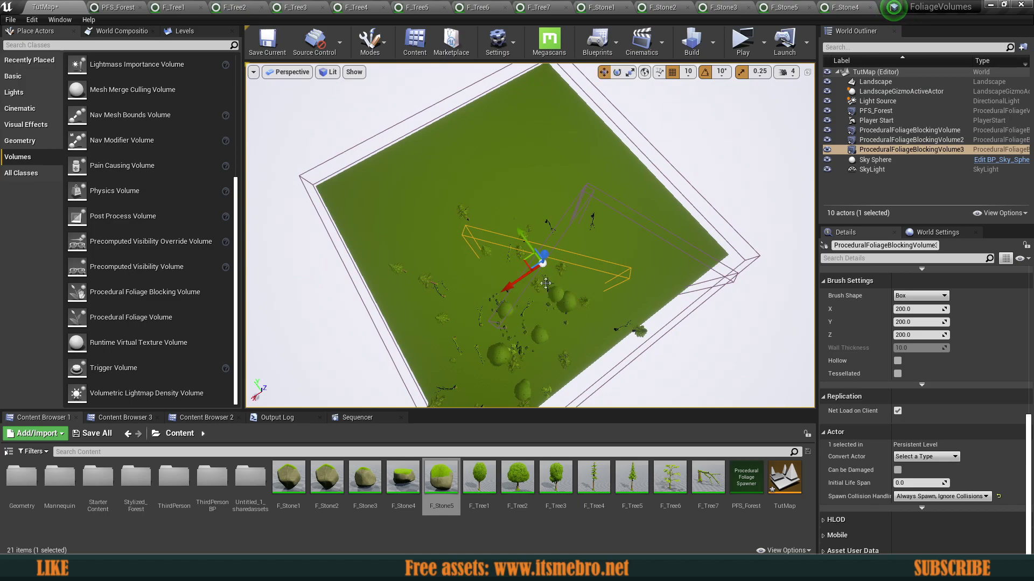
right_click_drag(458, 241, 382, 177)
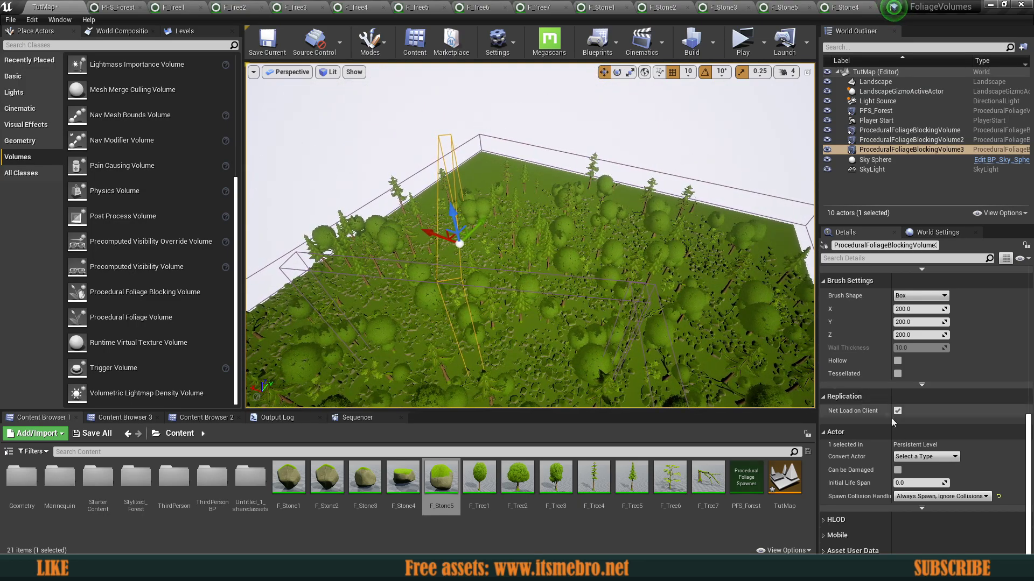
Resimulate the PFS_Forest volume with the blocking volumes in place and inspect the cleared path at ground level.
left_click(864, 111)
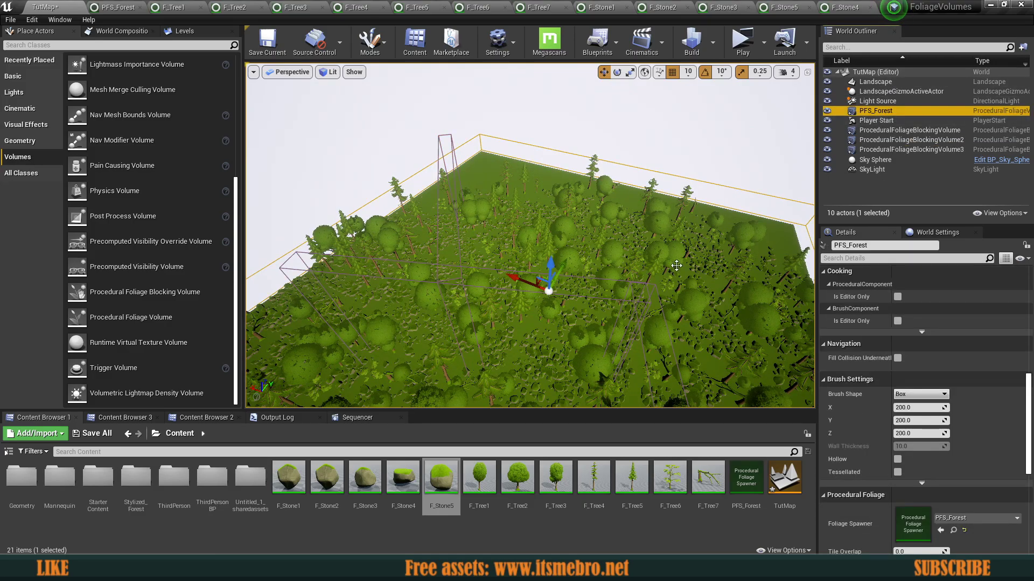
scroll(889, 401, "down", 8)
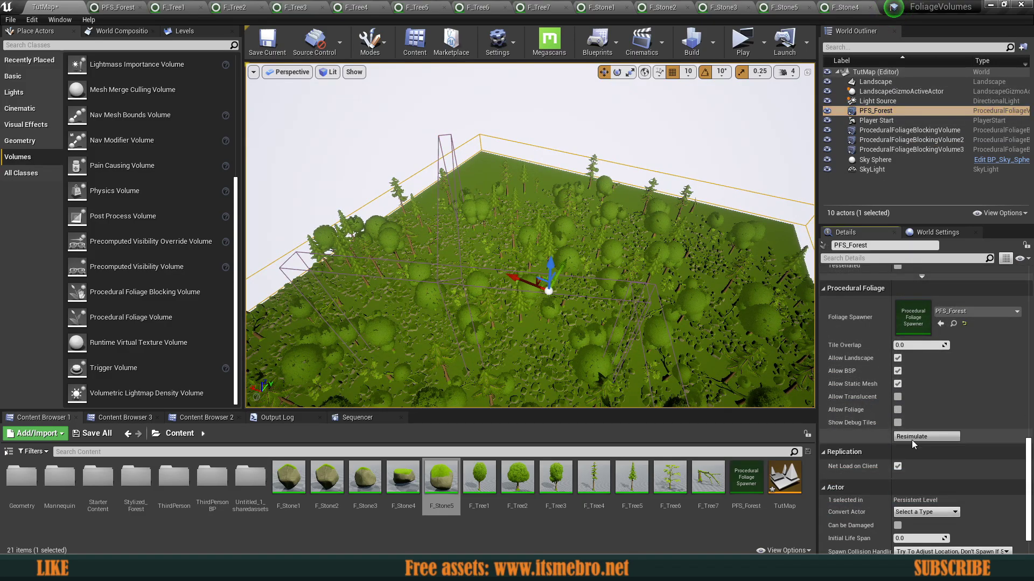
key("w")
right_click_drag(789, 356, 764, 345)
right_click_drag(529, 248, 377, 223)
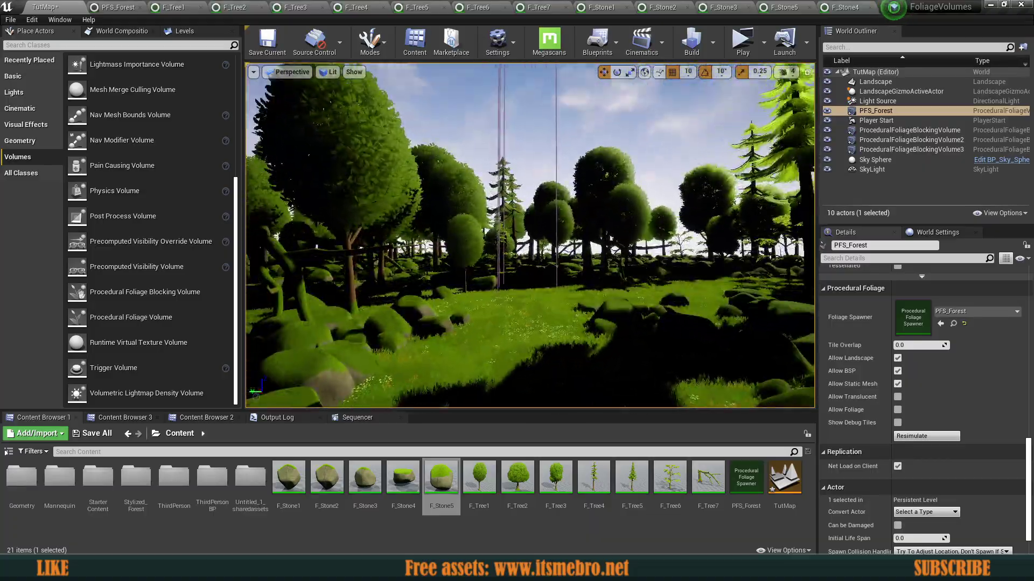
right_click_drag(533, 226, 533, 259)
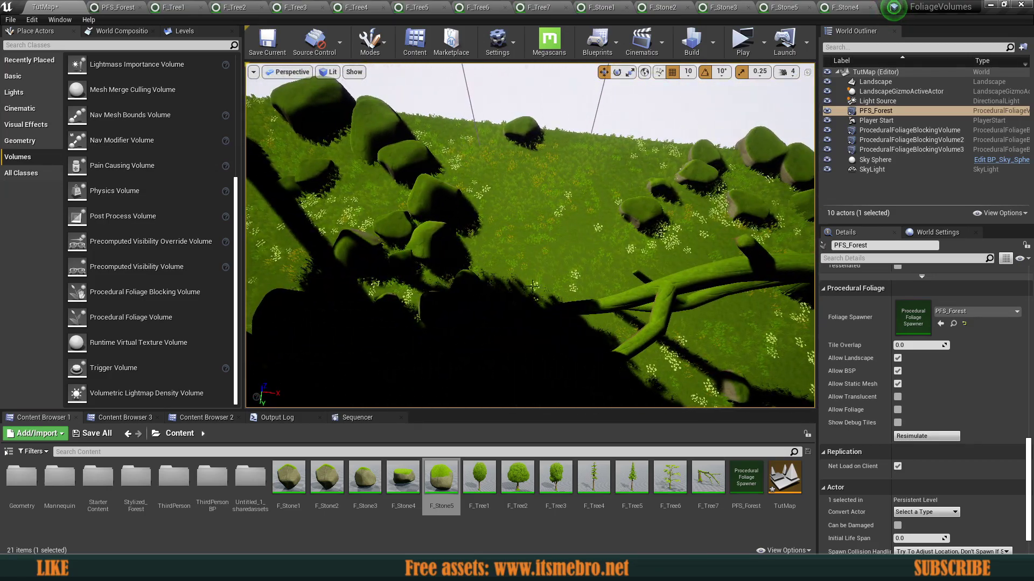
Widen the first ProceduralFoliageBlockingVolume along its Y axis.
key("s")
mouse_move(530, 235)
right_mouse_down()
mouse_move(544, 237)
mouse_move(527, 227)
mouse_move(549, 240)
mouse_move(530, 215)
right_mouse_up()
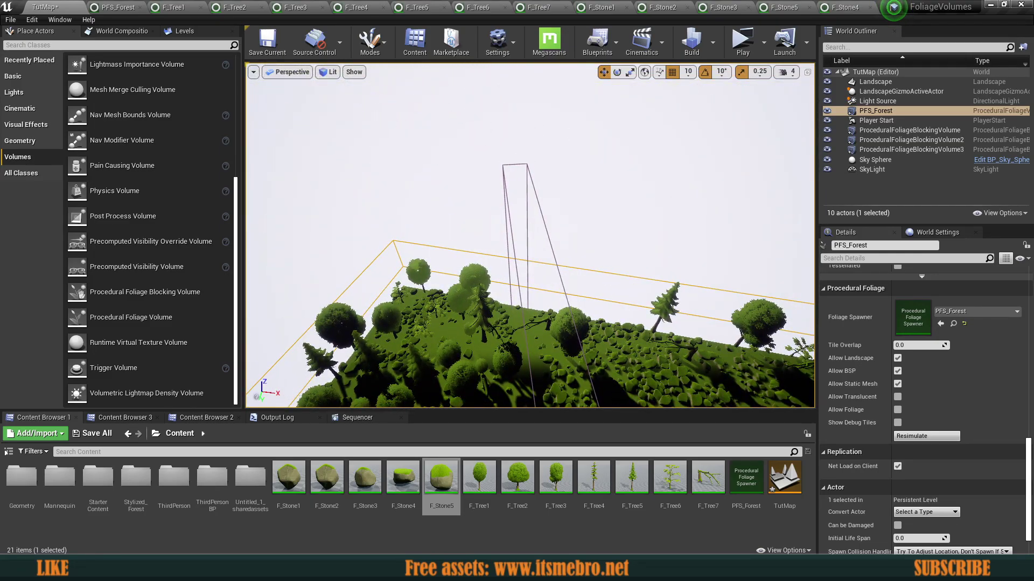
left_click(527, 226)
key("r")
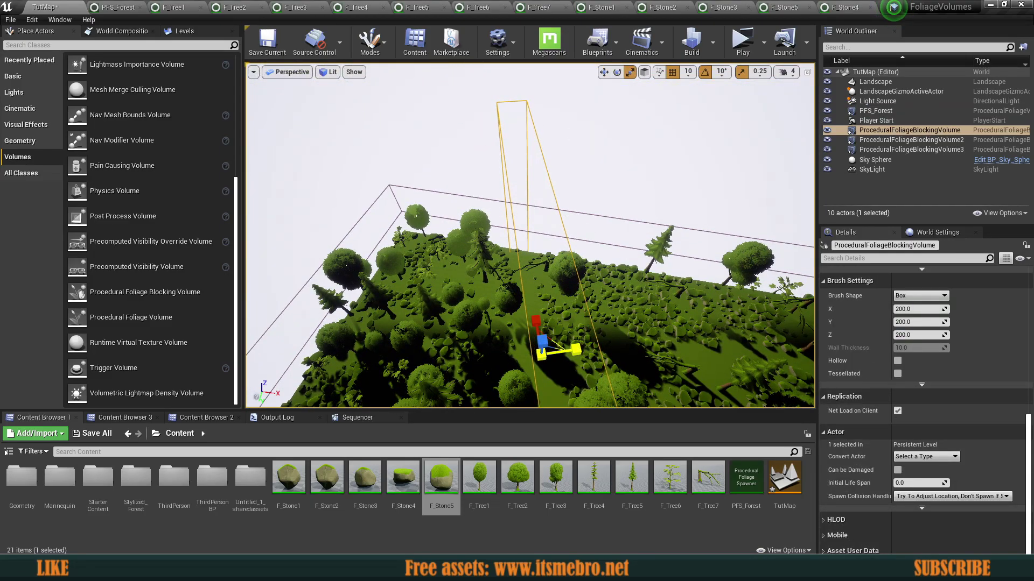
left_click_drag(576, 350, 587, 348)
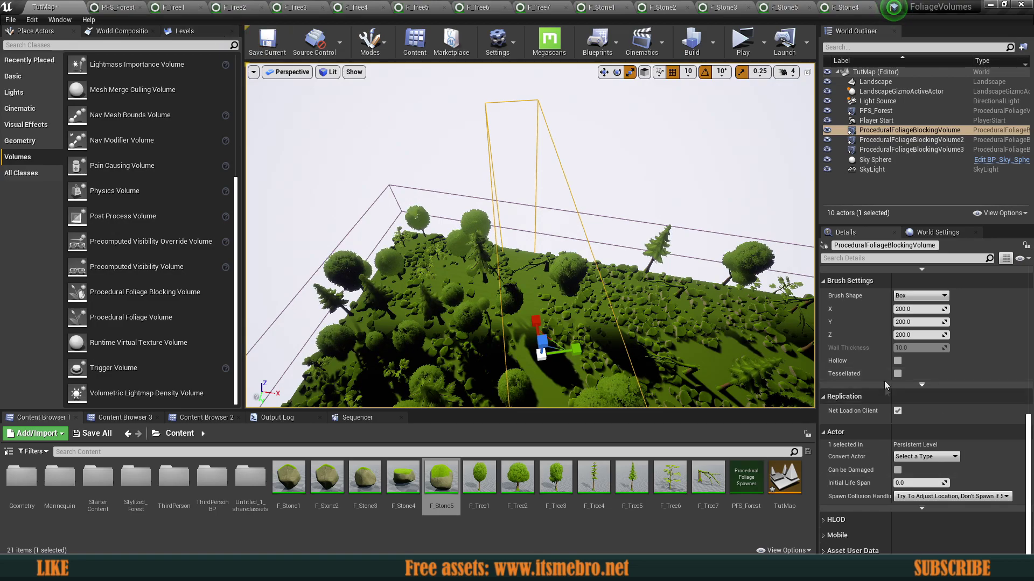
Resimulate the PFS_Forest volume with the widened blocking volume and check the cleared path.
left_click(867, 112)
scroll(917, 526, "down", 4)
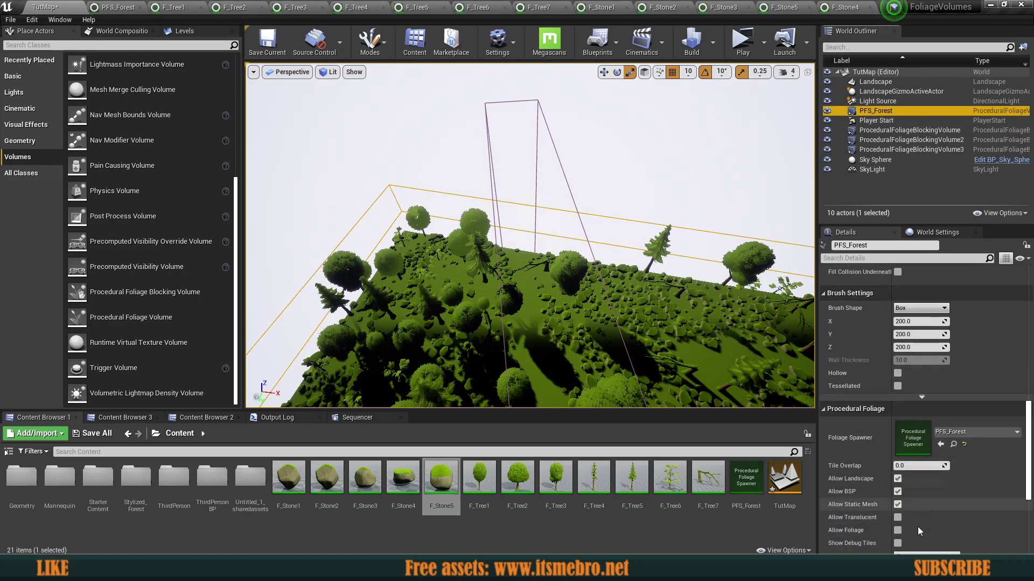
left_click(908, 453)
key("w")
mouse_move(731, 358)
right_mouse_down()
mouse_move(802, 380)
mouse_move(812, 363)
mouse_move(808, 345)
mouse_move(799, 377)
mouse_move(716, 350)
right_mouse_up()
key("s")
key("w")
key("a")
right_click_drag(429, 145, 633, 321)
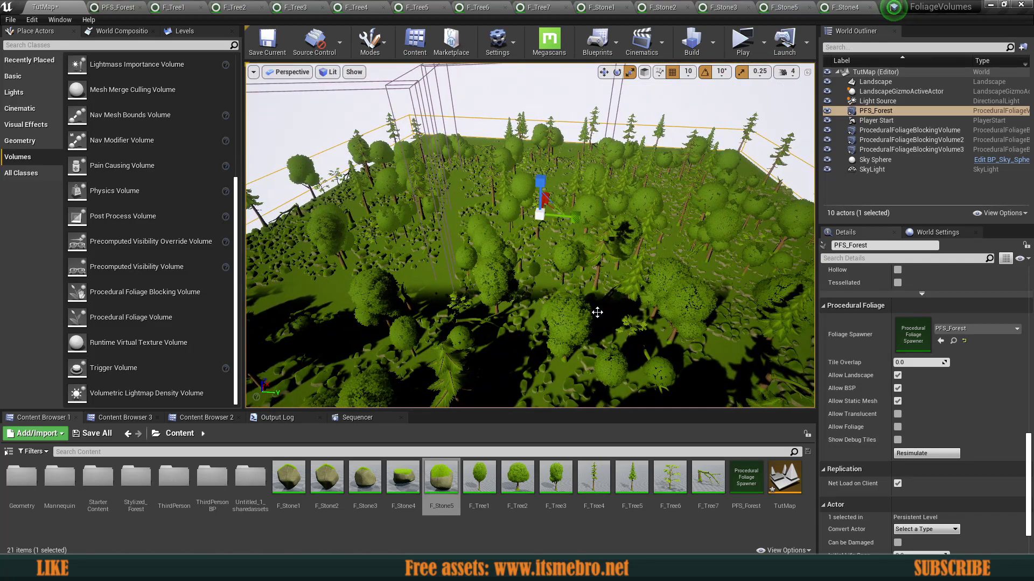
Set the PFS_Forest spawner's Random Seed to 67, save the asset, and resimulate the forest volume.
left_click(115, 7)
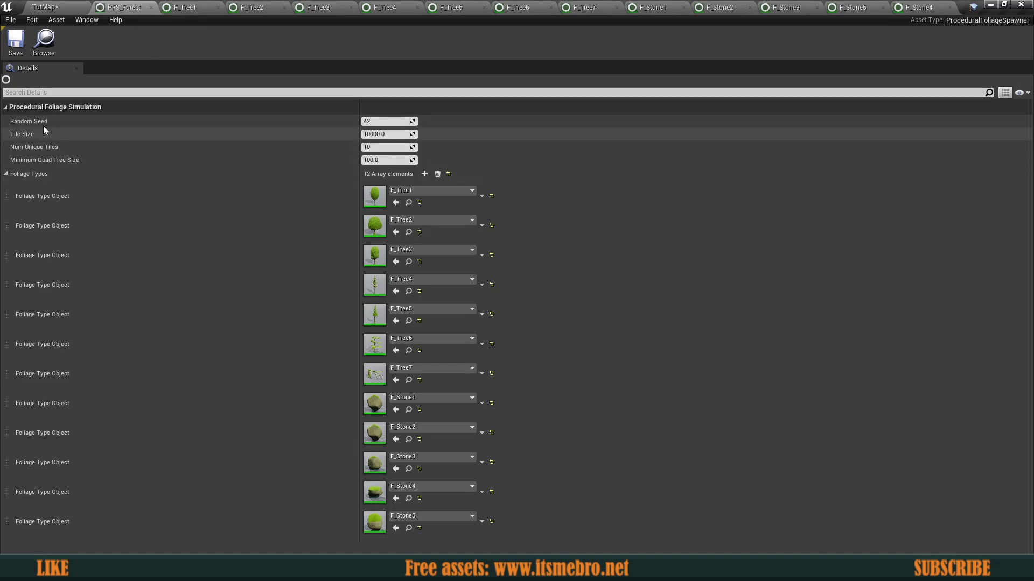
left_click_drag(386, 123, 403, 124)
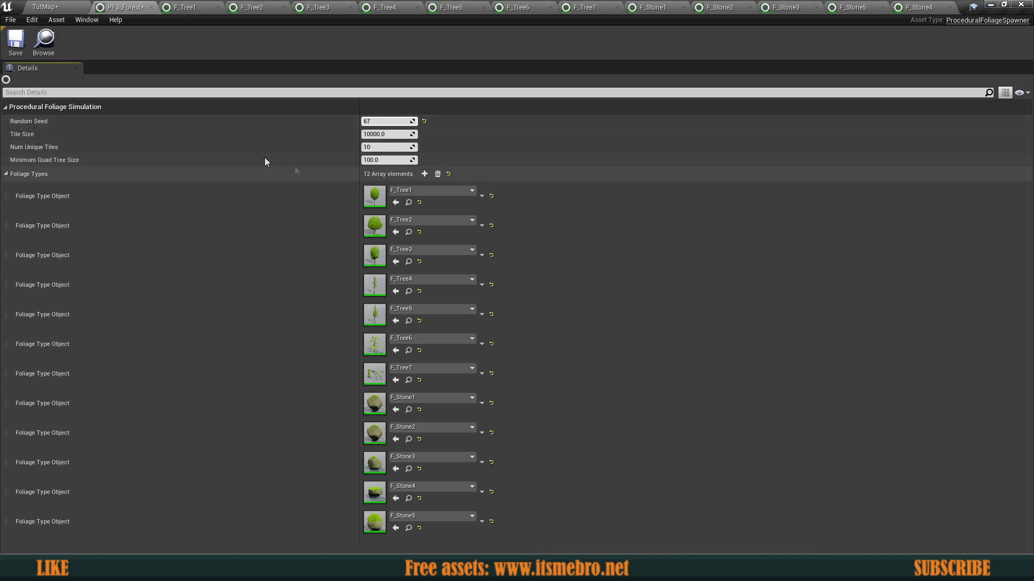
left_click(18, 45)
left_click(54, 7)
scroll(922, 440, "down", 5)
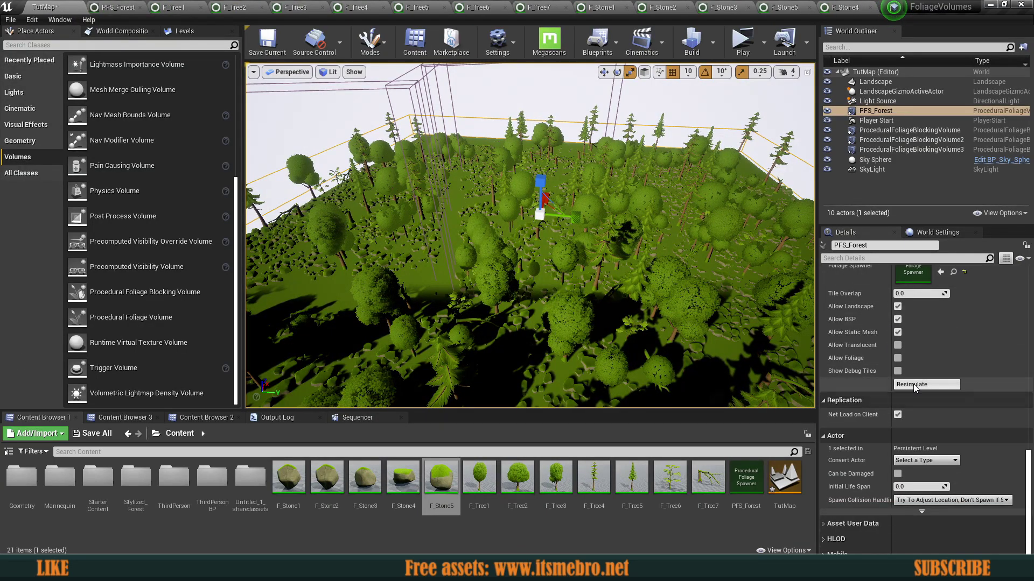
left_click(913, 383)
right_click_drag(561, 260, 587, 299)
Change the spawner's Random Seed again, resimulate the forest volume, and view the new layout from several sides.
left_click(119, 8)
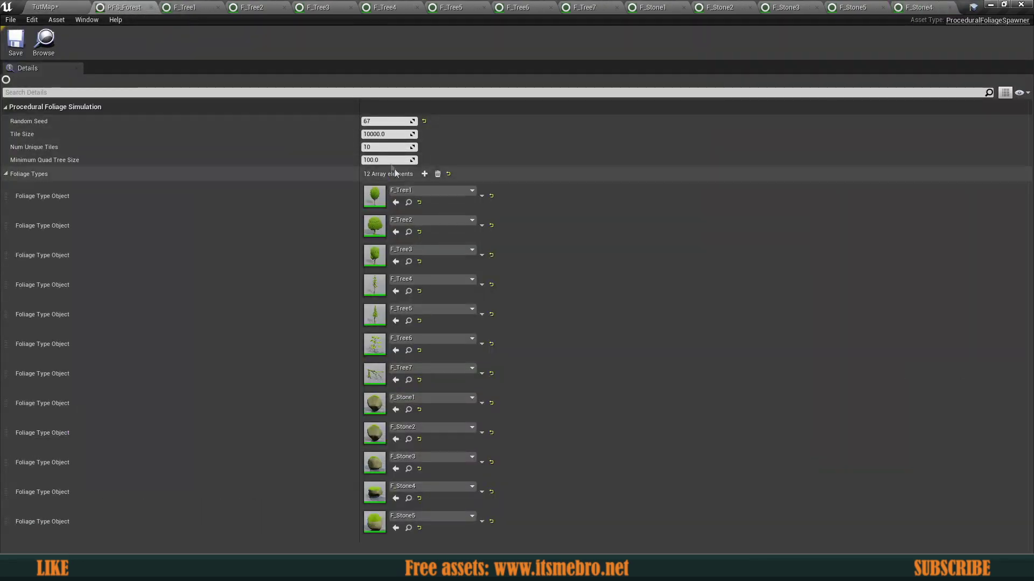
left_click_drag(378, 120, 379, 121)
left_click(45, 6)
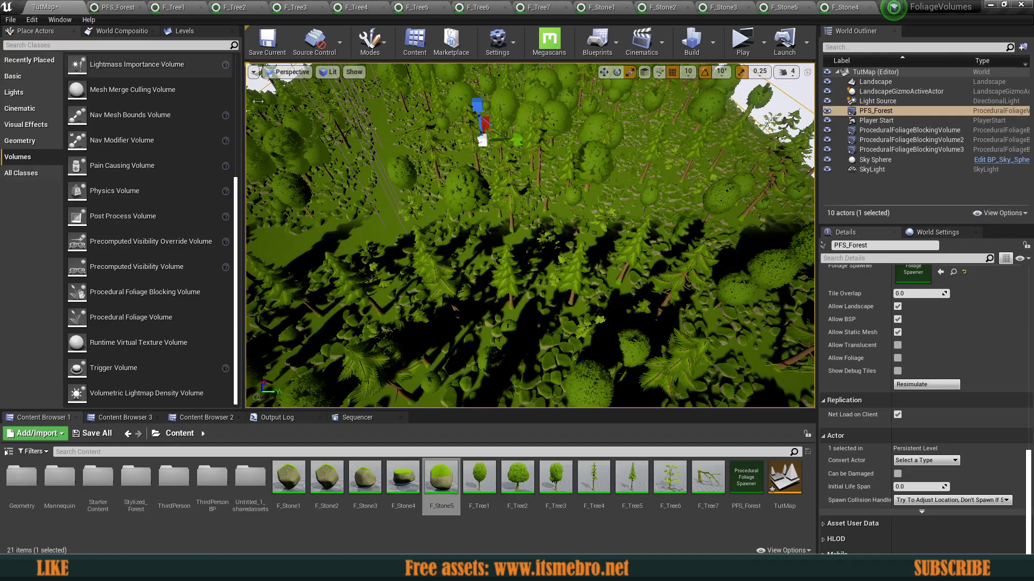
left_click(911, 385)
right_click_drag(582, 253, 436, 216)
right_click_drag(484, 297, 583, 308)
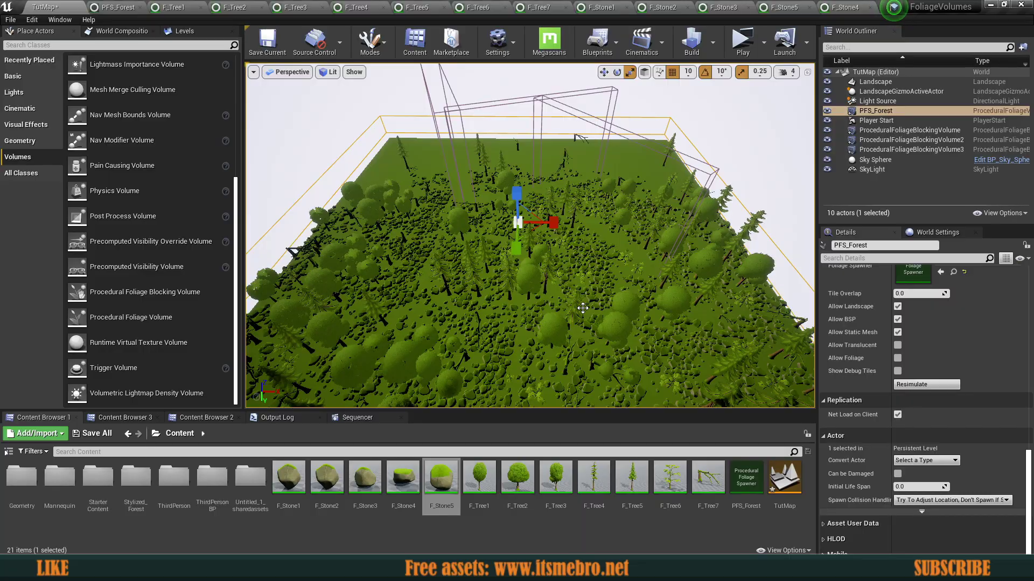
right_click_drag(566, 302, 765, 248)
right_click_drag(565, 261, 541, 328)
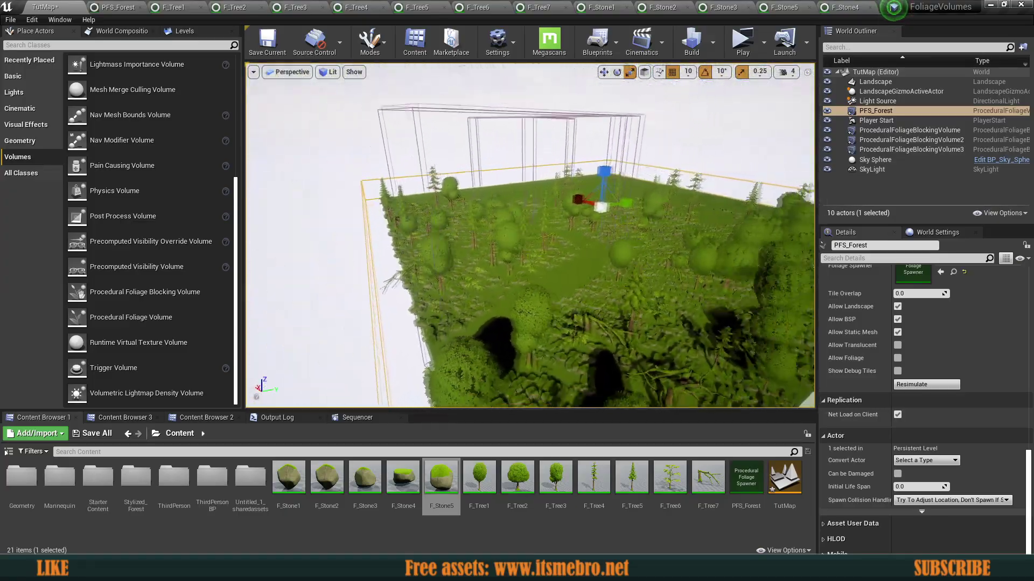
Narrow the list of placeable actors to enlarge the viewport and look over the forest.
left_click_drag(244, 281, 136, 285)
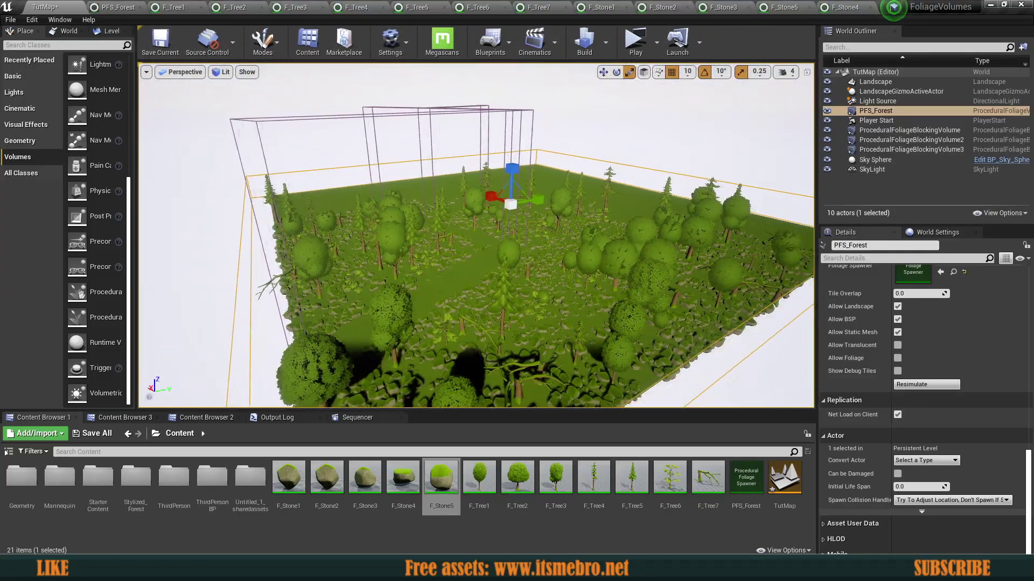
right_click_drag(610, 172, 570, 169)
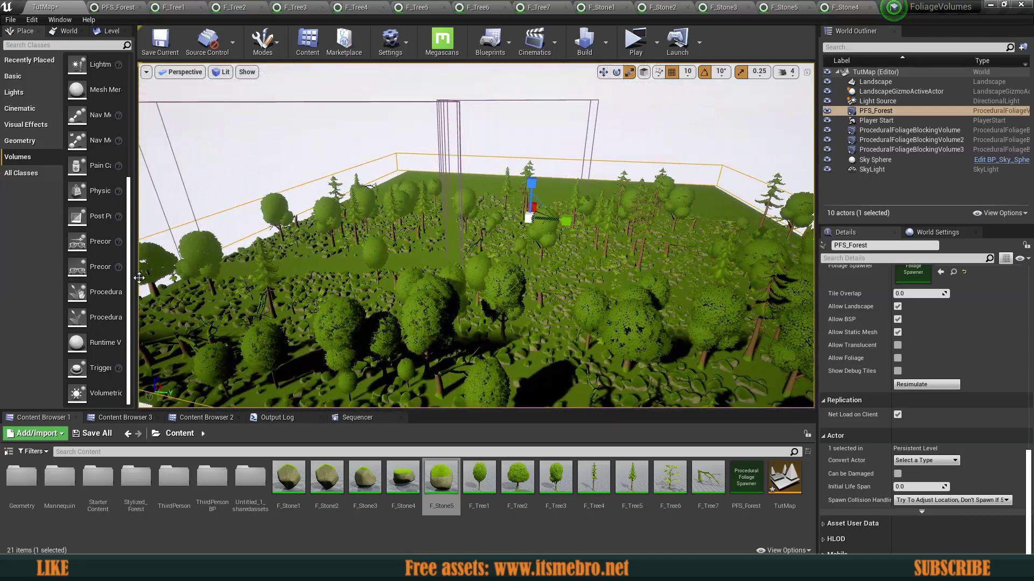
left_click_drag(137, 278, 148, 278)
right_click_drag(375, 274, 397, 276)
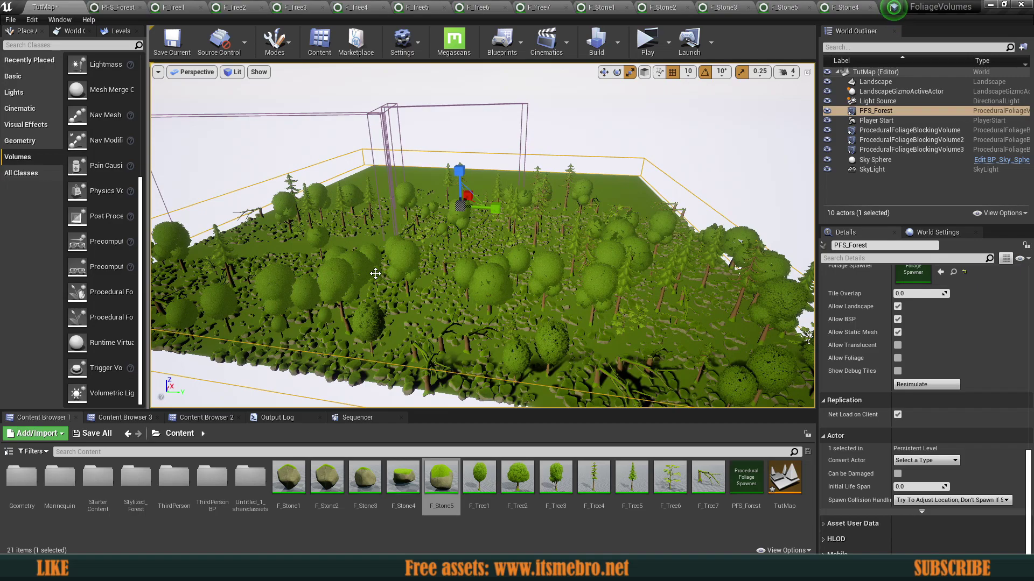